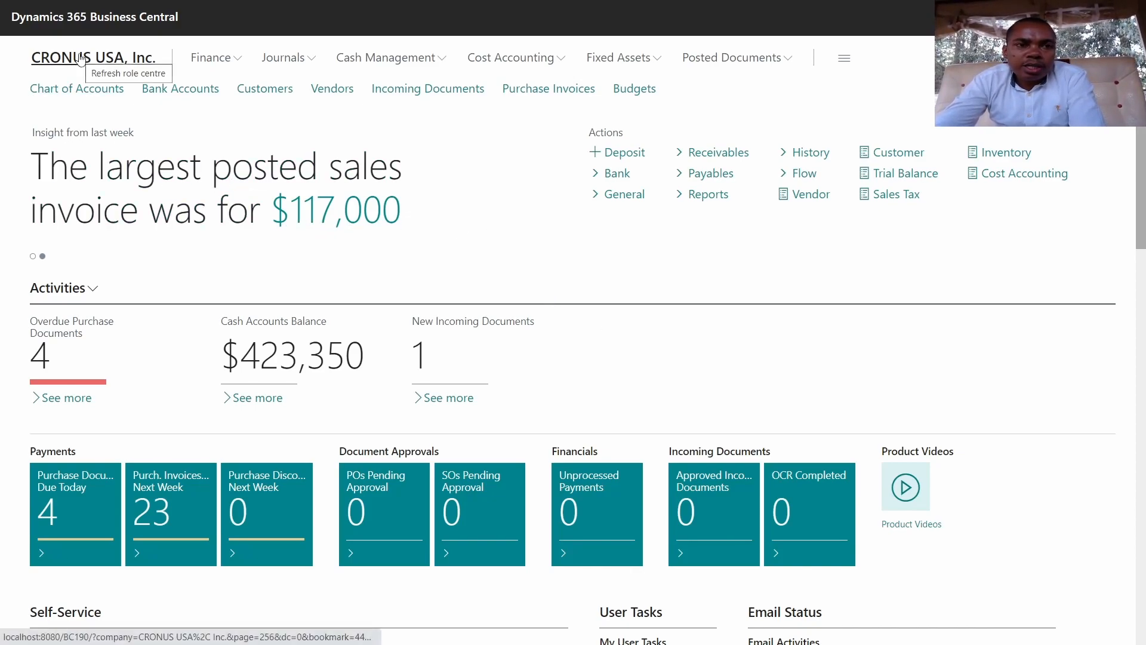
- Create a new fixed asset from the Fixed Assets list and expand its General section to show all fields
click(629, 61)
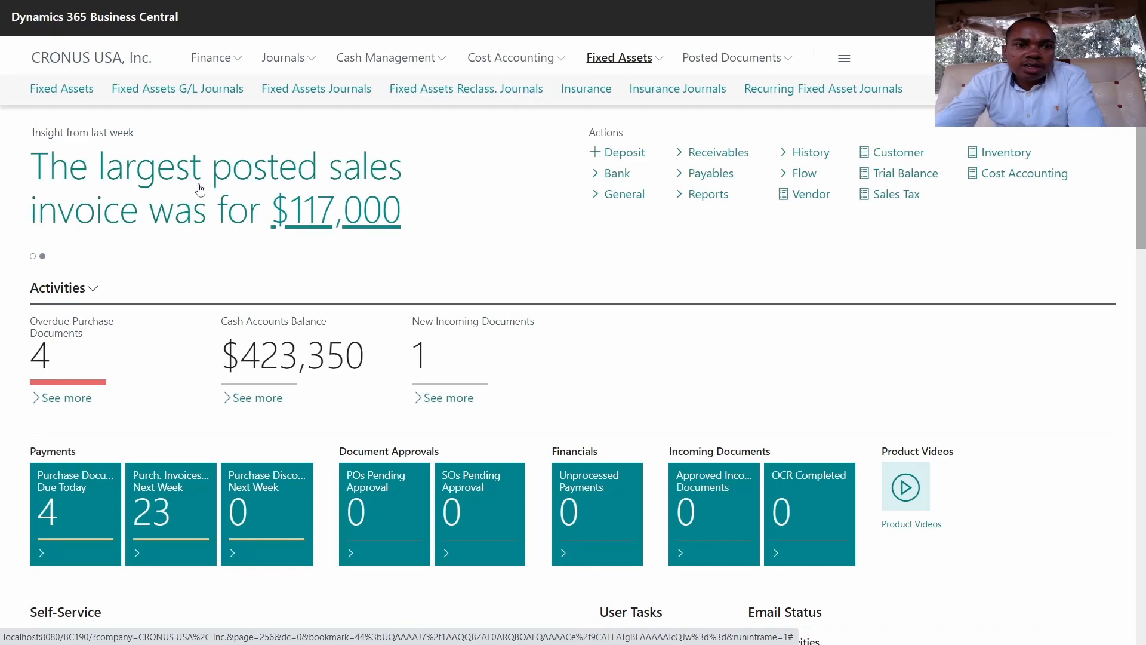
click(53, 89)
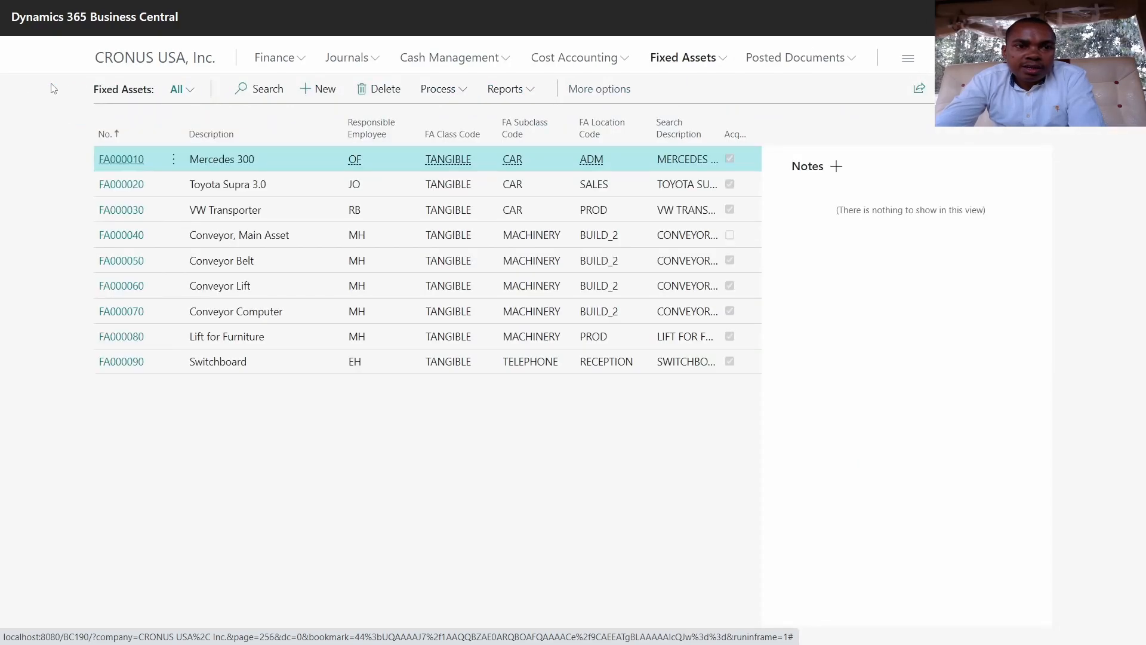
click(323, 100)
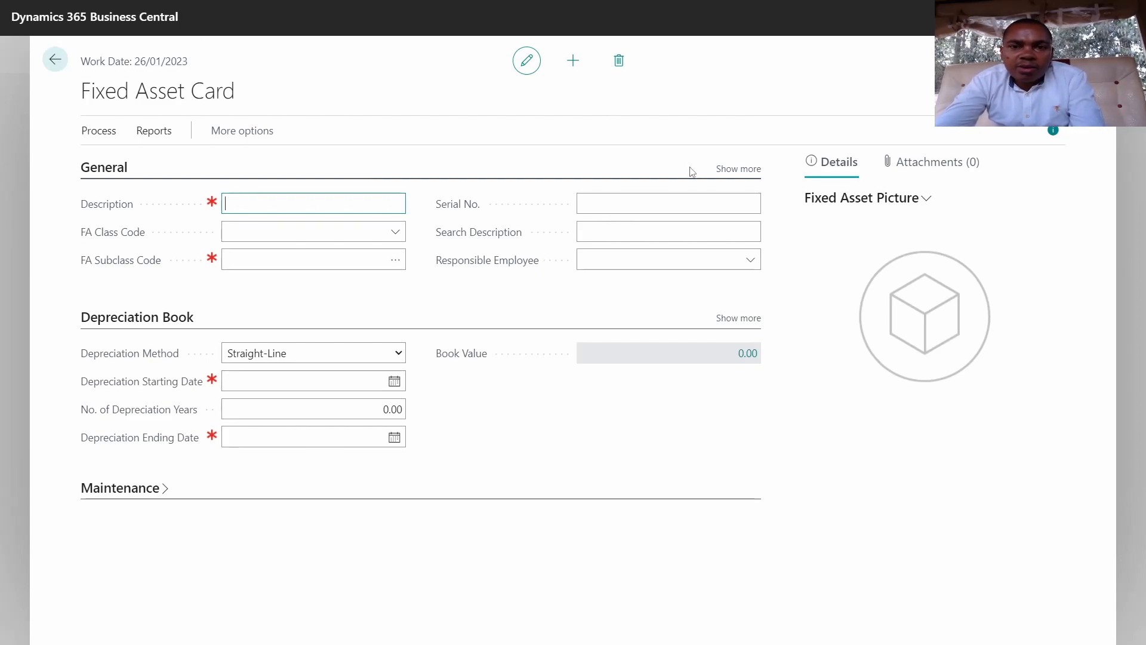
click(729, 171)
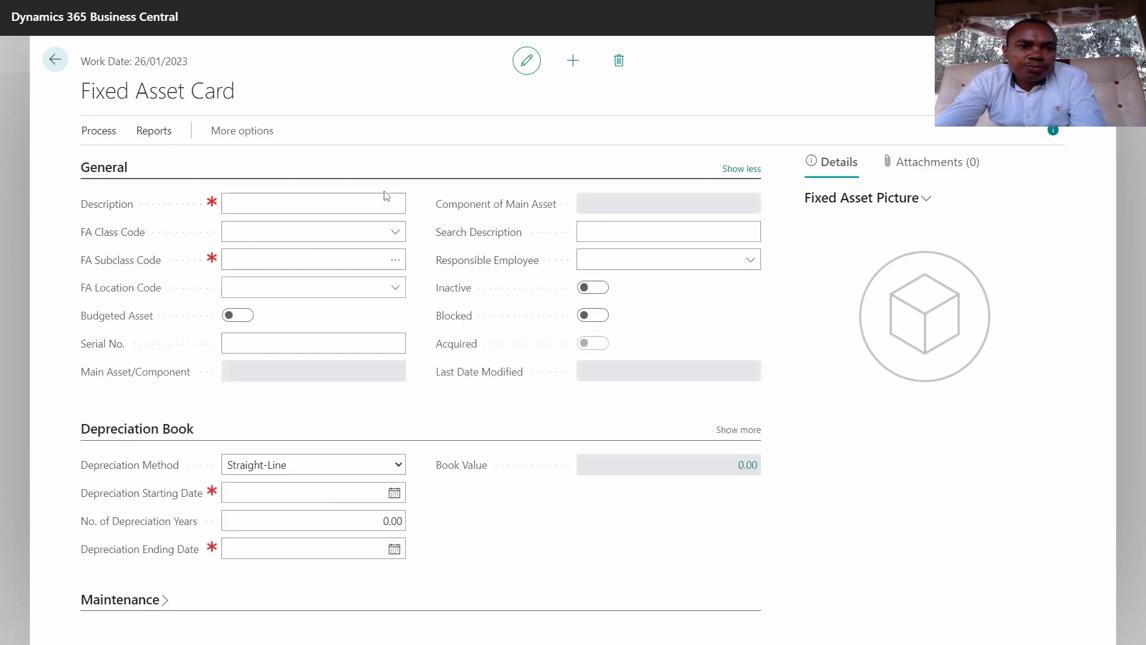
- Enter "Toyota Car" as the new fixed asset's description
click(295, 208)
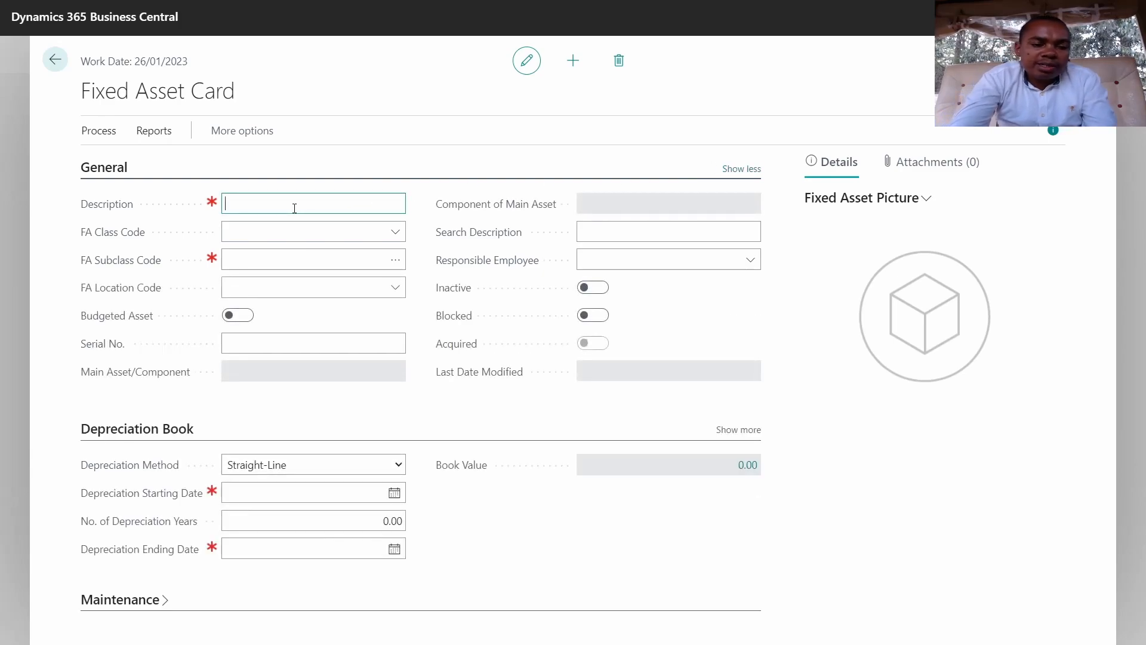
text(Toyota)
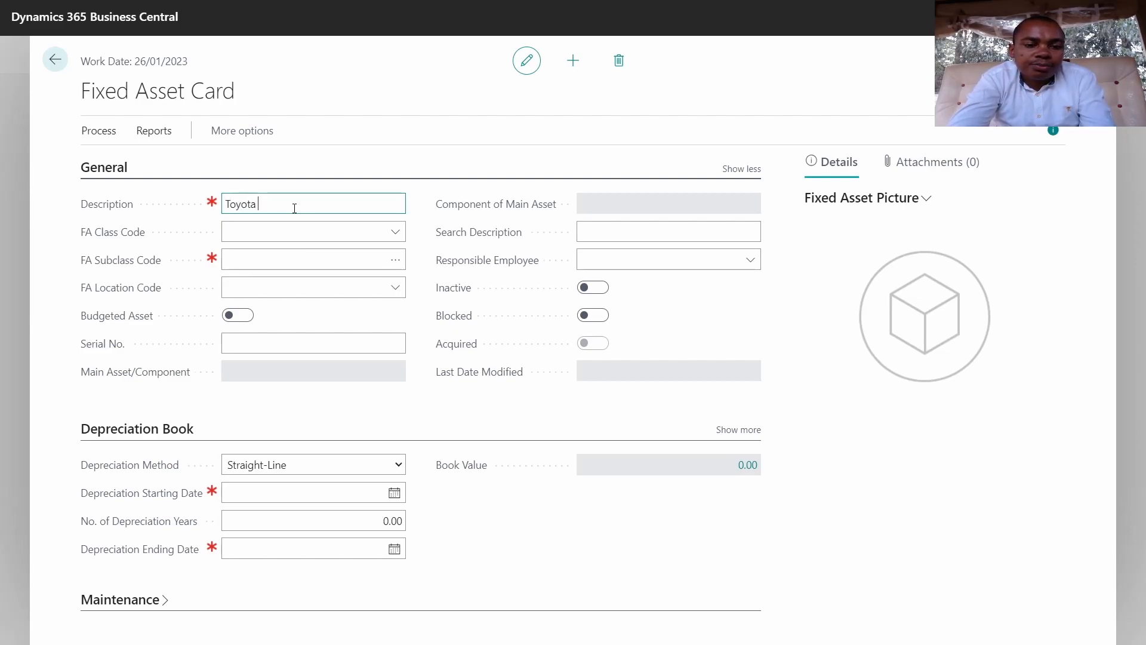
text( Car)
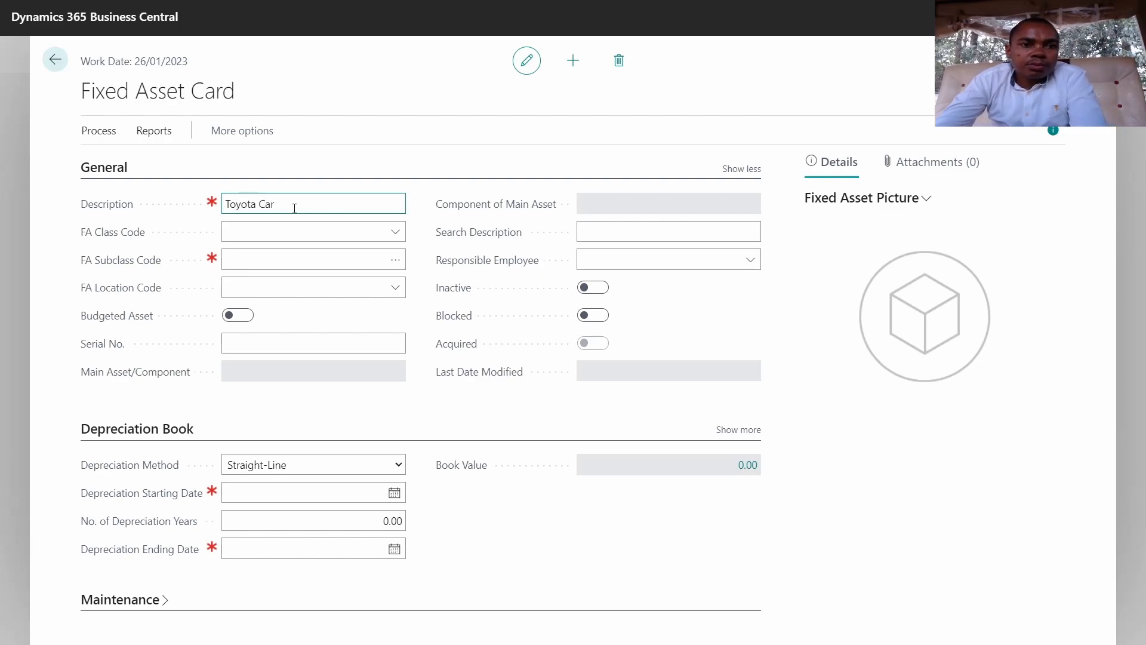
- Set the asset's FA Class Code to TANGIBLE and its FA Subclass Code to CAR
click(318, 230)
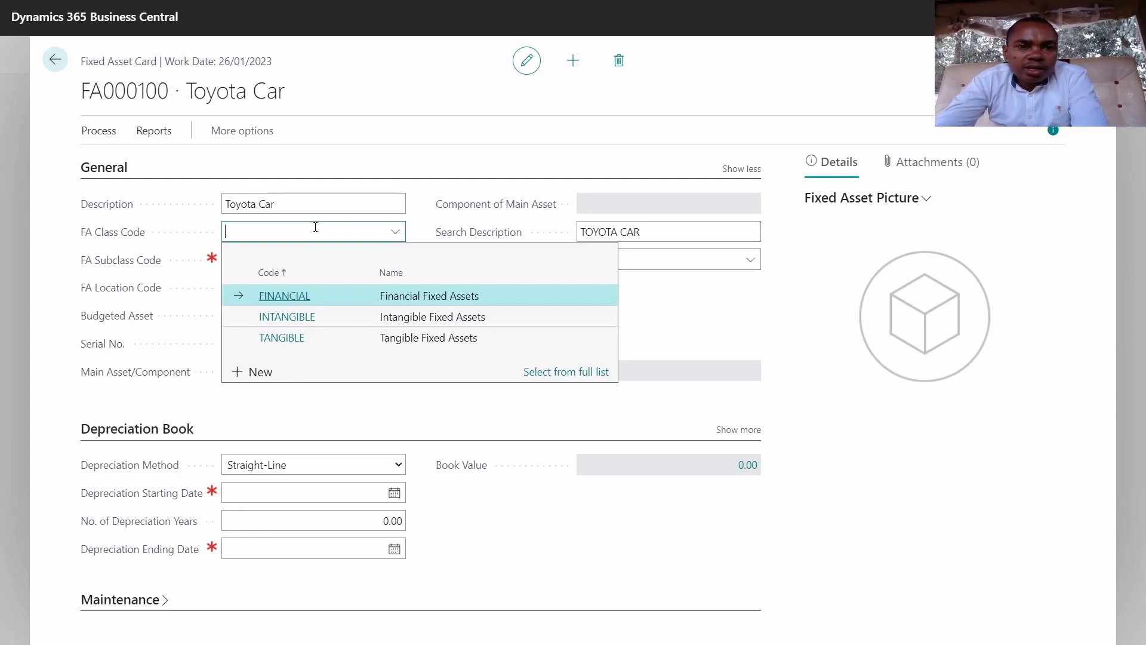
click(291, 338)
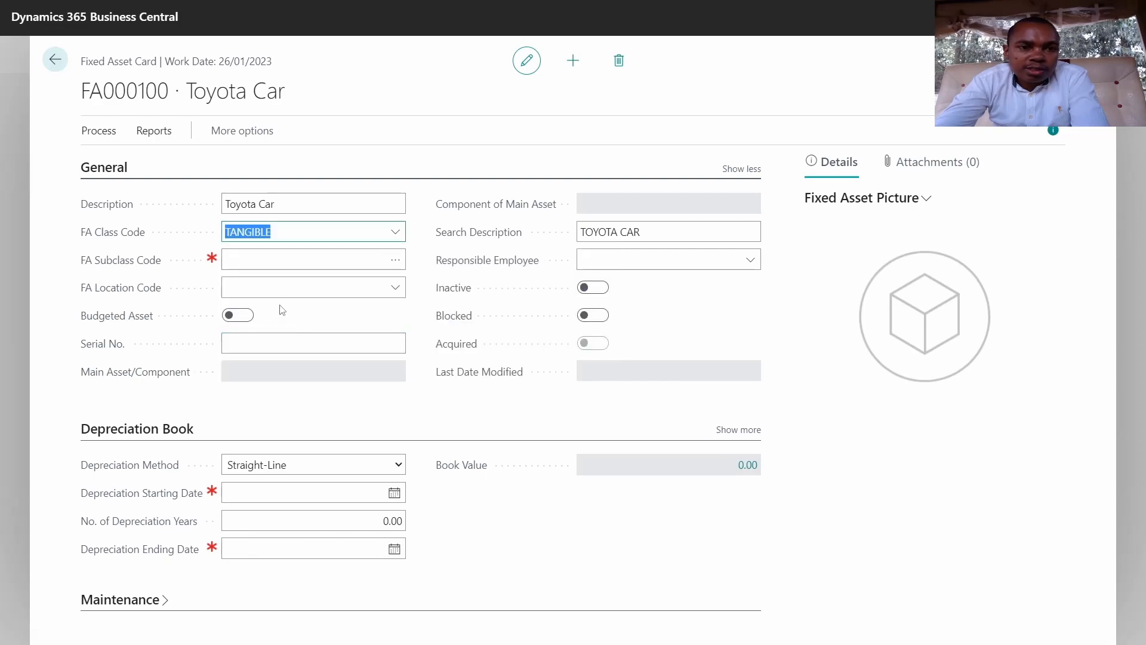
click(251, 264)
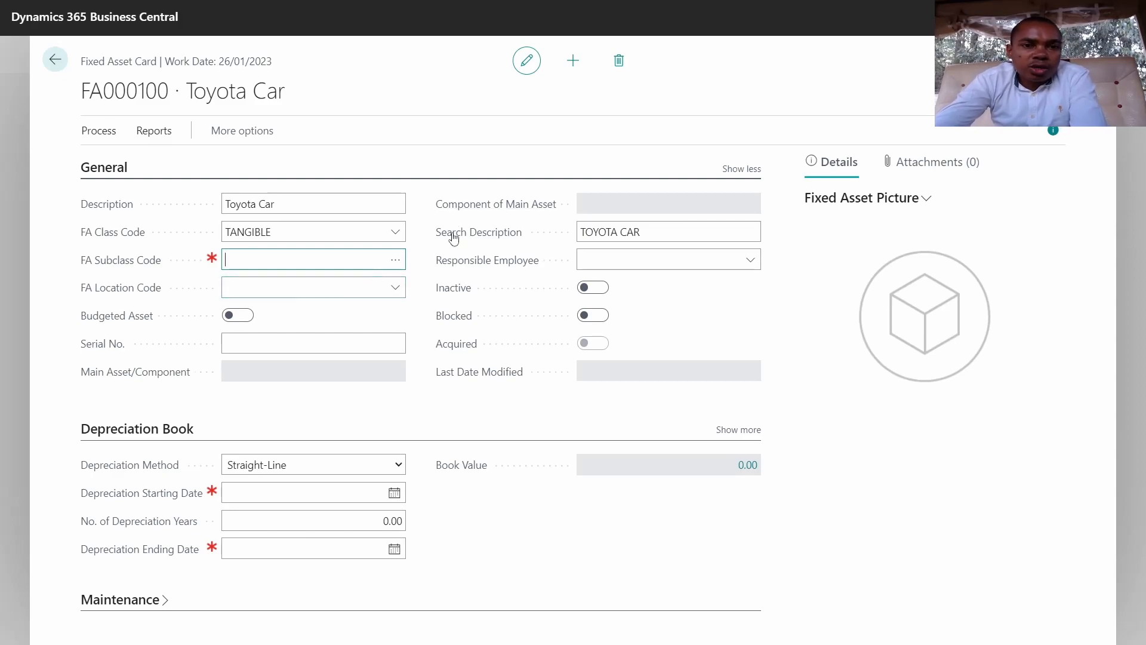
click(396, 261)
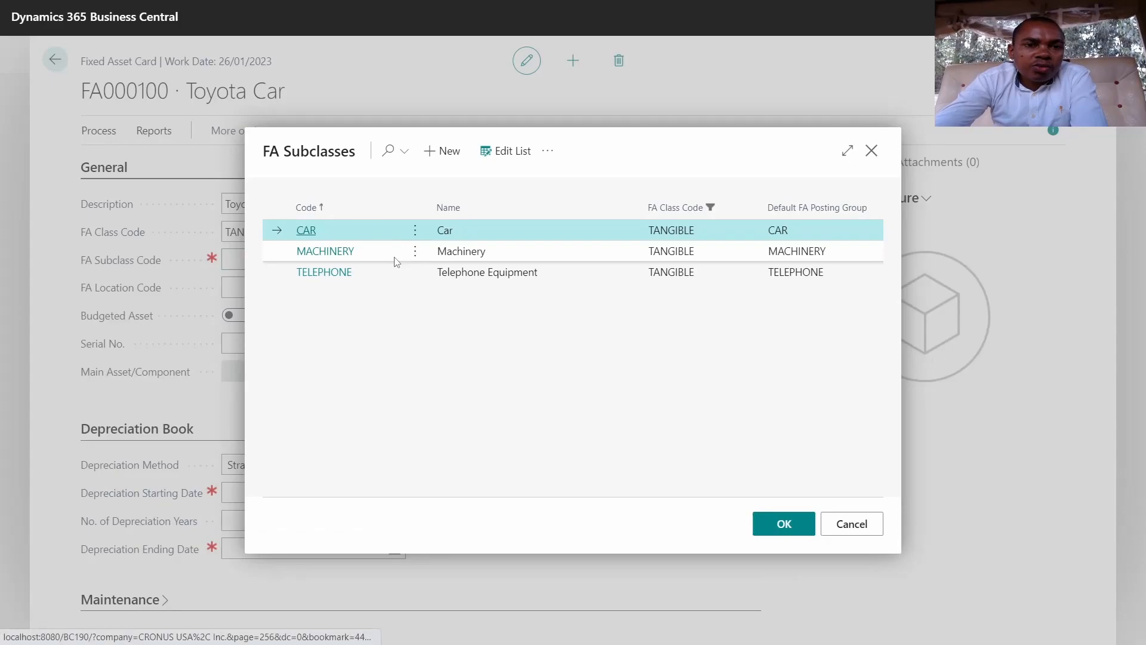
click(305, 238)
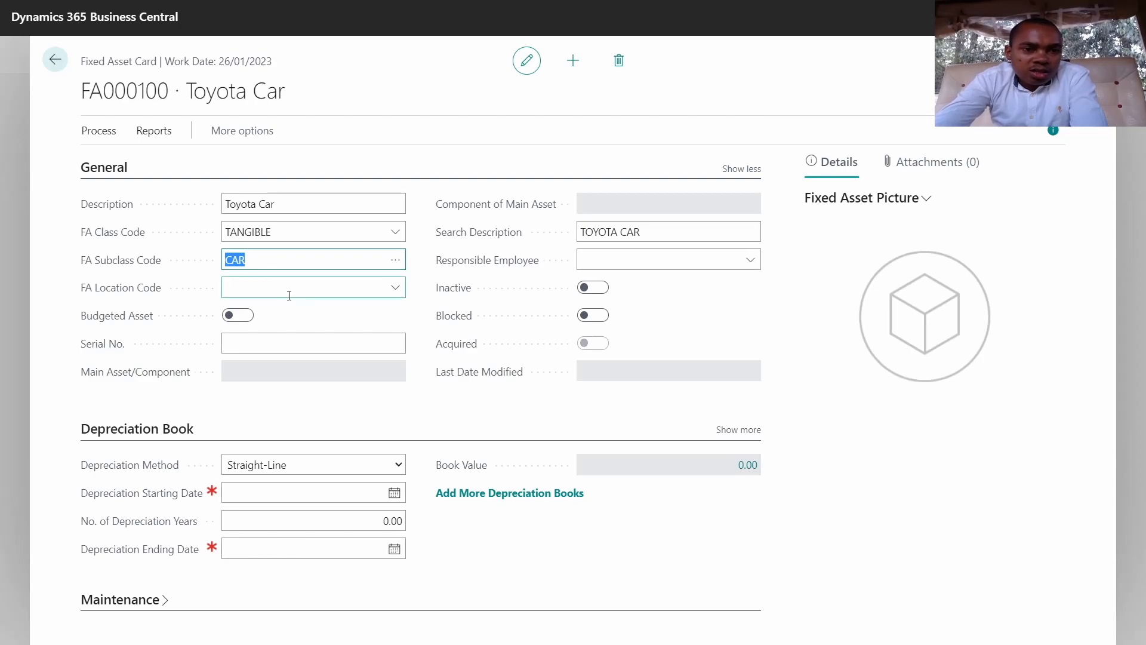
- Set the asset's FA Location Code to ADM (Administration)
click(394, 291)
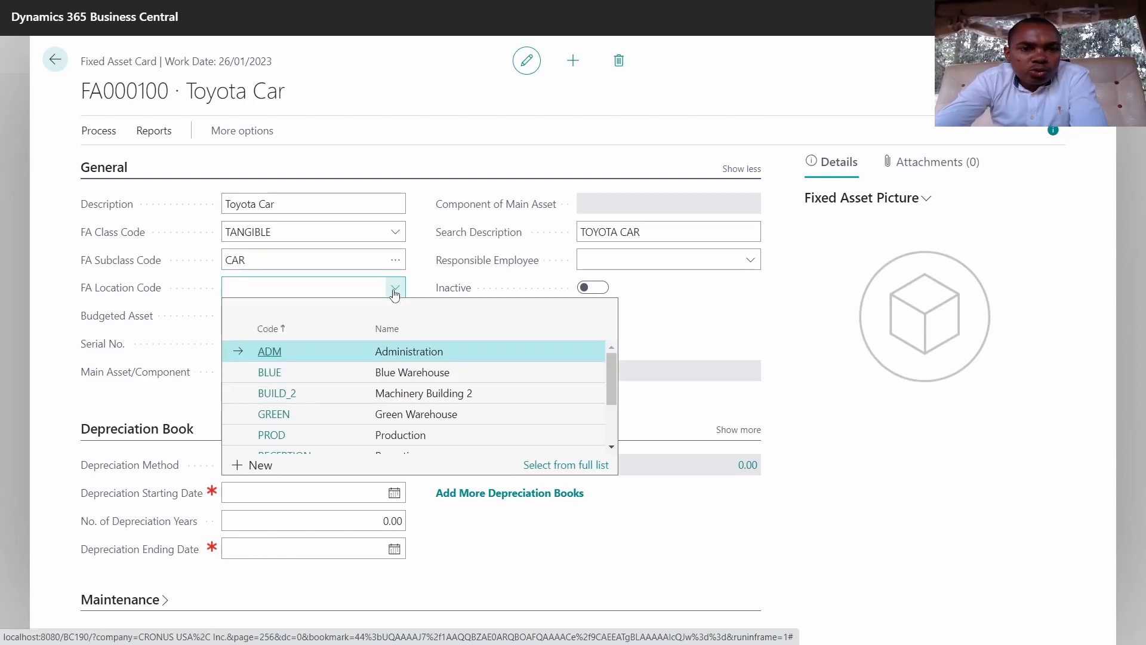
scroll(408, 359, down, 2)
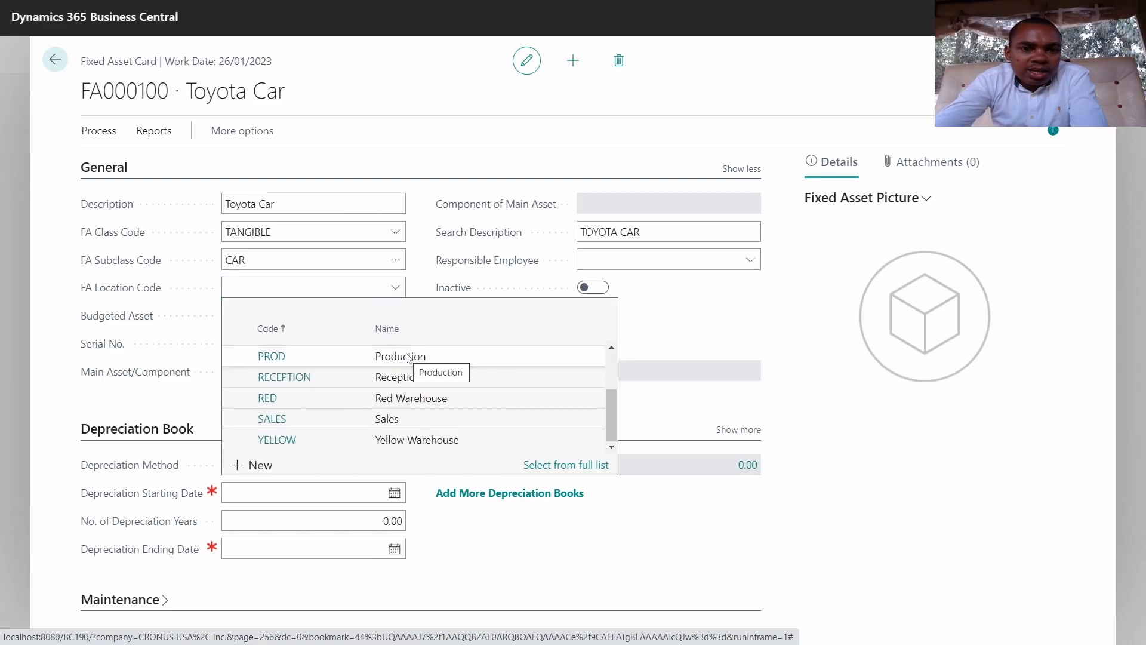
scroll(407, 357, up, 2)
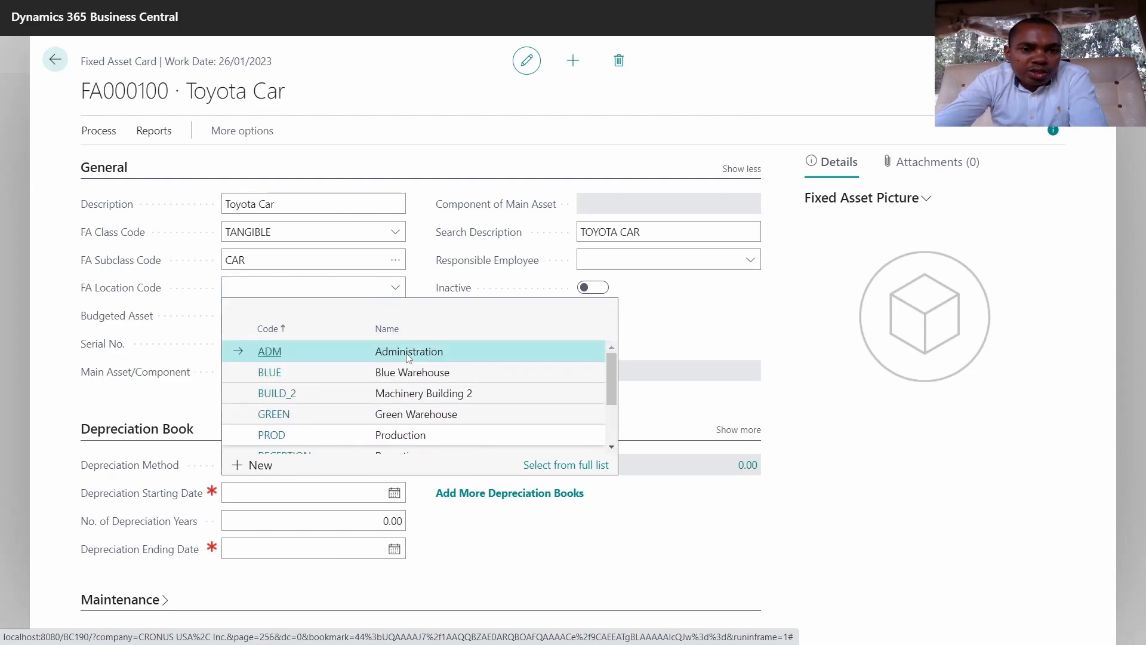
click(276, 356)
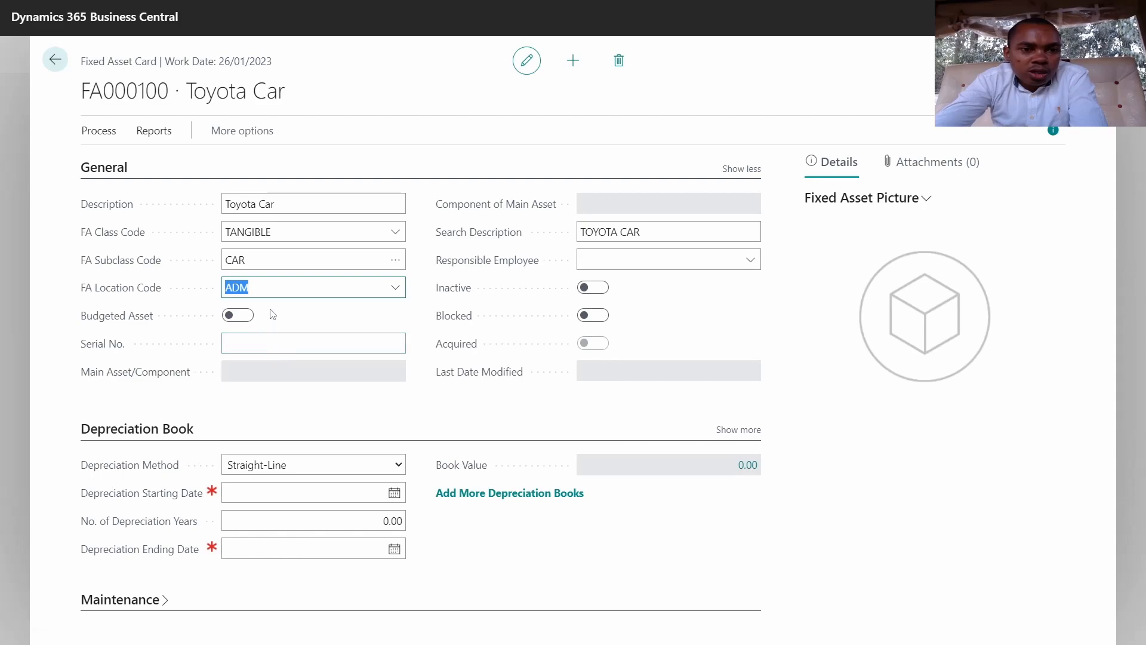
- Enter KDD0001T as the asset's serial number
click(253, 341)
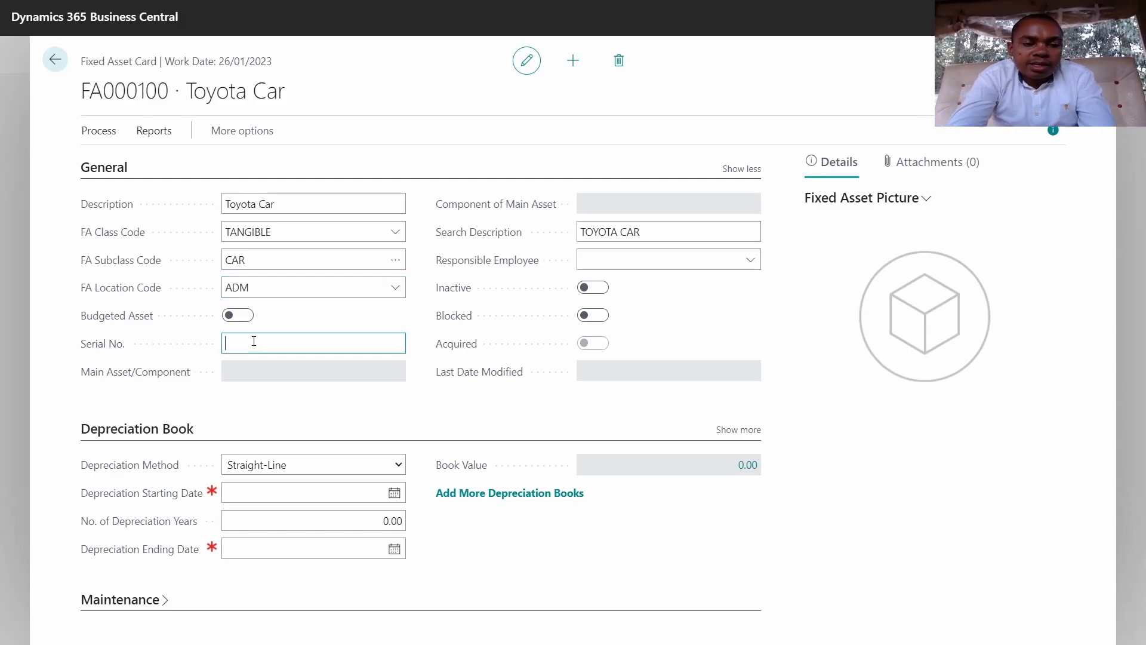
text(KDD)
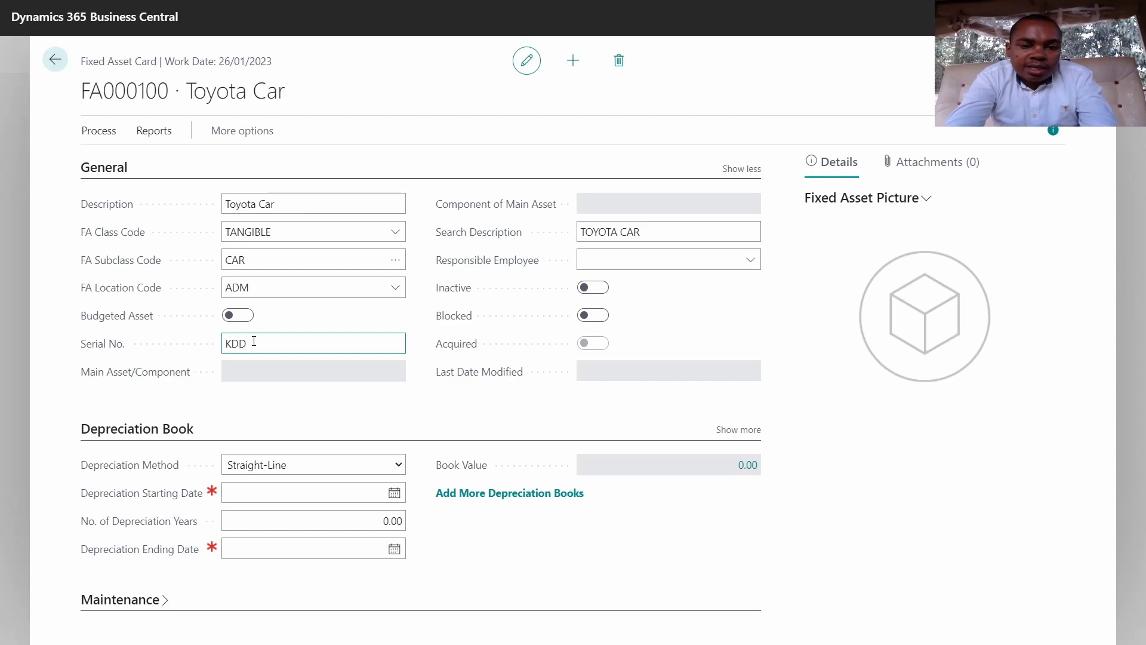
text(0001T)
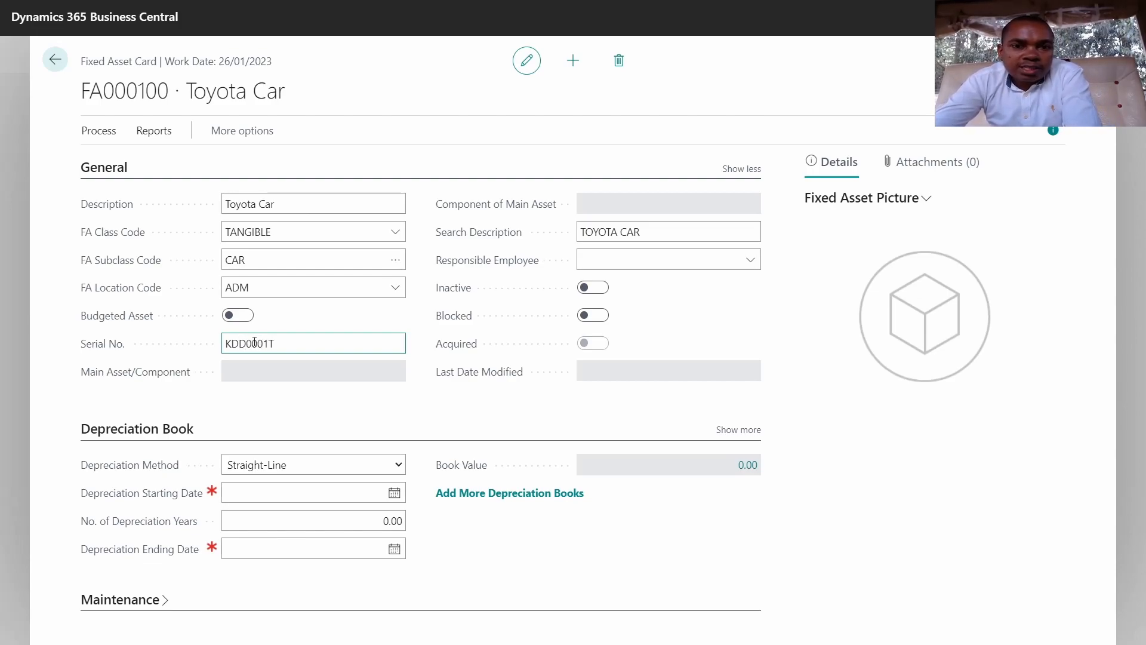
- Set the responsible employee to EH, and switch the Inactive setting on and back off
click(750, 264)
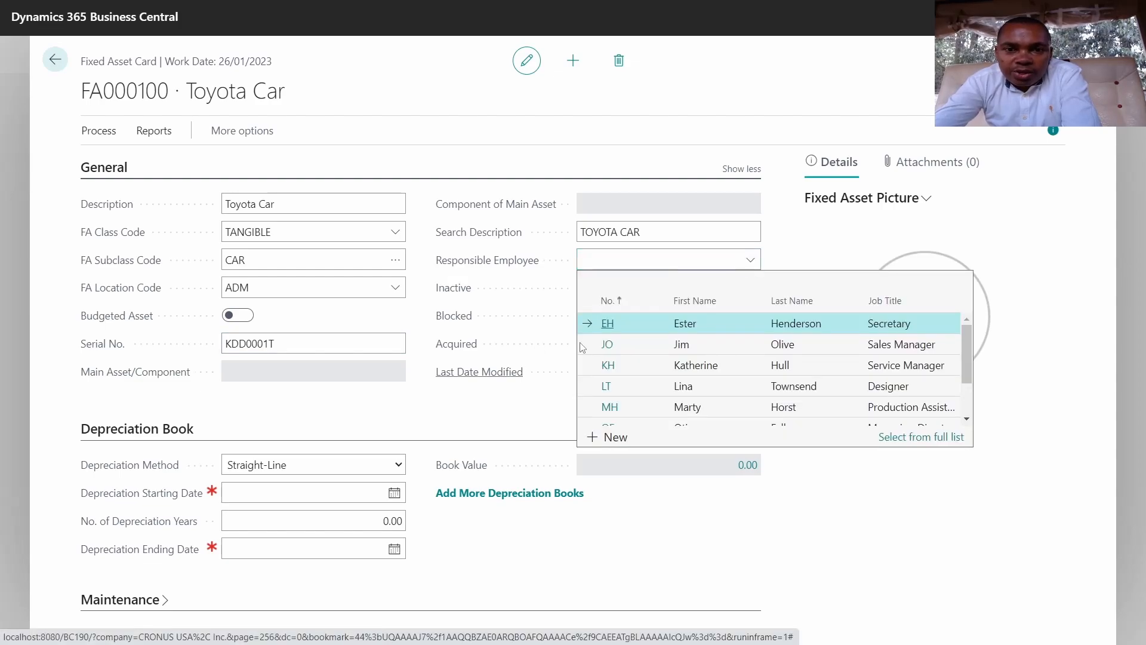
click(603, 328)
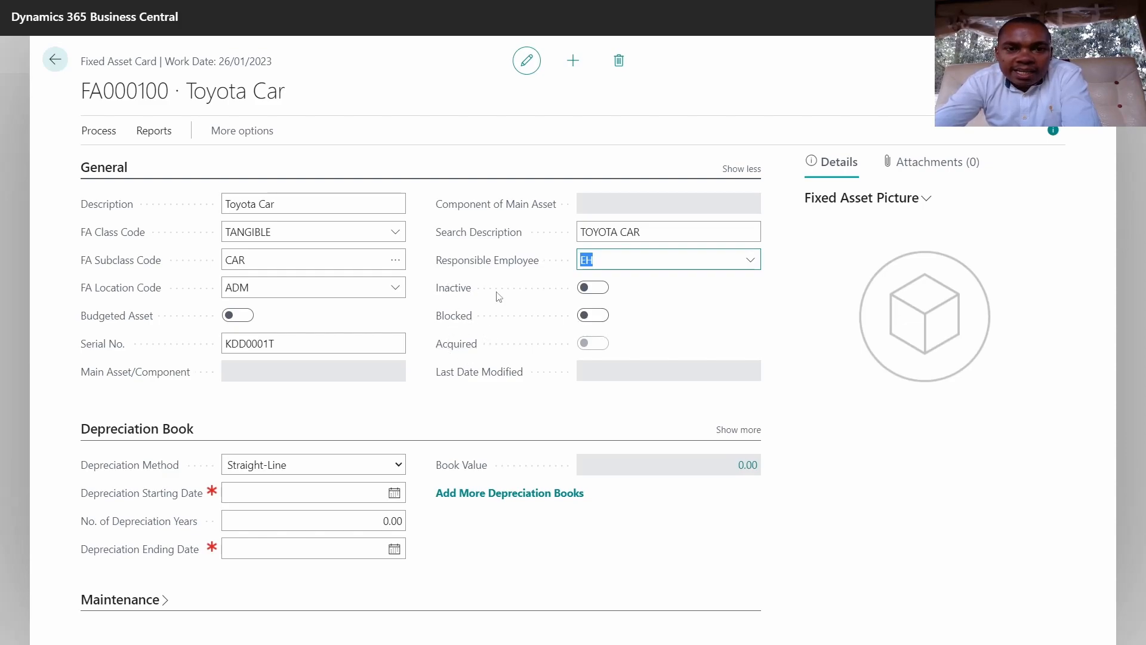
click(599, 291)
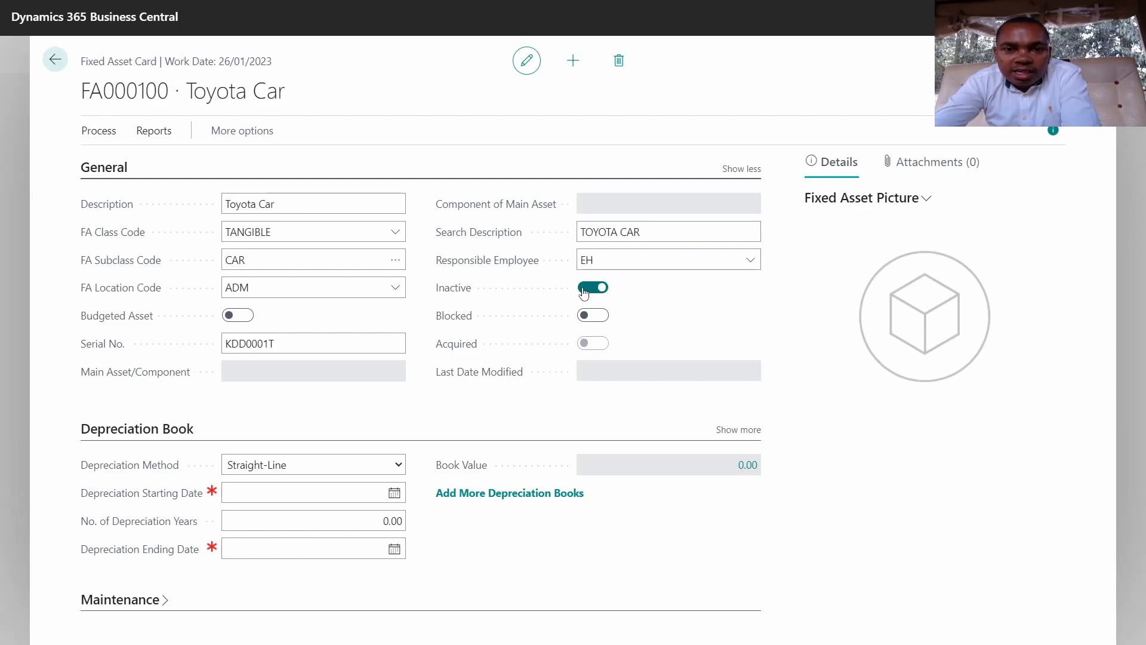
click(584, 290)
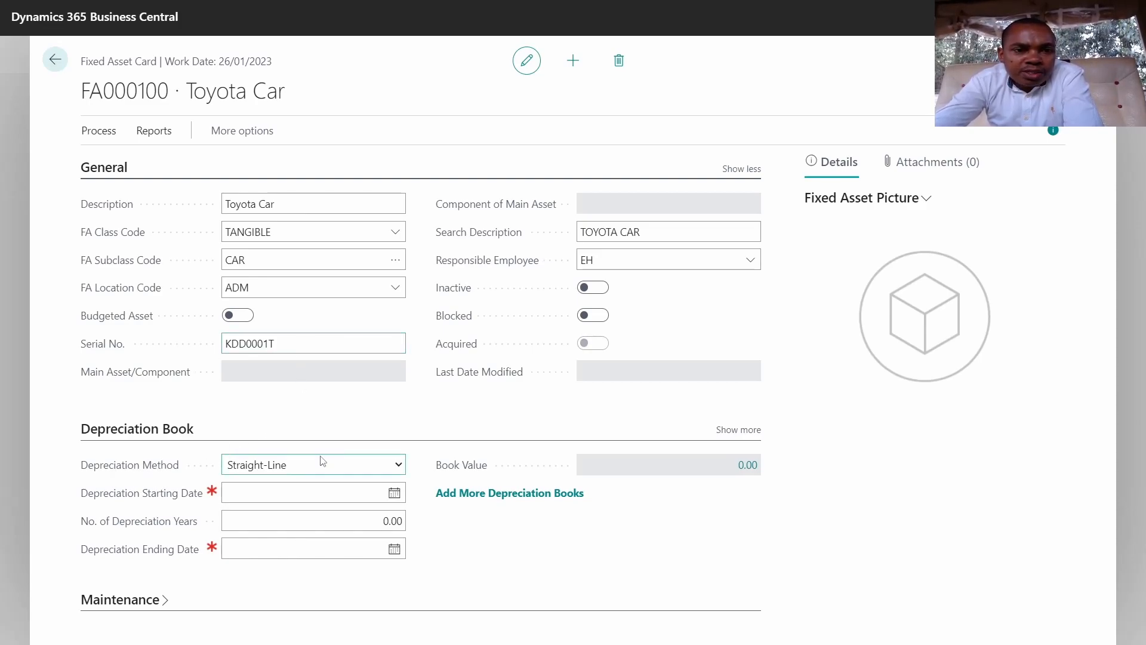
- Set the depreciation method in the Depreciation Book section to Declining-Balance 1
click(400, 467)
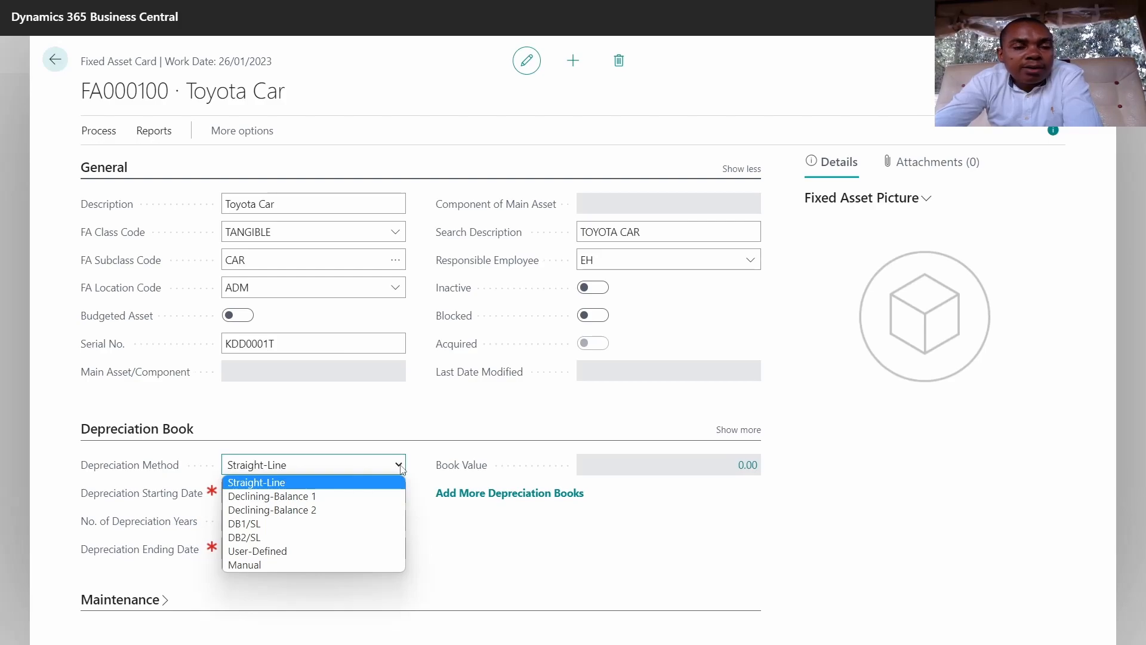
click(284, 483)
click(399, 466)
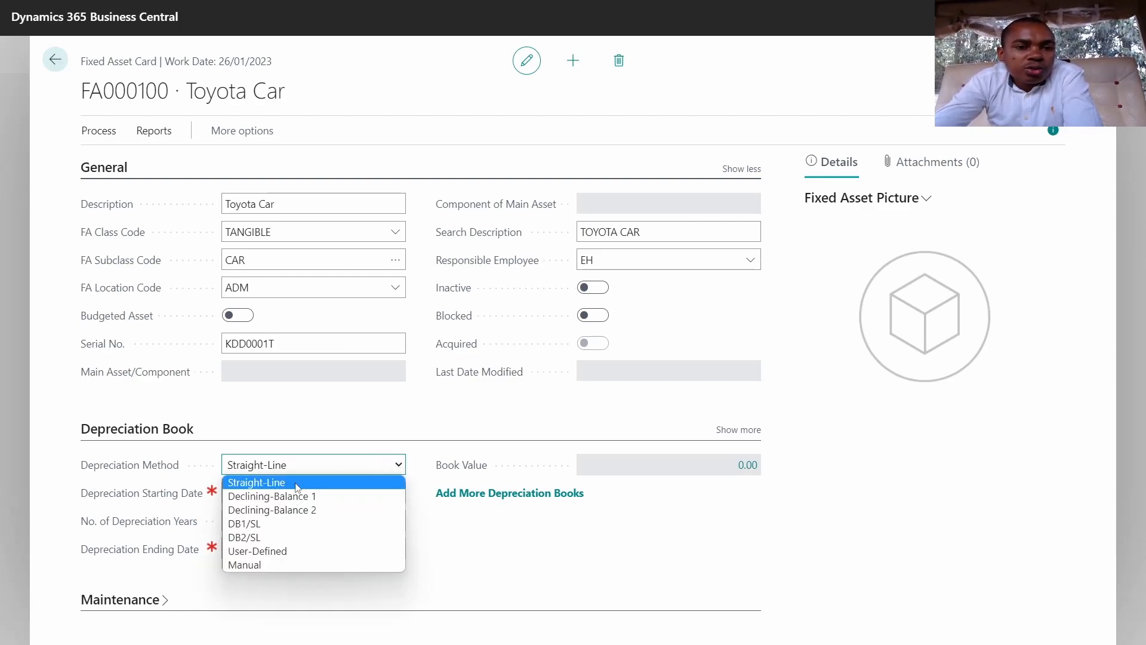
click(287, 495)
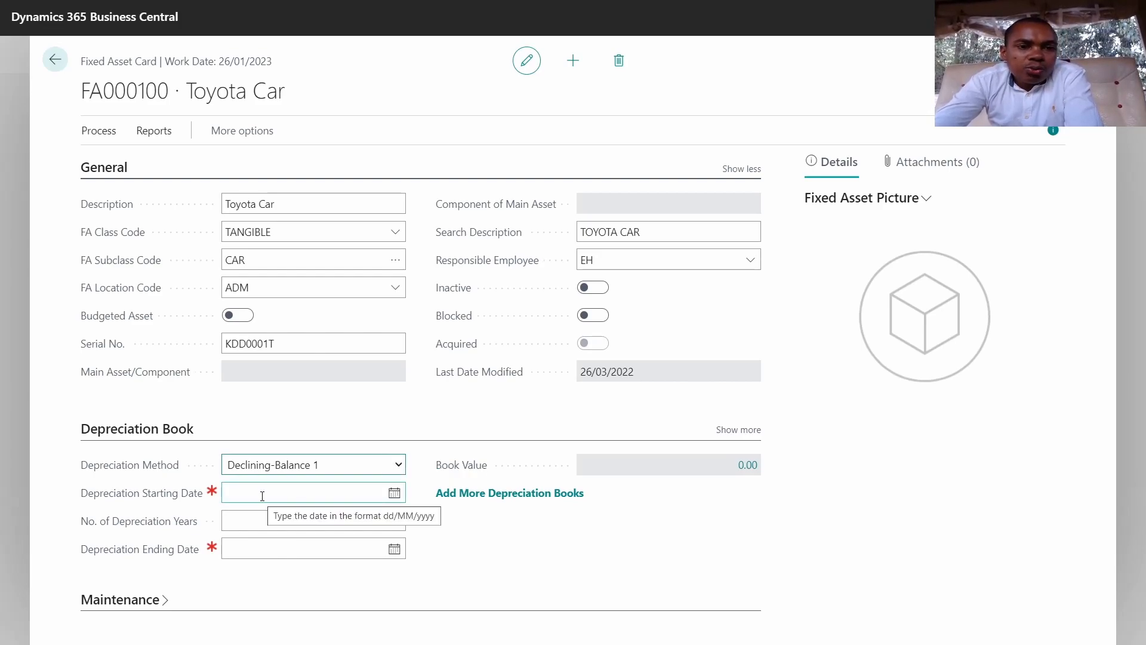
- Set the asset's Depreciation Starting Date to 01/01/2023
mouse_move(149, 500)
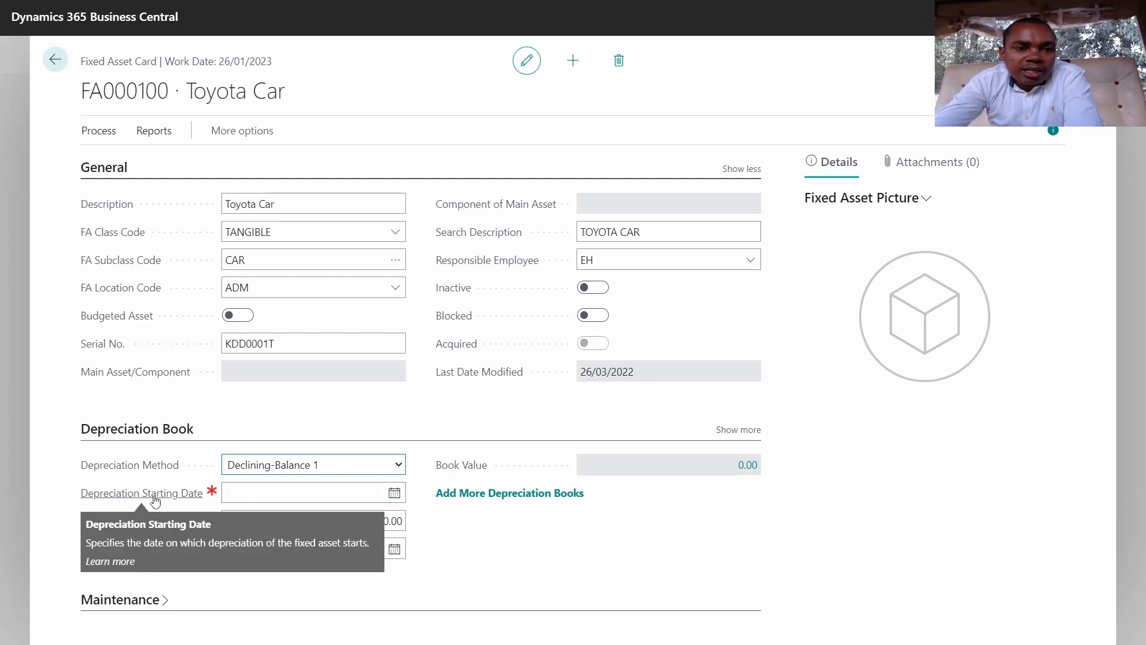
click(249, 489)
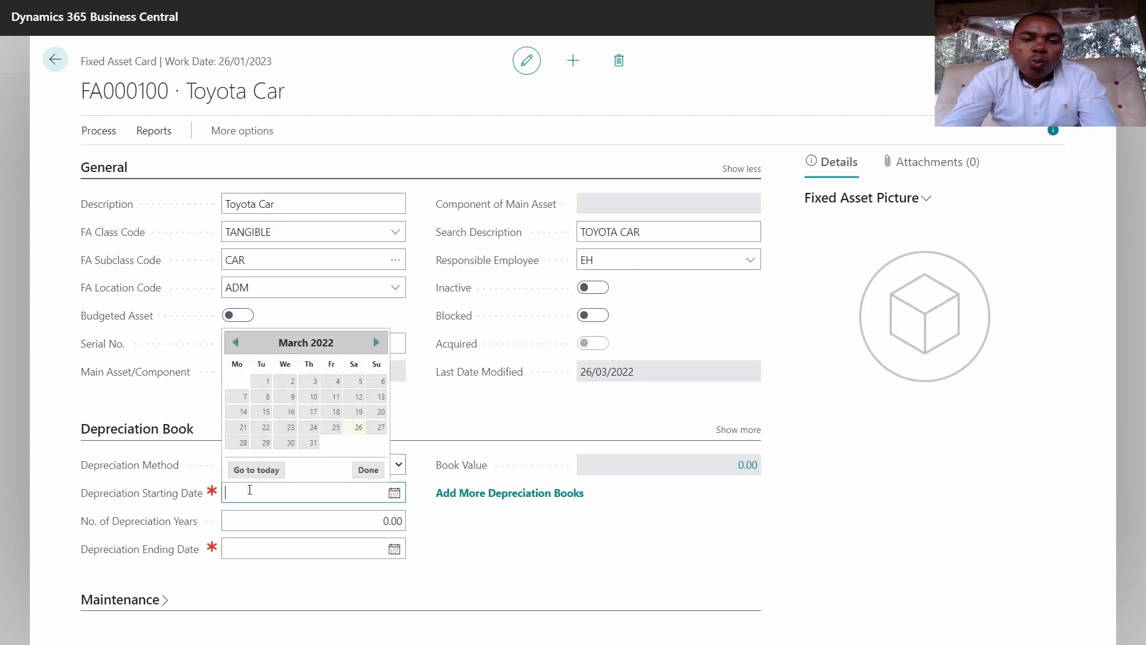
text(0101)
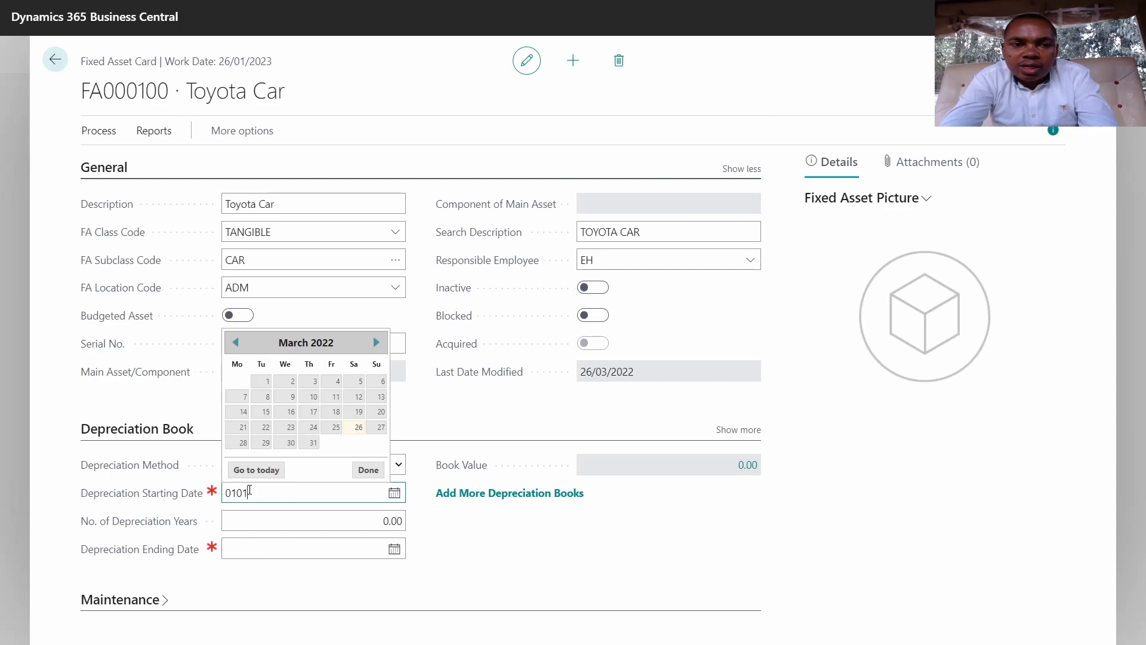
key(BackSpace)
key(BackSpace)
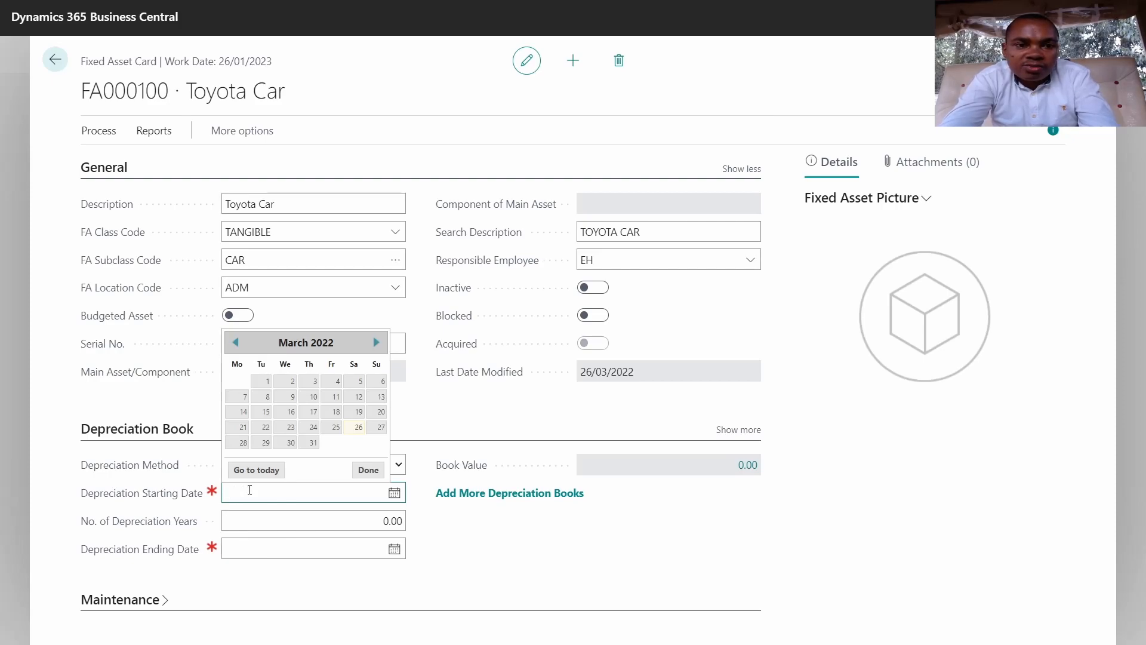
text(01012)
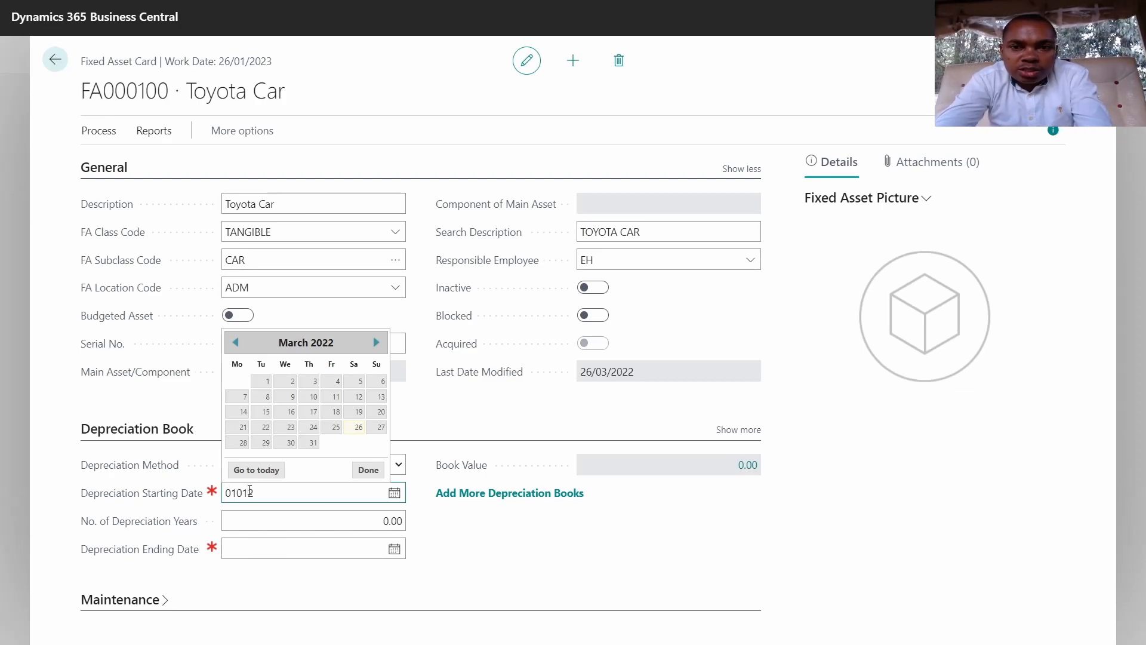
text(23)
key(Tab)
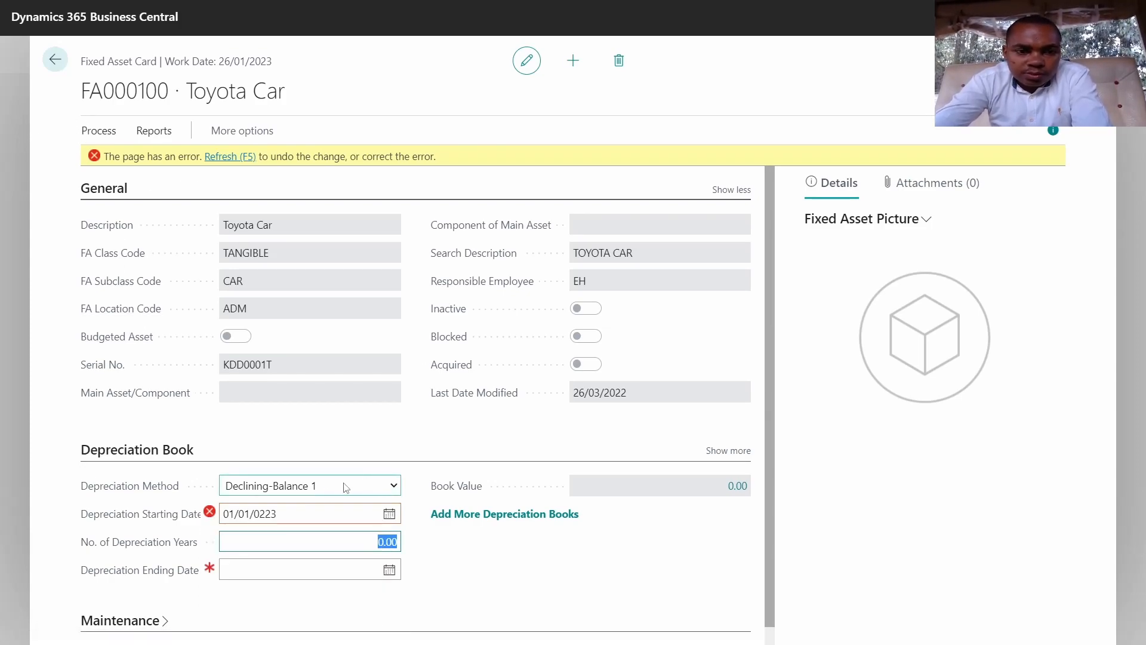
click(271, 513)
click(266, 514)
click(264, 514)
key(BackSpace)
key(BackSpace)
click(238, 533)
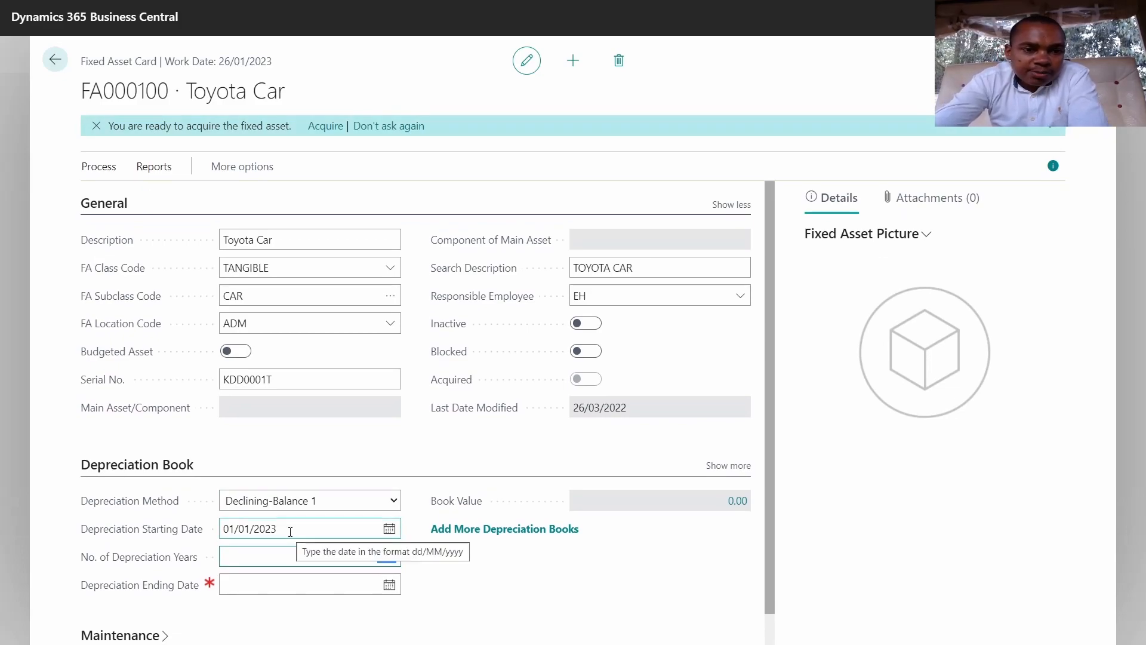
scroll(253, 563, down, 1)
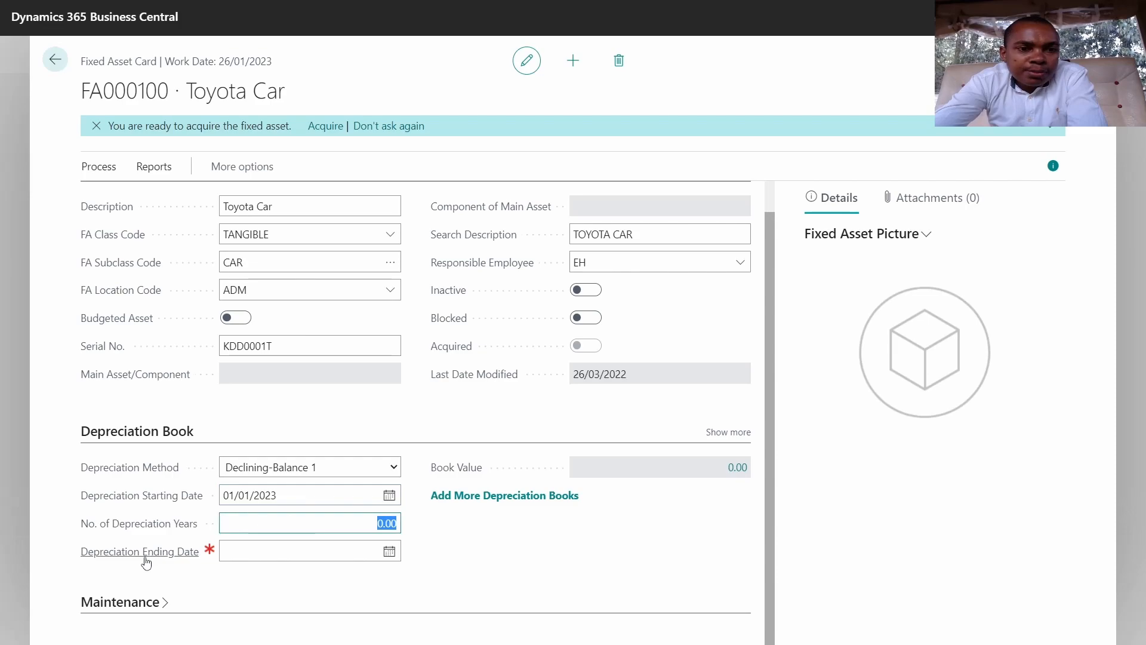
click(243, 555)
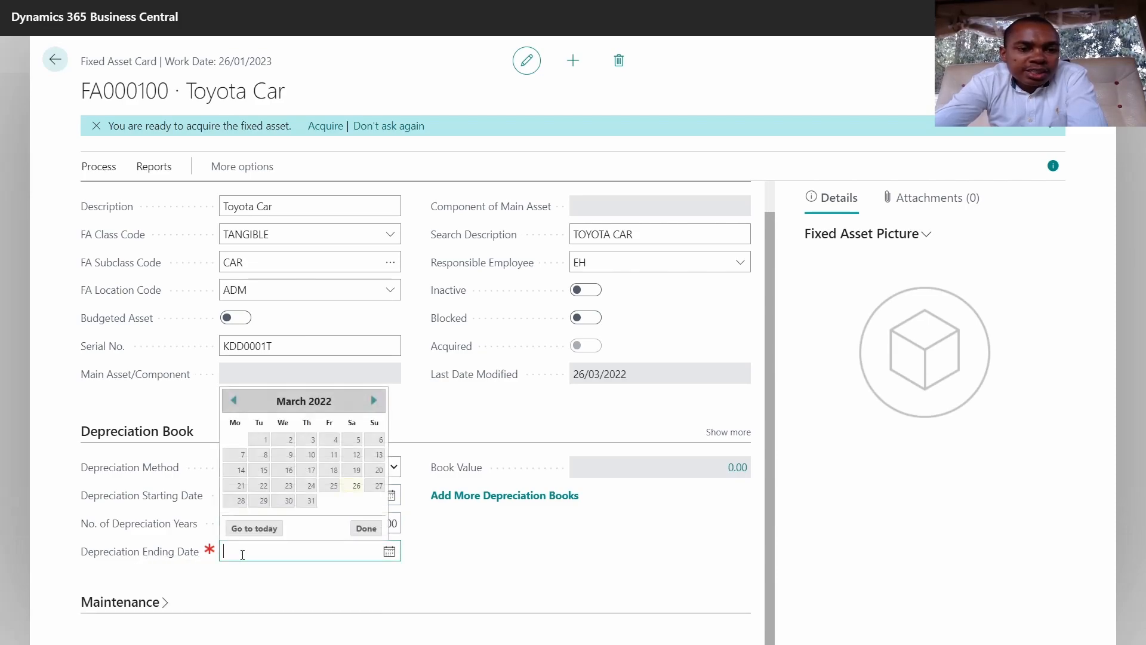
click(477, 552)
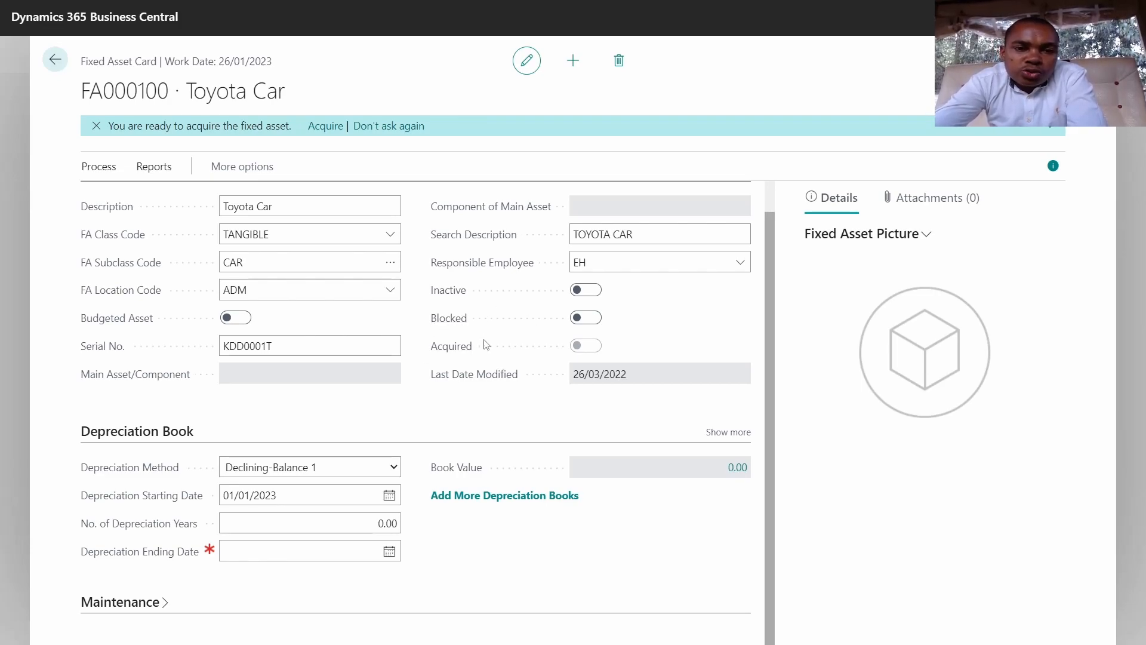
- Show the asset's depreciation books as an editable list by adding more depreciation books
click(462, 497)
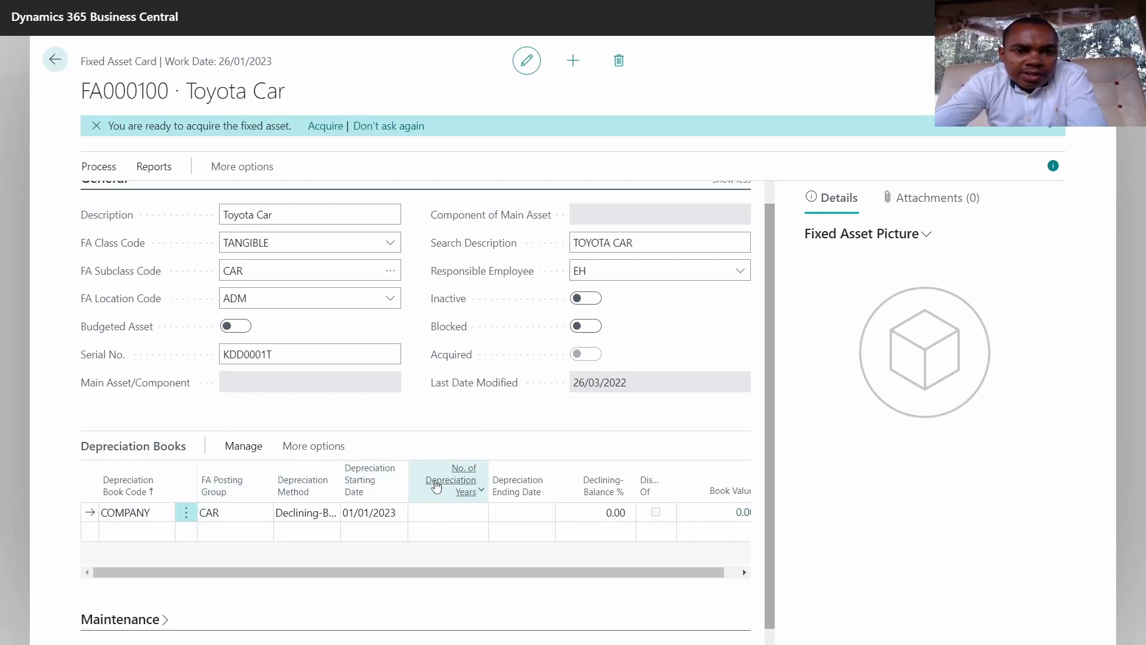
click(508, 513)
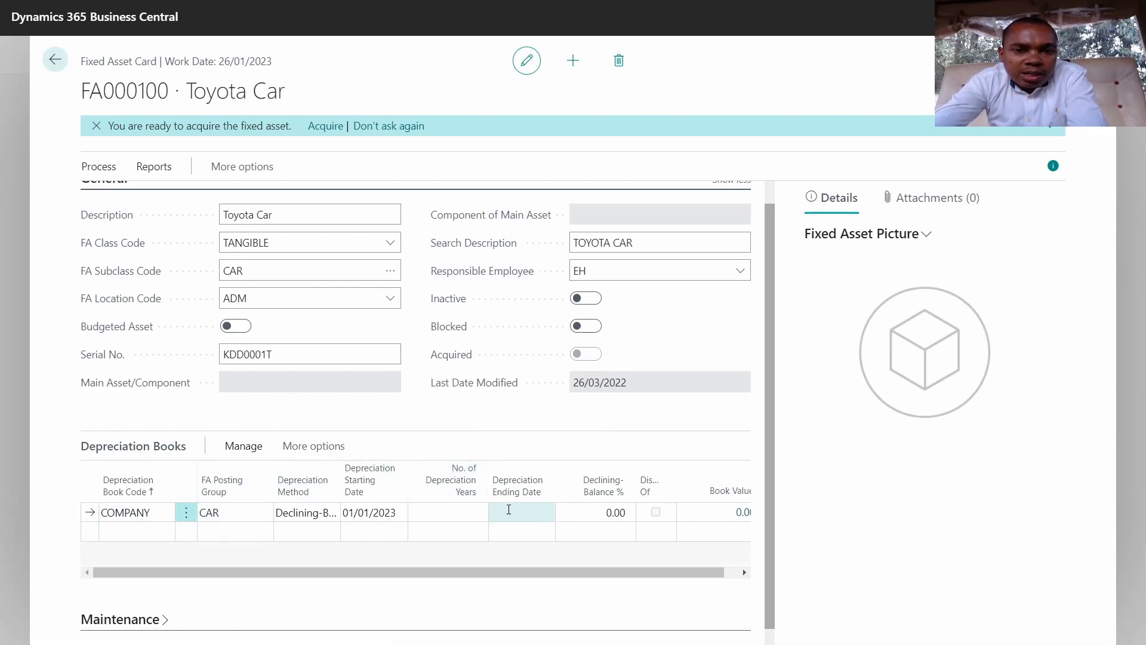
scroll(375, 425, up, 1)
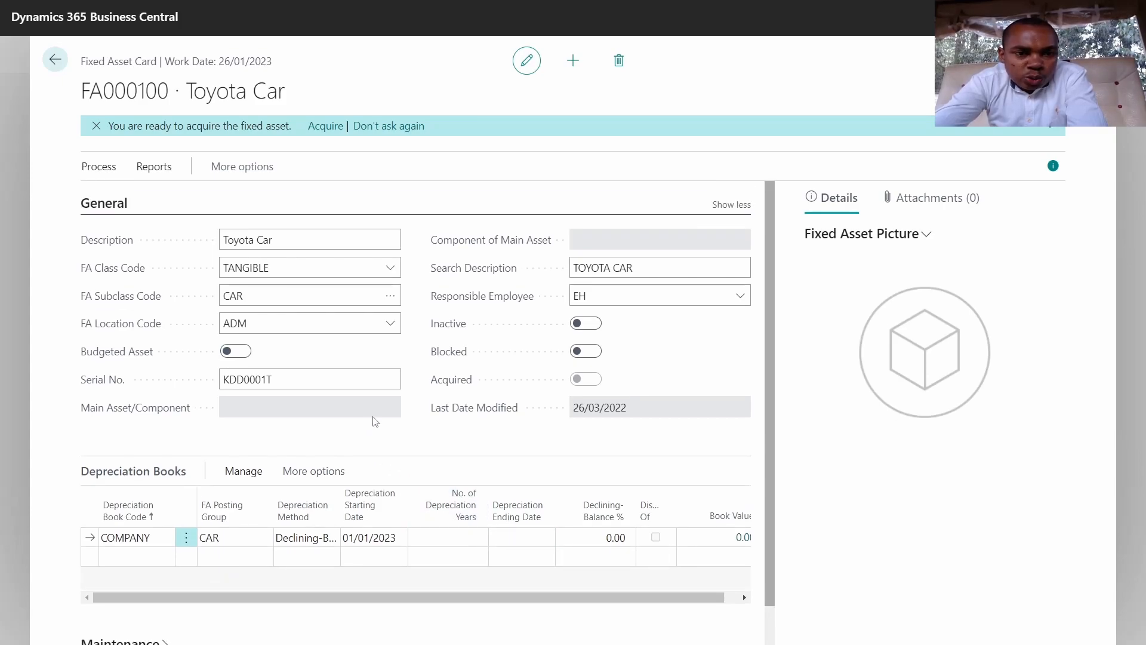
scroll(374, 421, down, 1)
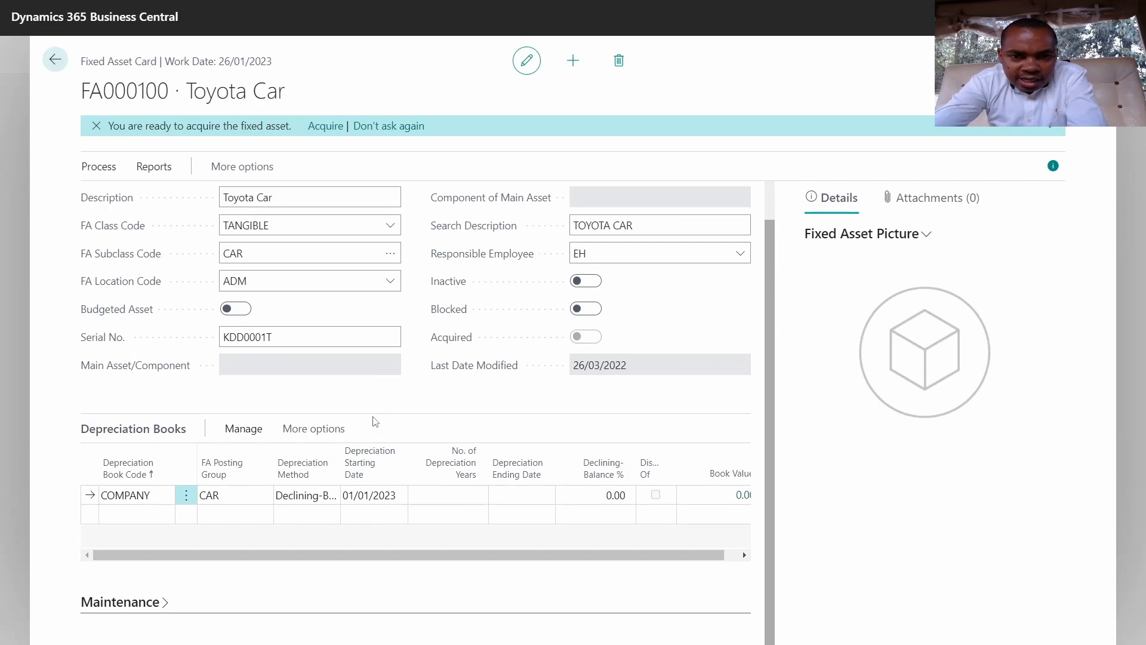
mouse_move(558, 555)
mouse_down()
mouse_move(589, 558)
mouse_move(572, 558)
mouse_up()
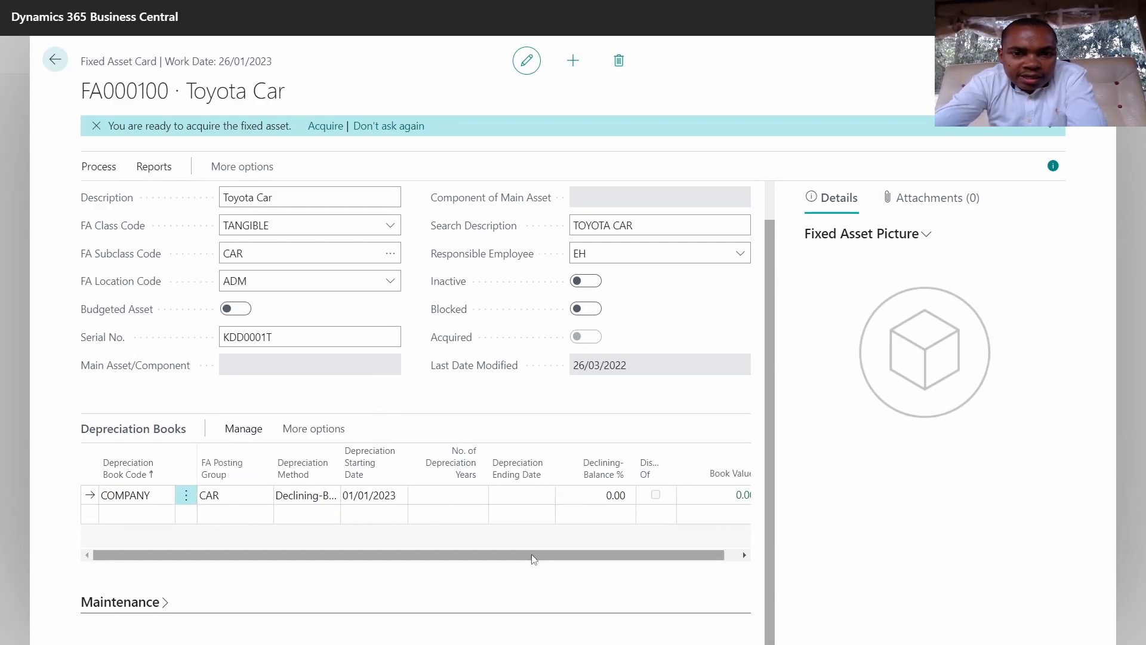
- Set the Declining-Balance % of the COMPANY depreciation book to 30
click(570, 497)
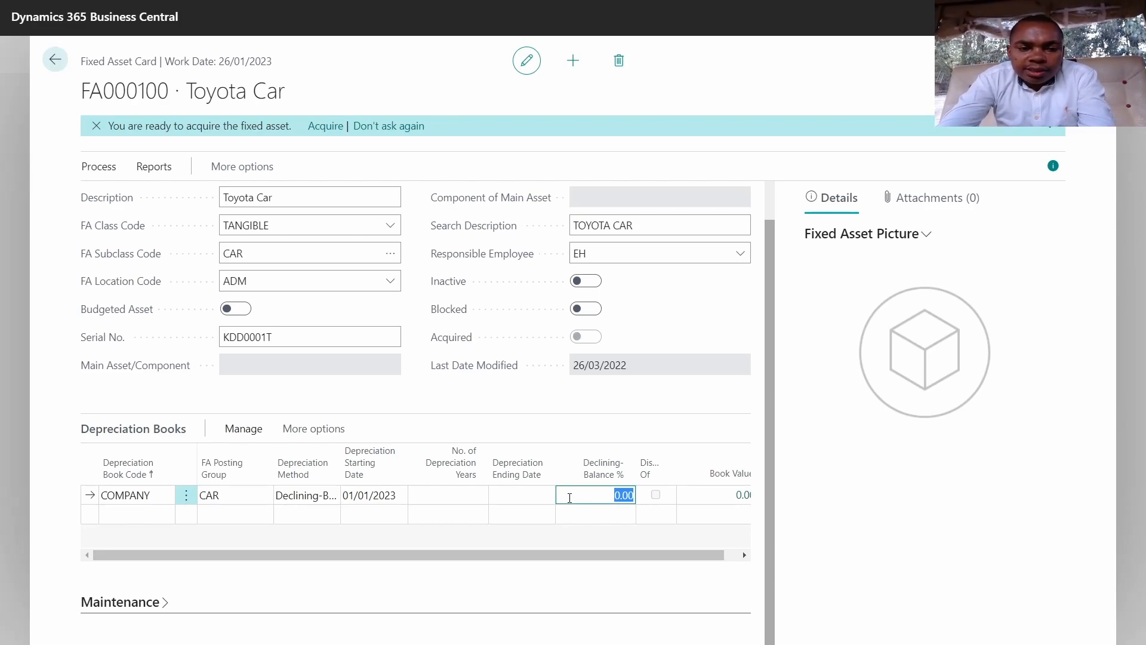
text(30)
click(519, 495)
click(543, 495)
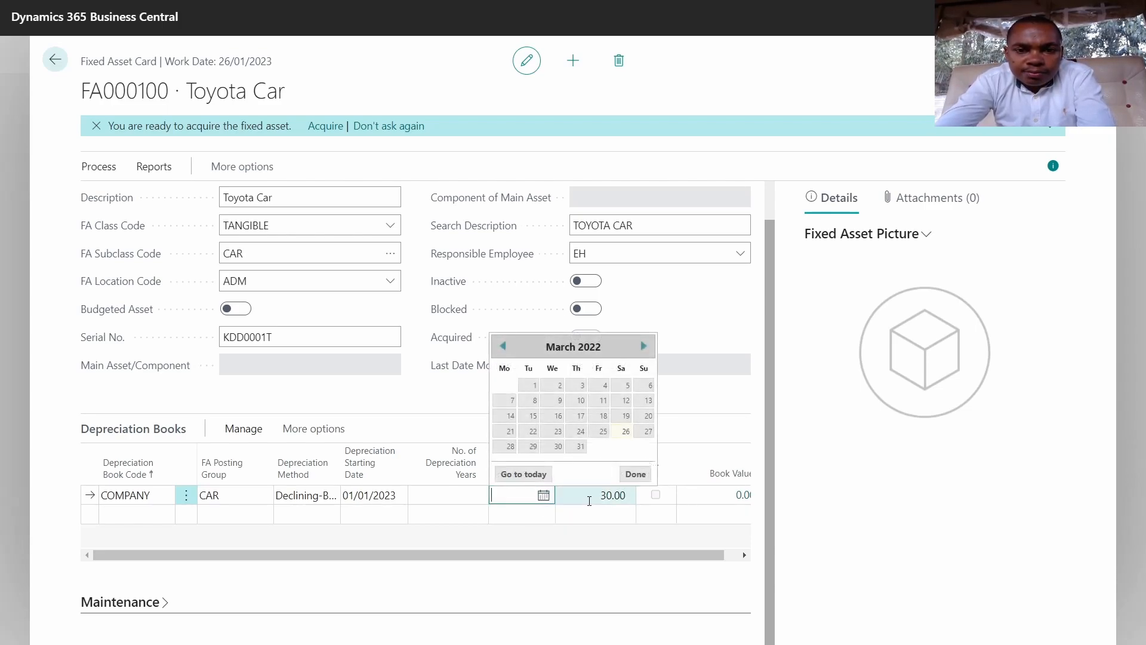
click(589, 500)
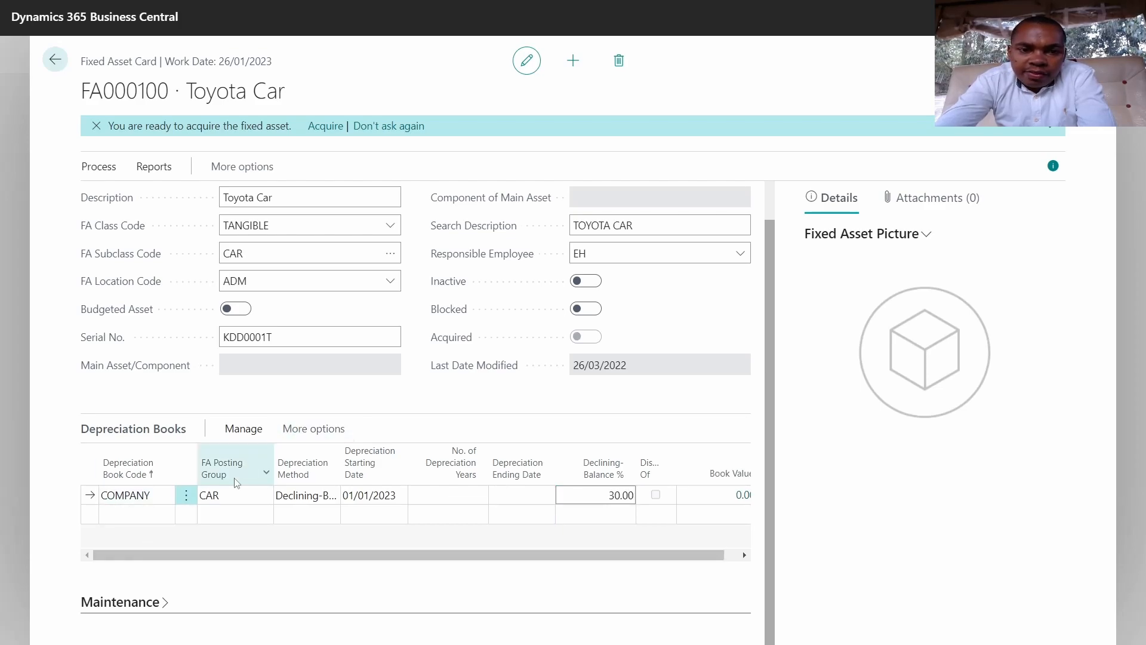
- Expand the Maintenance section and choose Progressive Home Furnishings as the asset's vendor
click(143, 603)
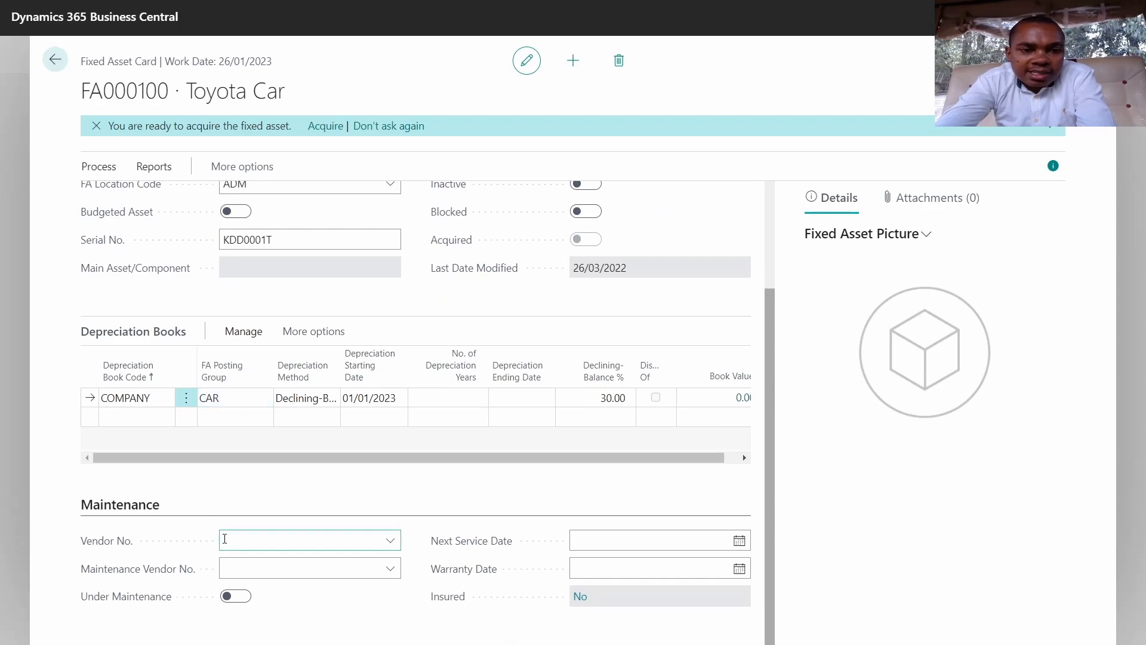
click(236, 542)
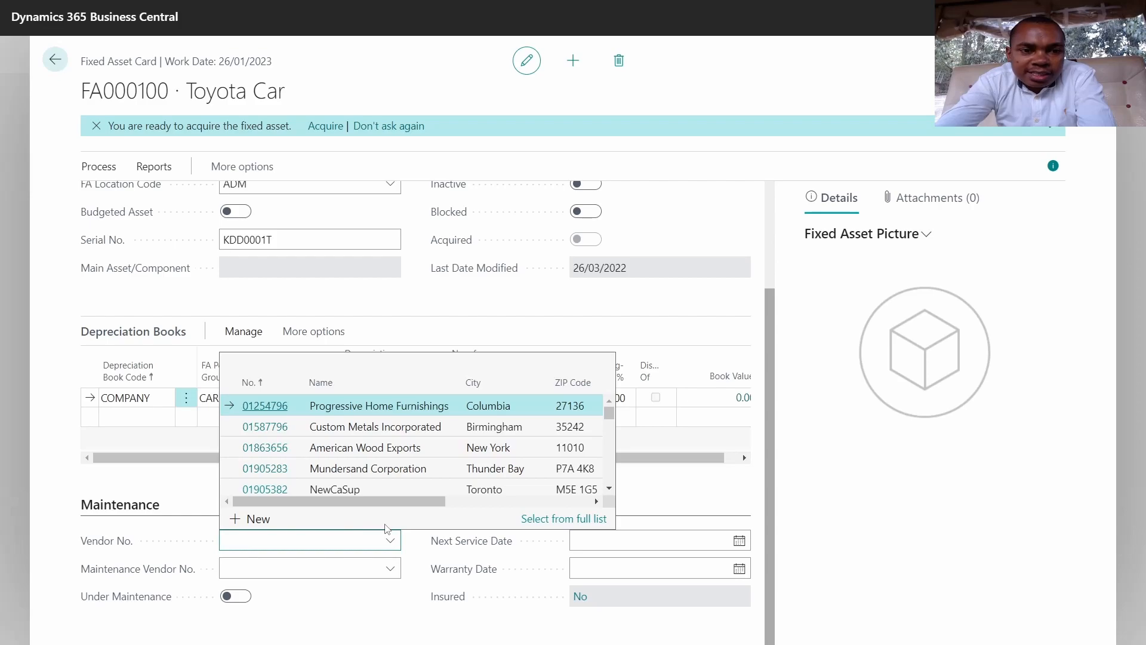
click(278, 413)
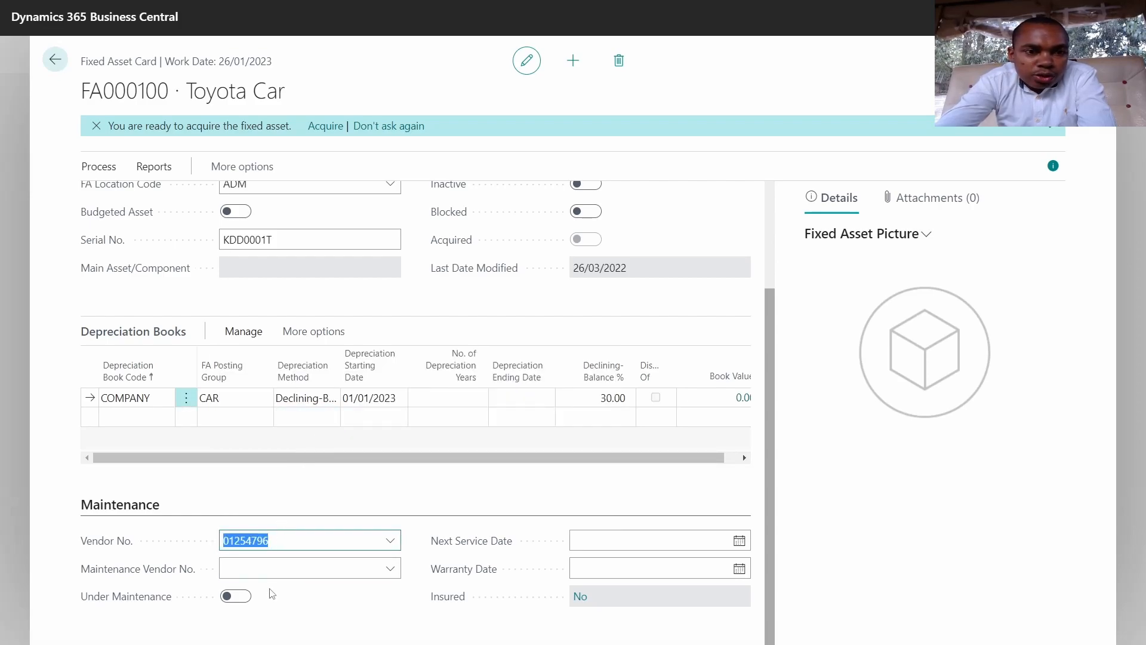
click(327, 610)
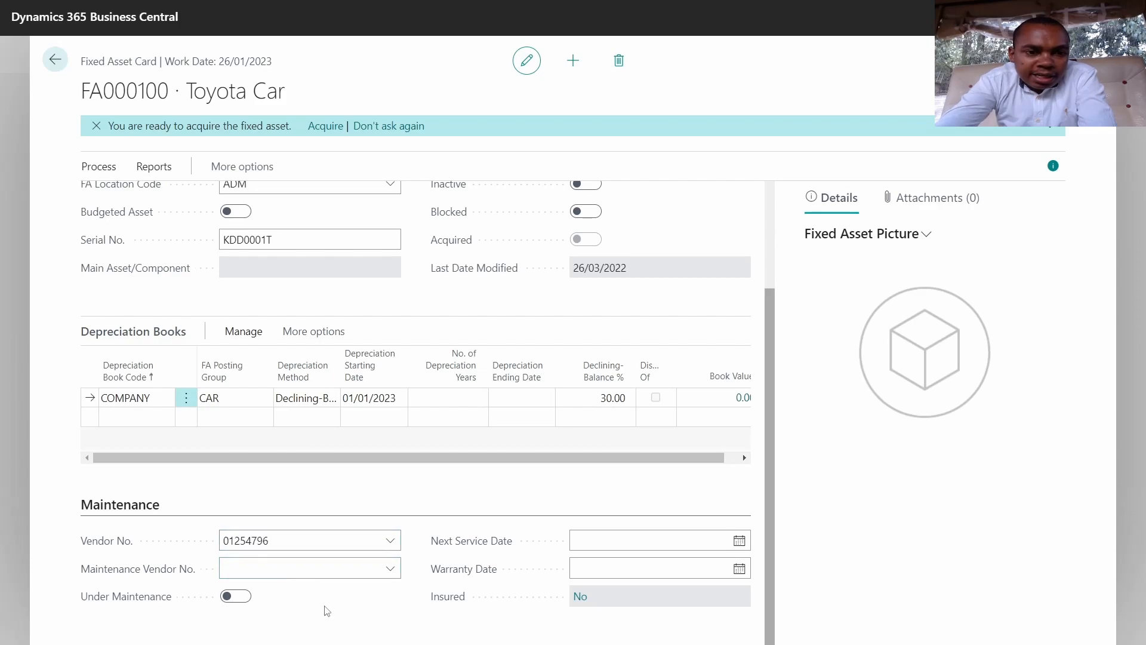
- Choose Progressive Home Furnishings as the maintenance vendor too, and switch on Under Maintenance
click(392, 573)
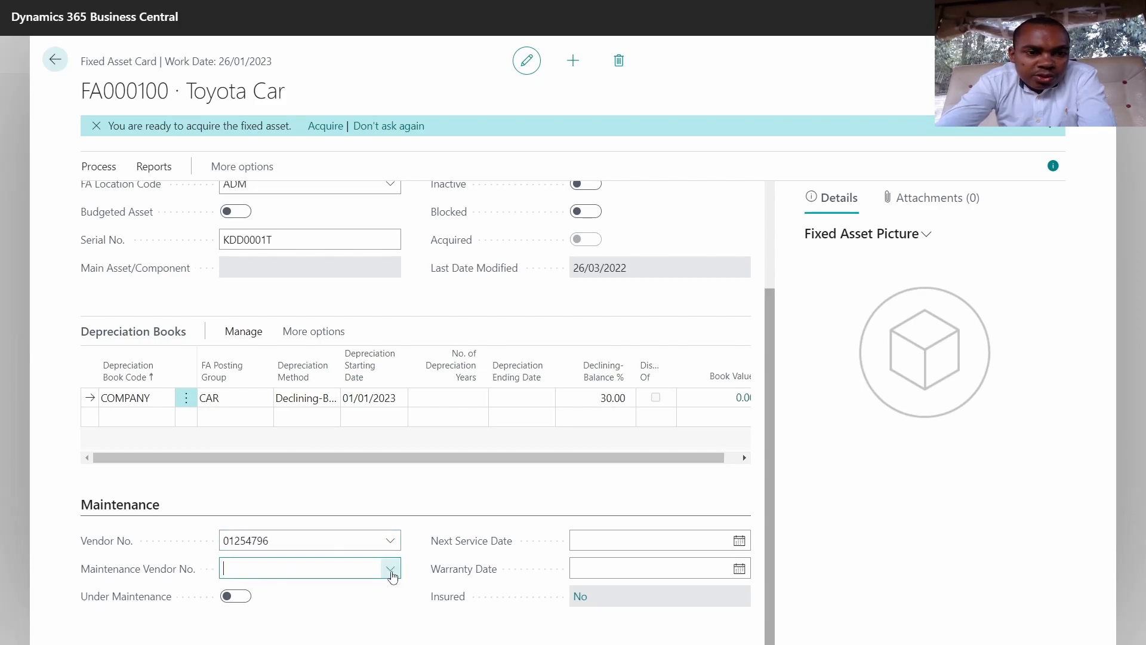
click(261, 435)
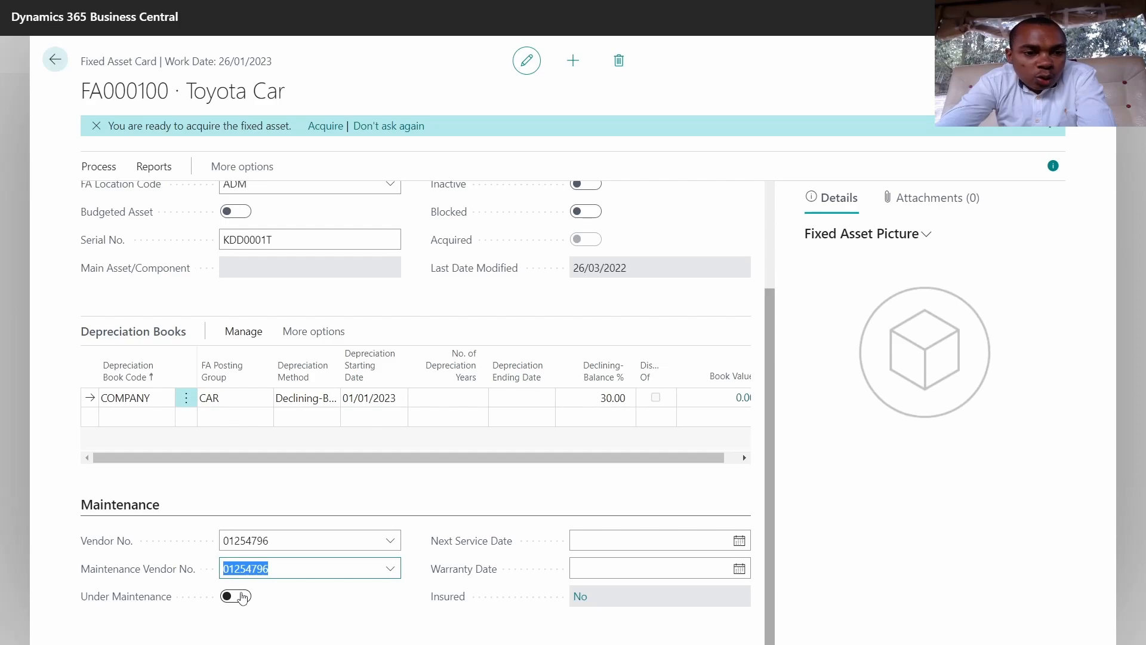
click(243, 597)
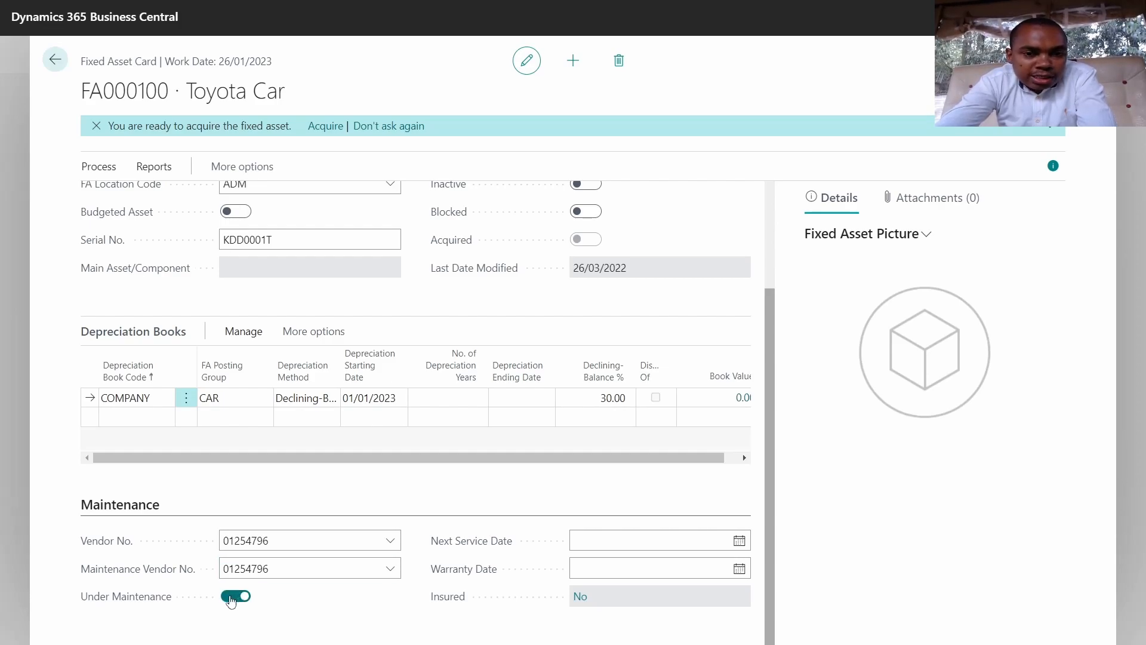
- Try to set the Next Service Date to today's date and to 26/03/2023
click(601, 538)
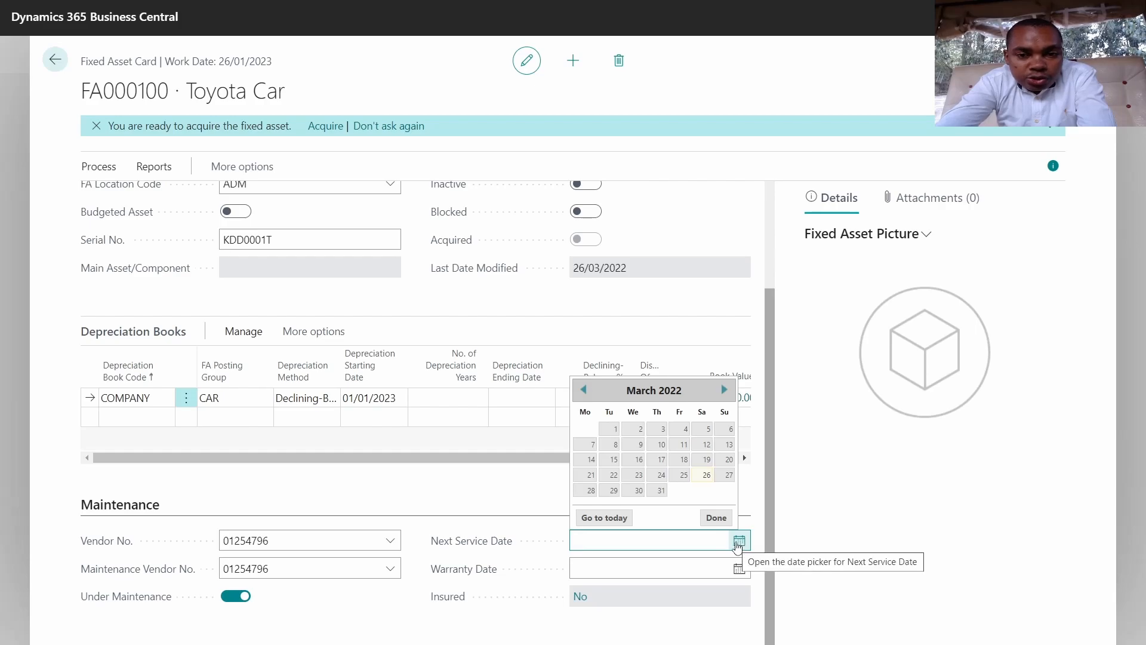
text(T)
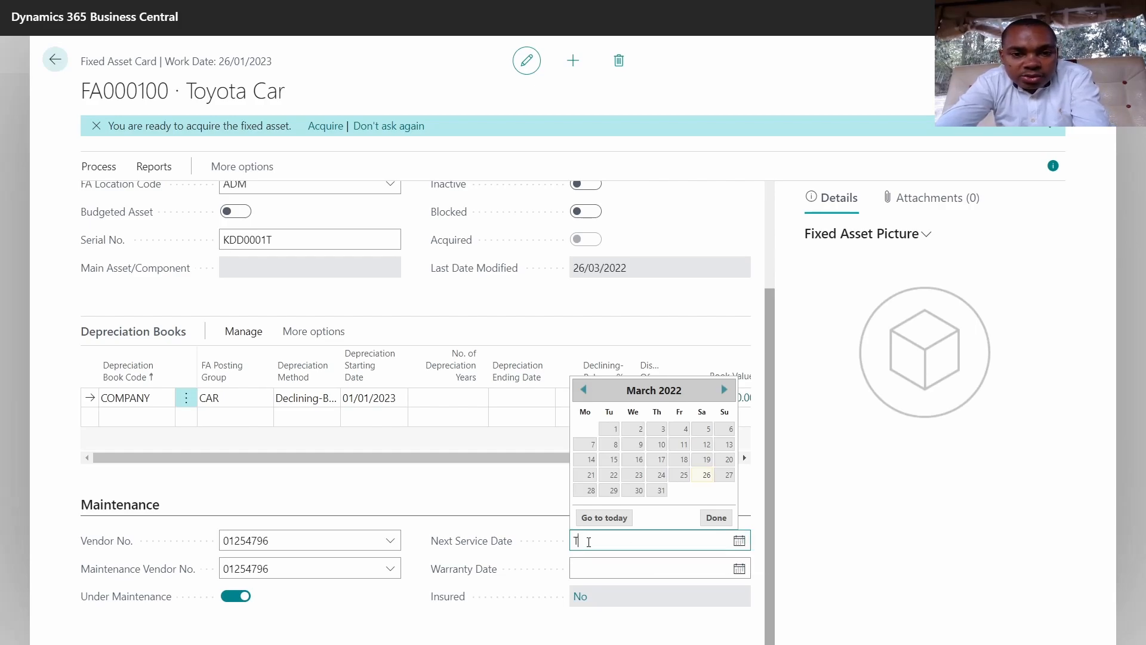
key(Return)
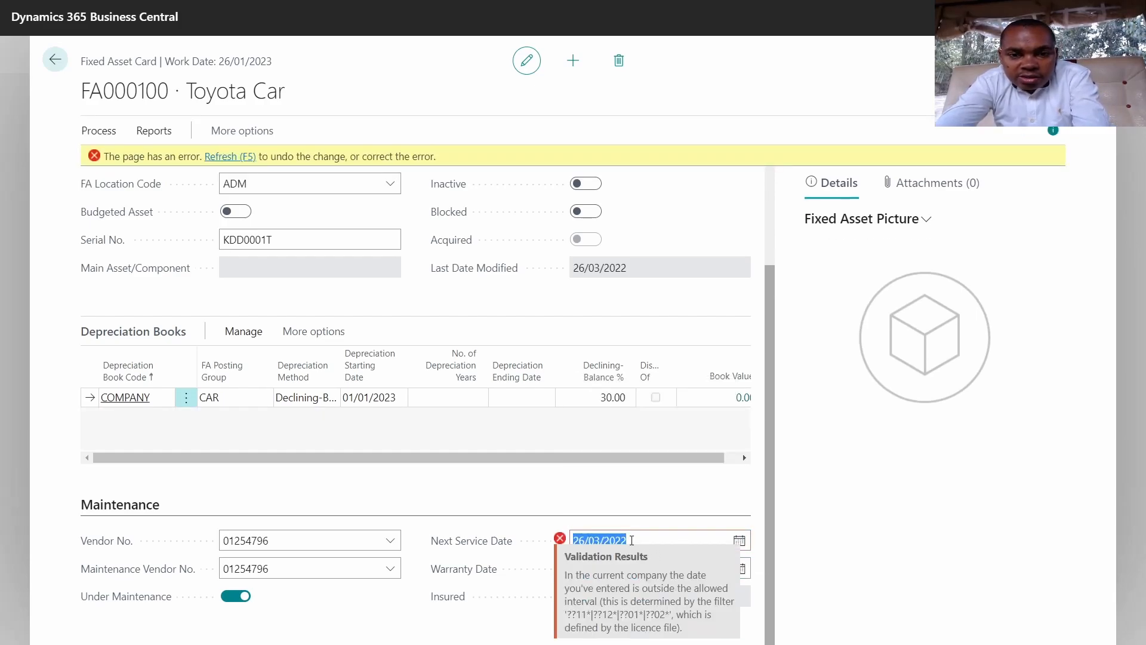
click(632, 540)
key(BackSpace)
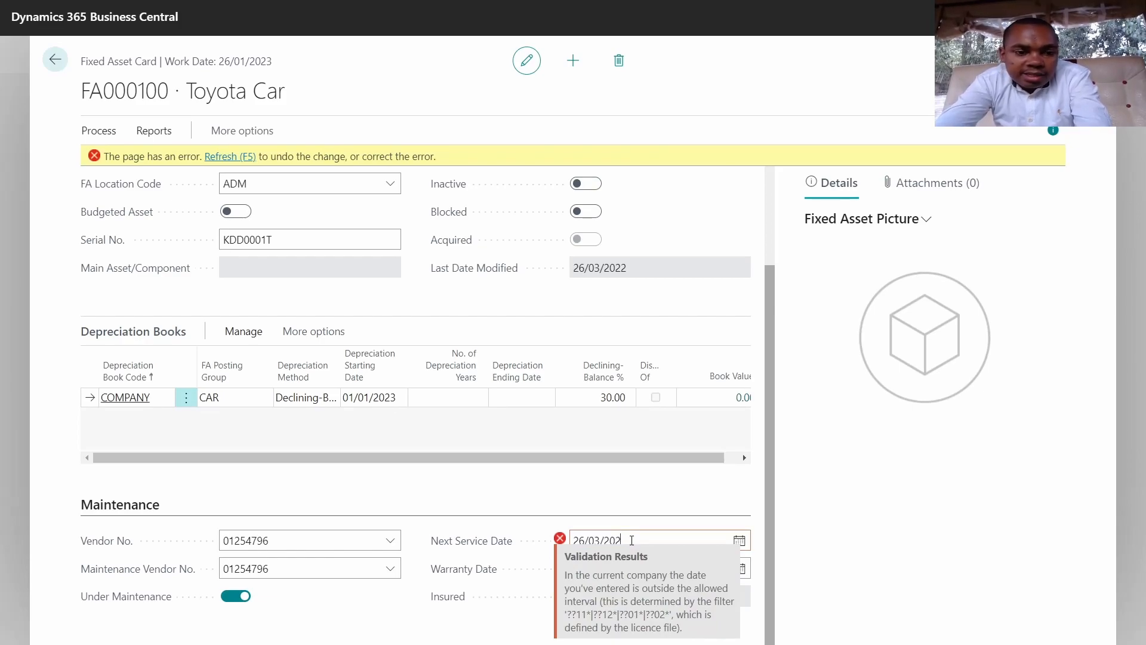
text(3)
click(595, 571)
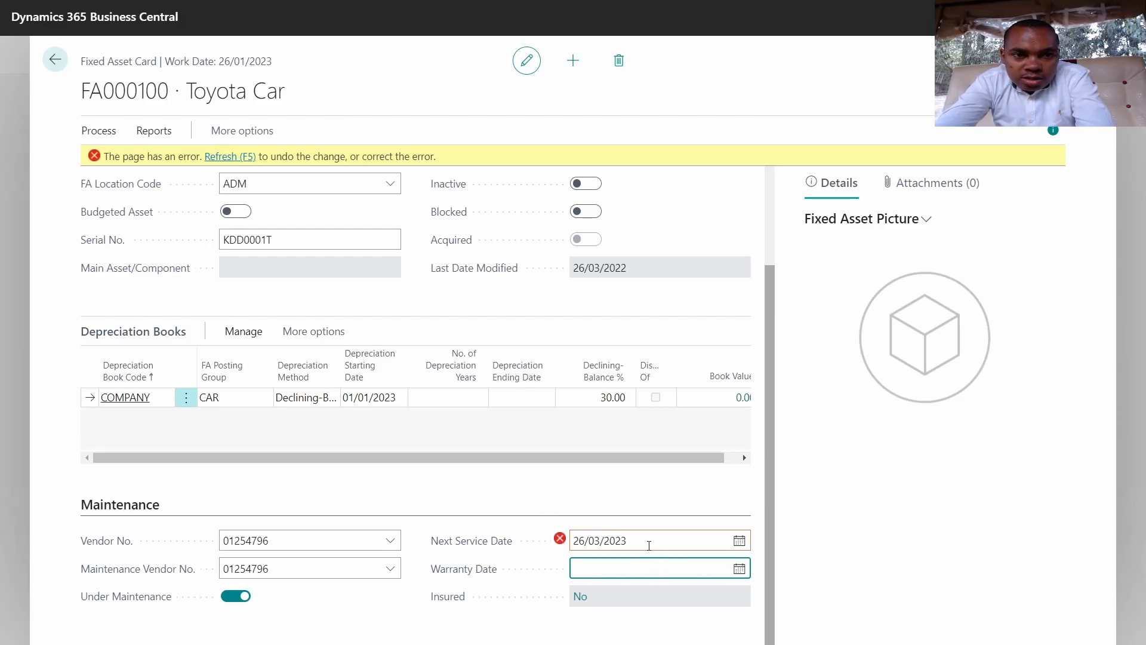
click(649, 545)
double_click(633, 562)
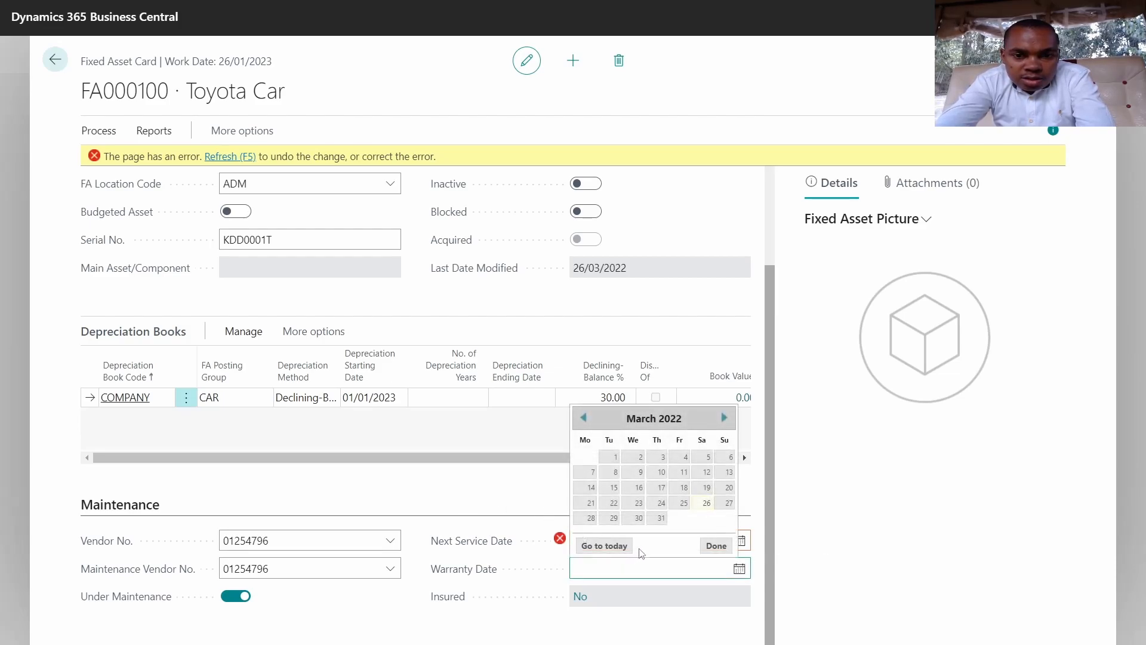
click(545, 573)
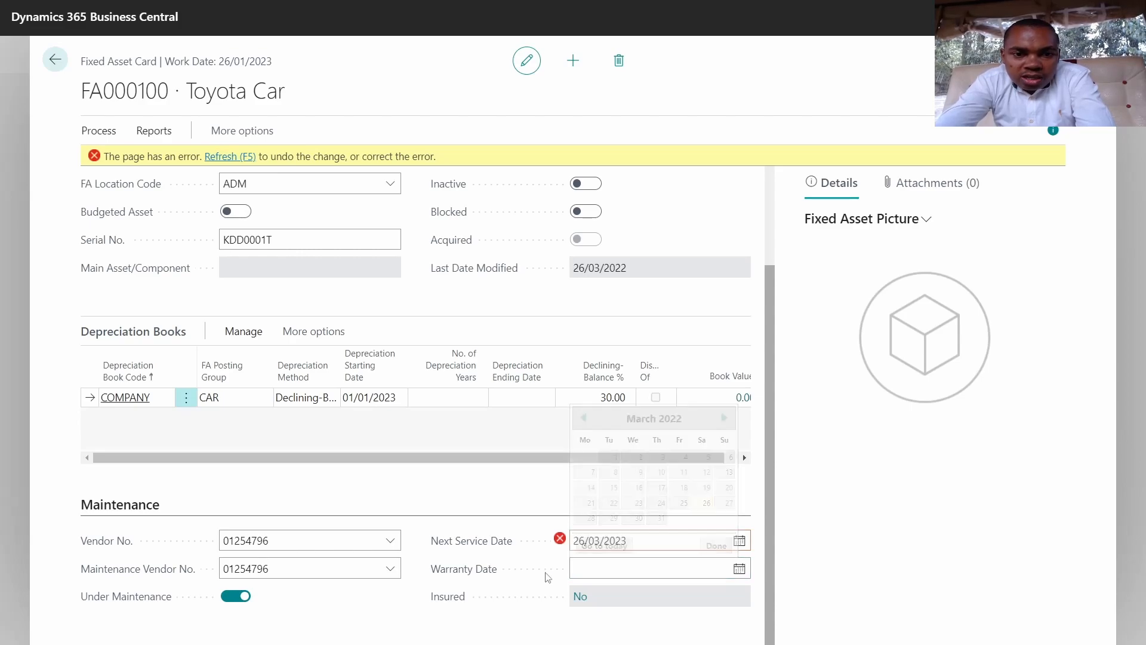
click(648, 540)
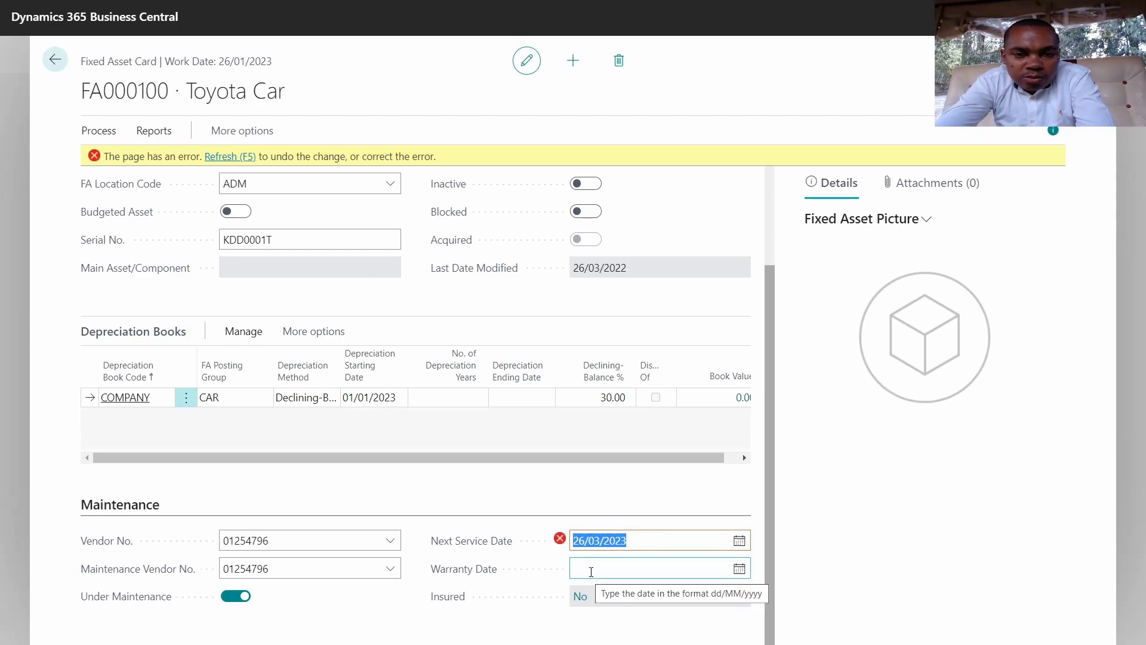
- Try to set the Warranty Date to 09/03/2022, and open and close the asset's insurance coverage ledger entries
click(591, 571)
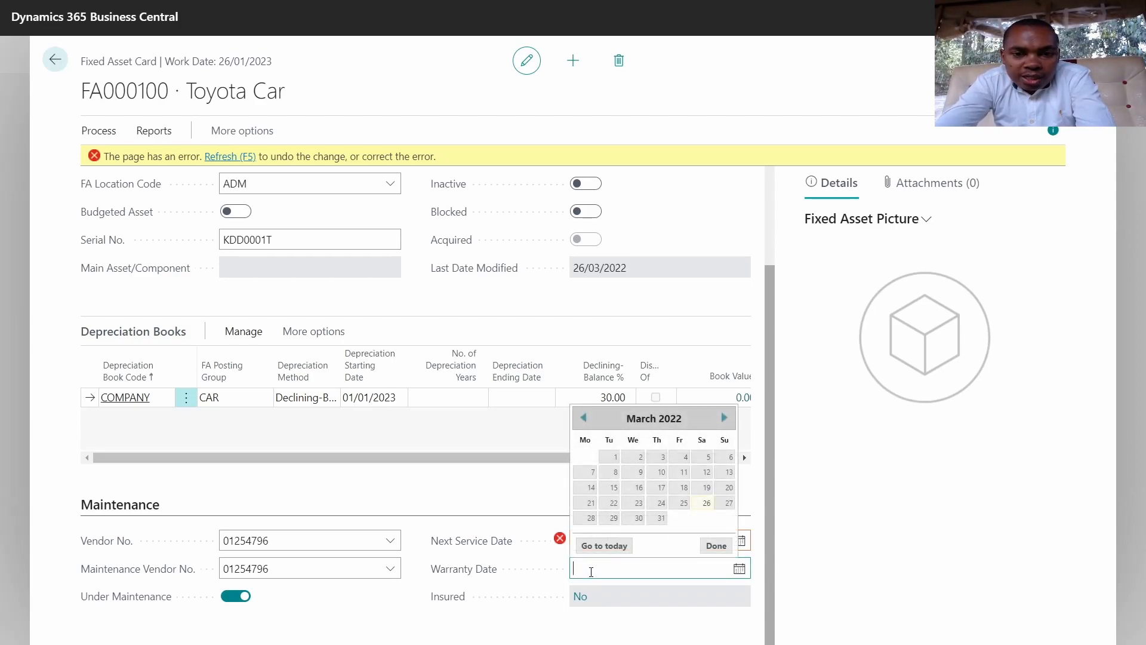
click(637, 473)
click(657, 599)
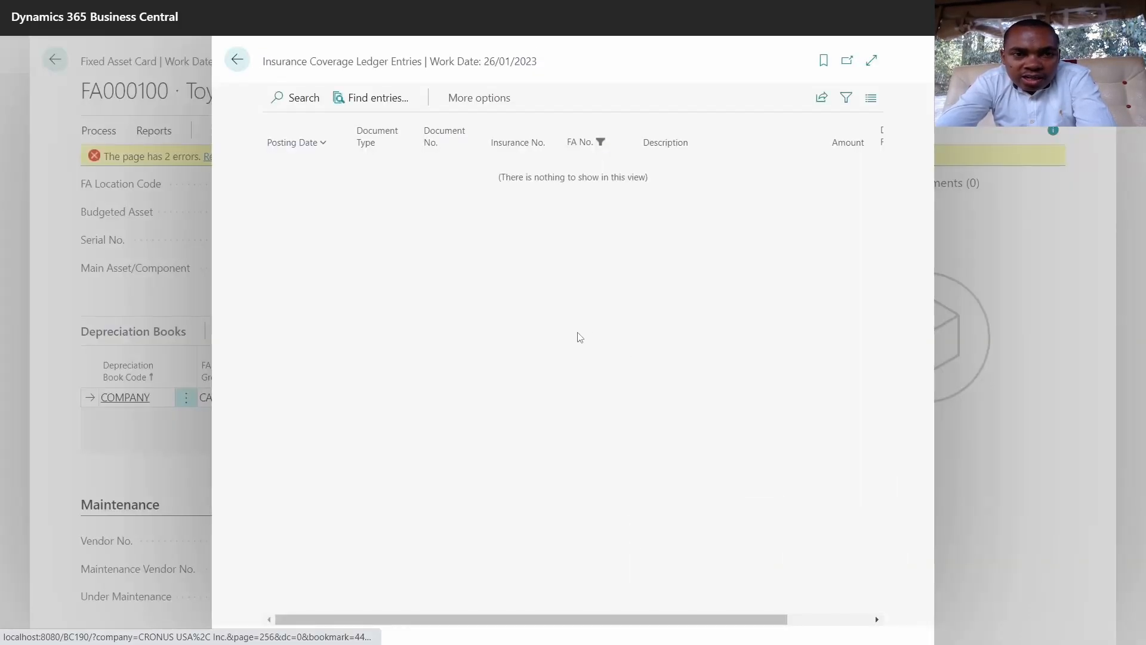
click(236, 57)
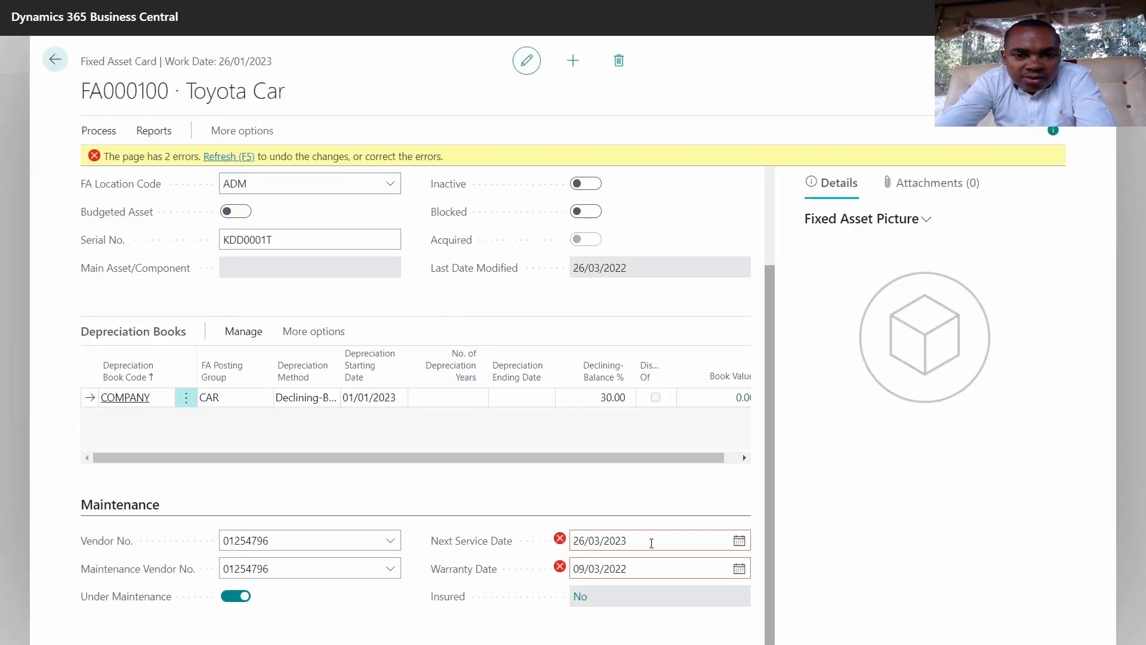
- Clear the Next Service Date and the Warranty Date in the Maintenance section
click(652, 542)
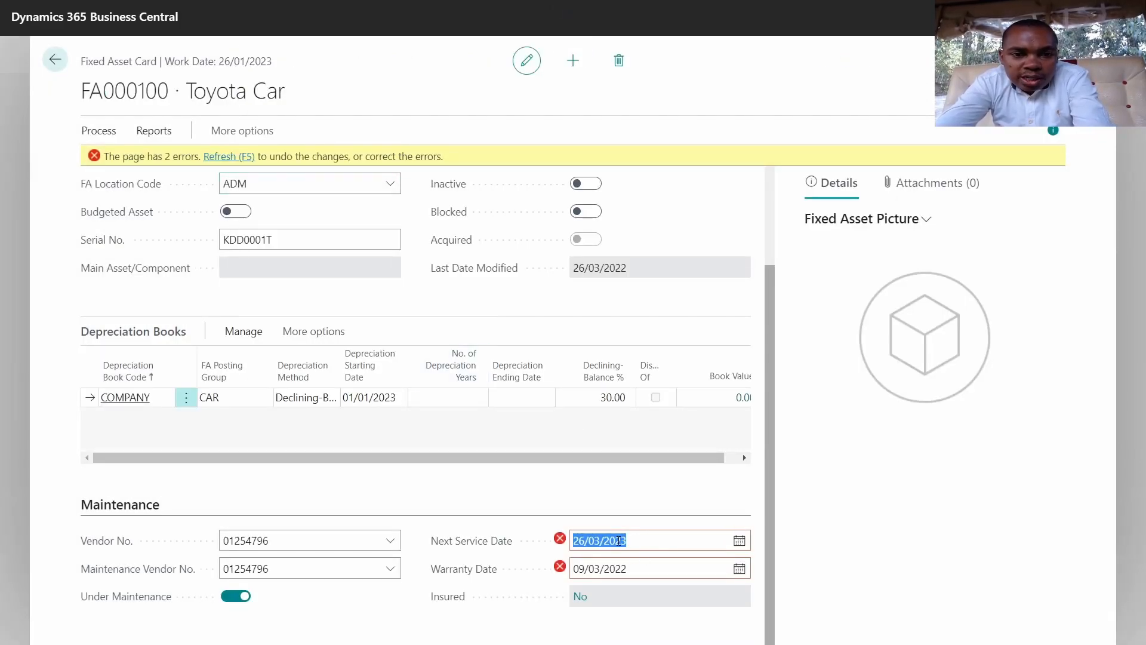
key(BackSpace)
click(659, 572)
key(BackSpace)
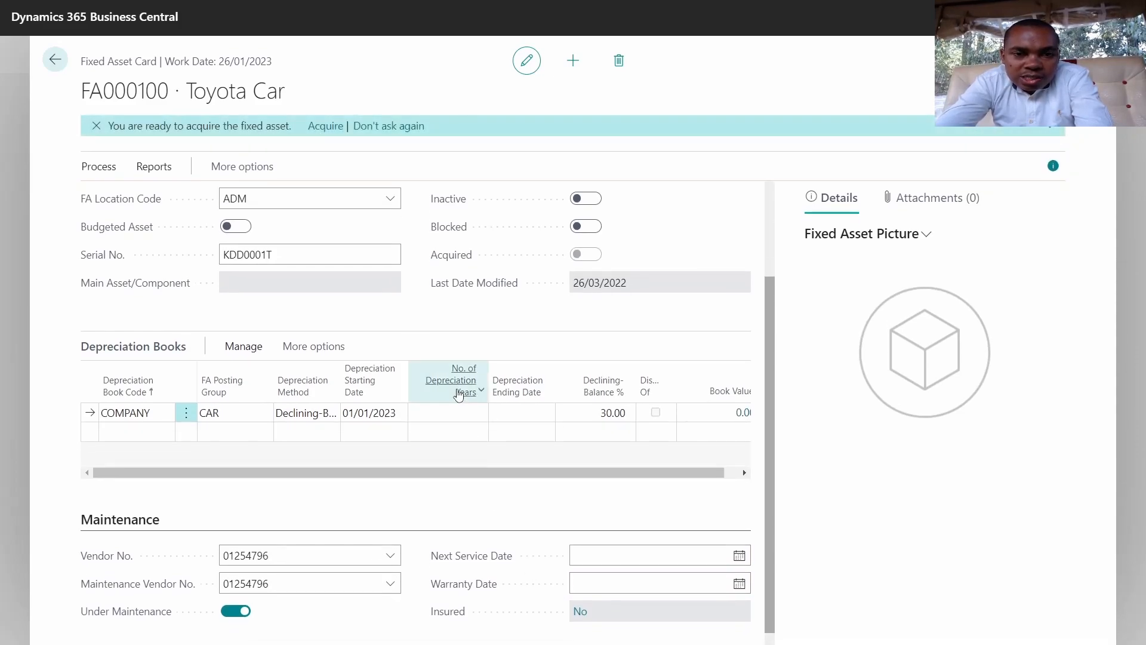
- Check the asset's insurance coverage ledger entries from its Insured value, and review the completed fixed asset card
scroll(507, 510, down, 1)
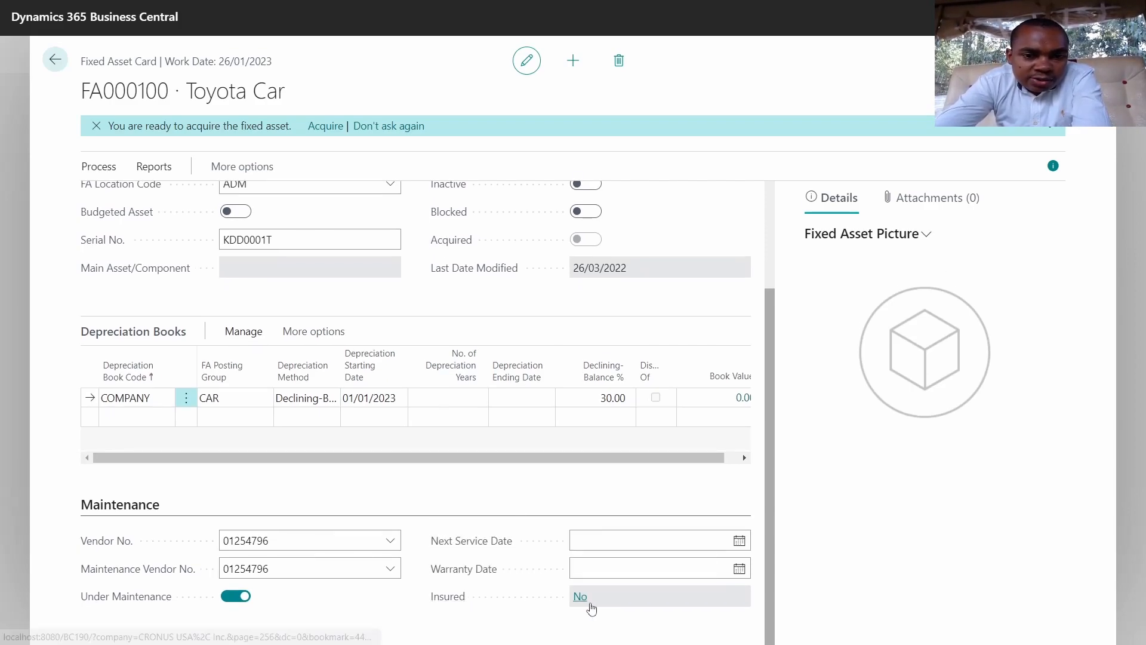
click(597, 600)
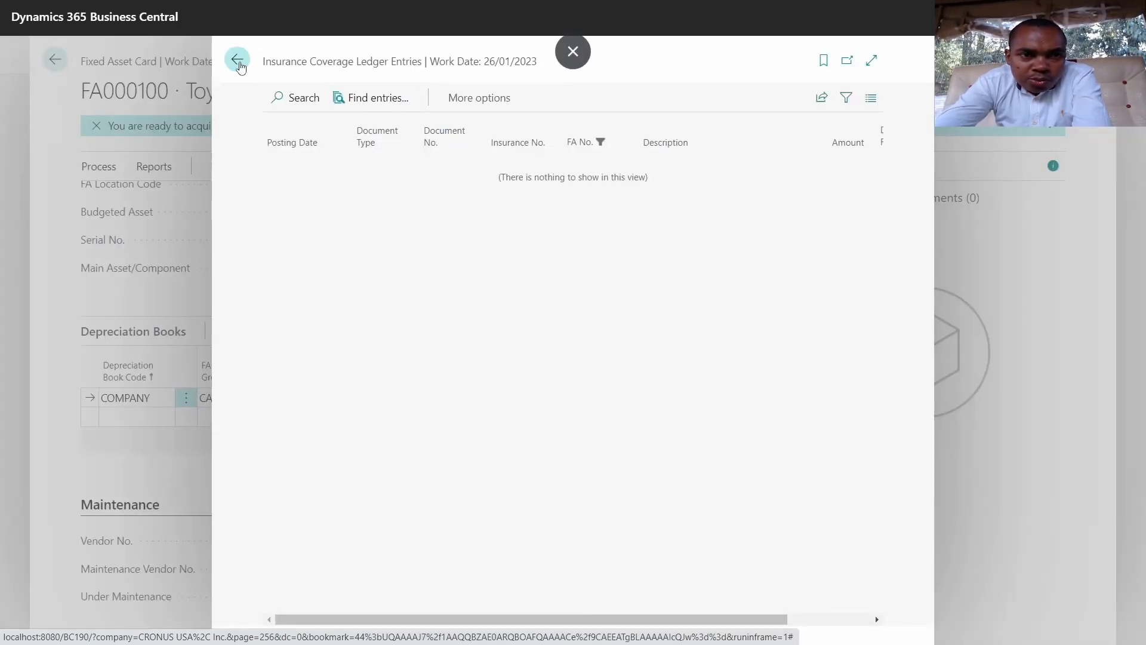
click(237, 59)
scroll(567, 272, up, 2)
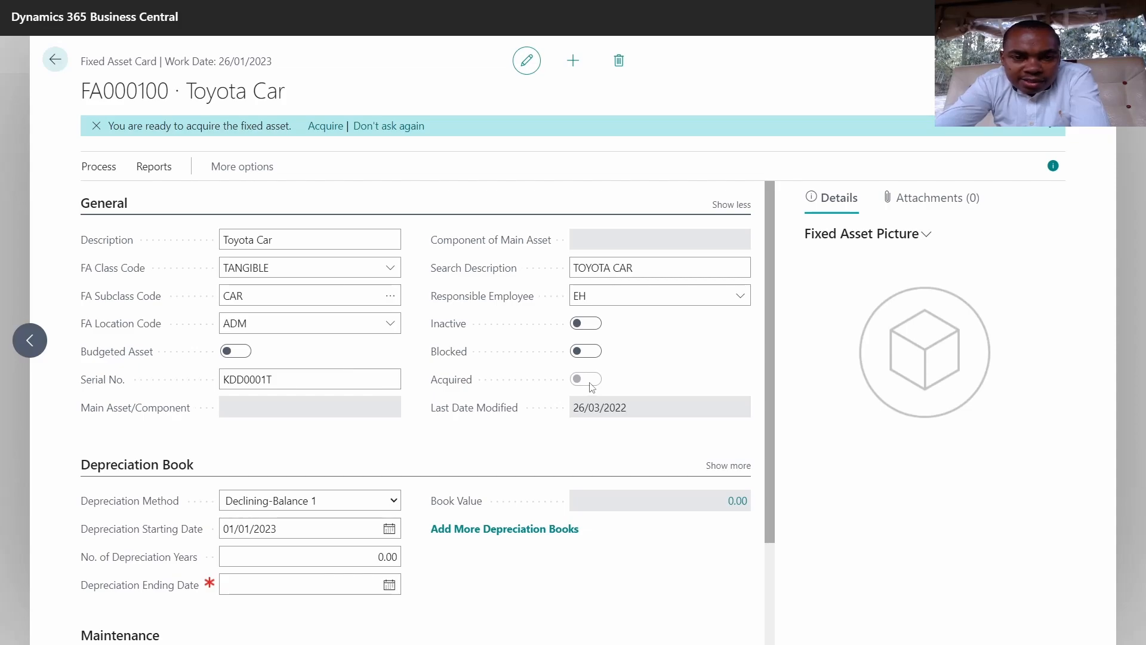
scroll(590, 385, down, 2)
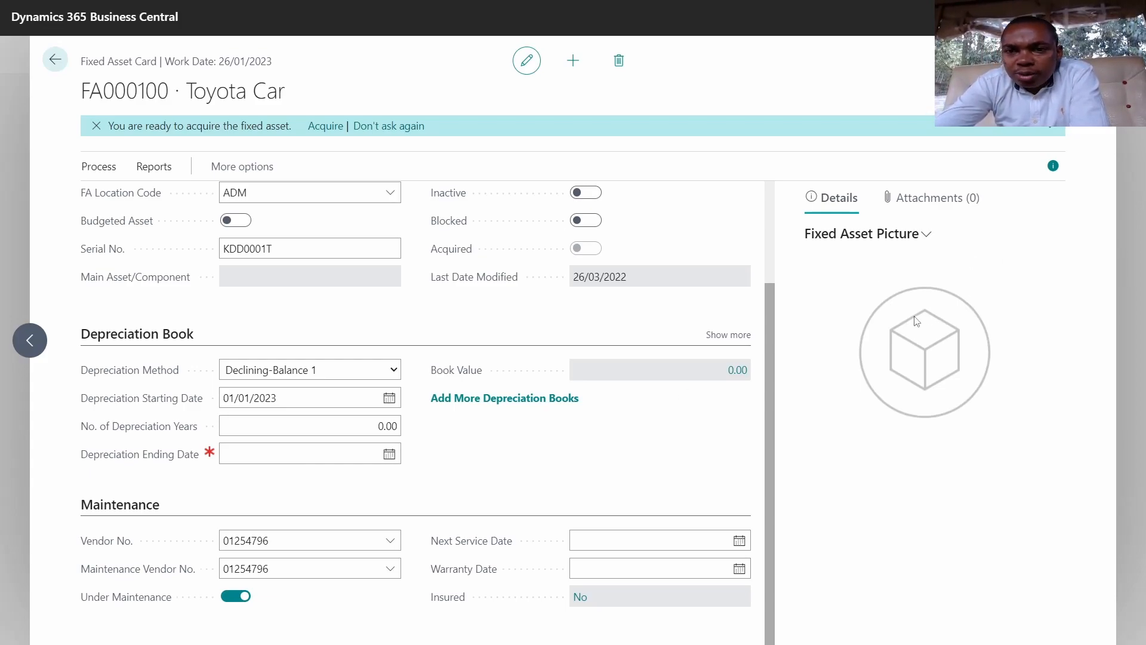
- Try to add a fixed asset picture, first by importing a file and also by taking one with the camera
click(927, 235)
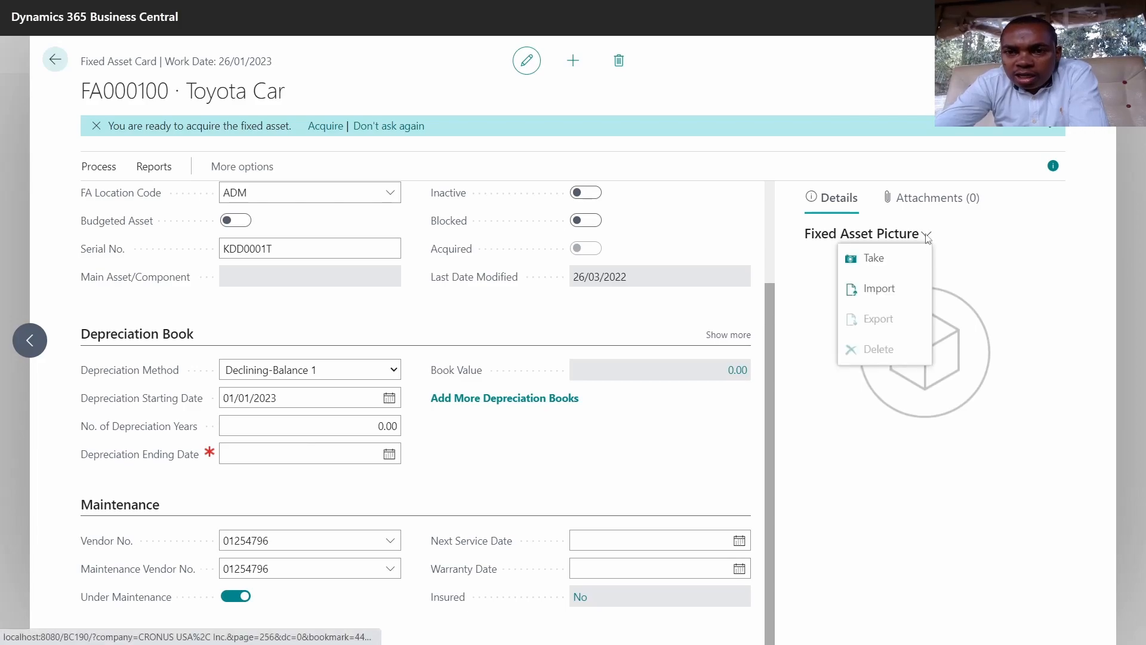
click(913, 289)
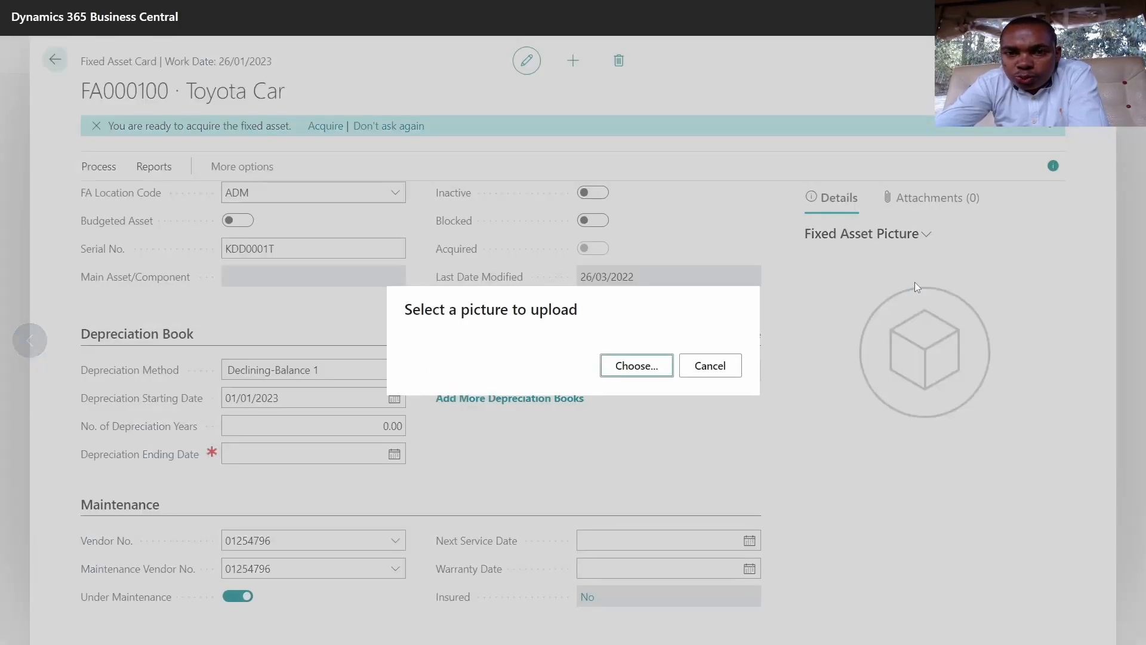
click(730, 370)
click(888, 243)
click(875, 260)
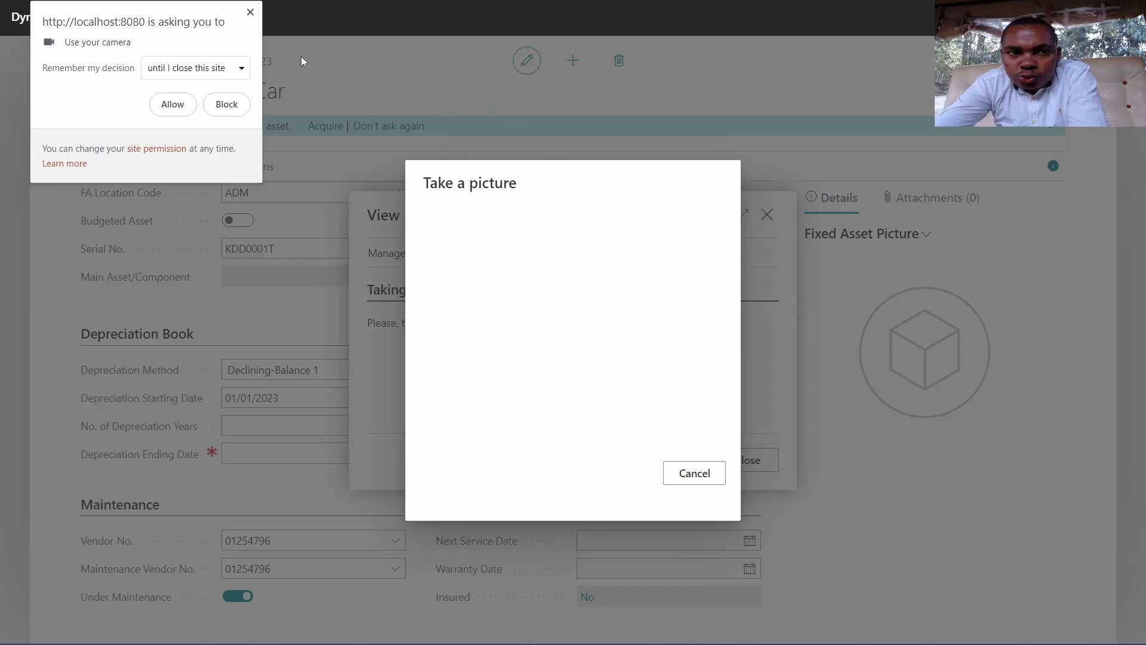
click(250, 11)
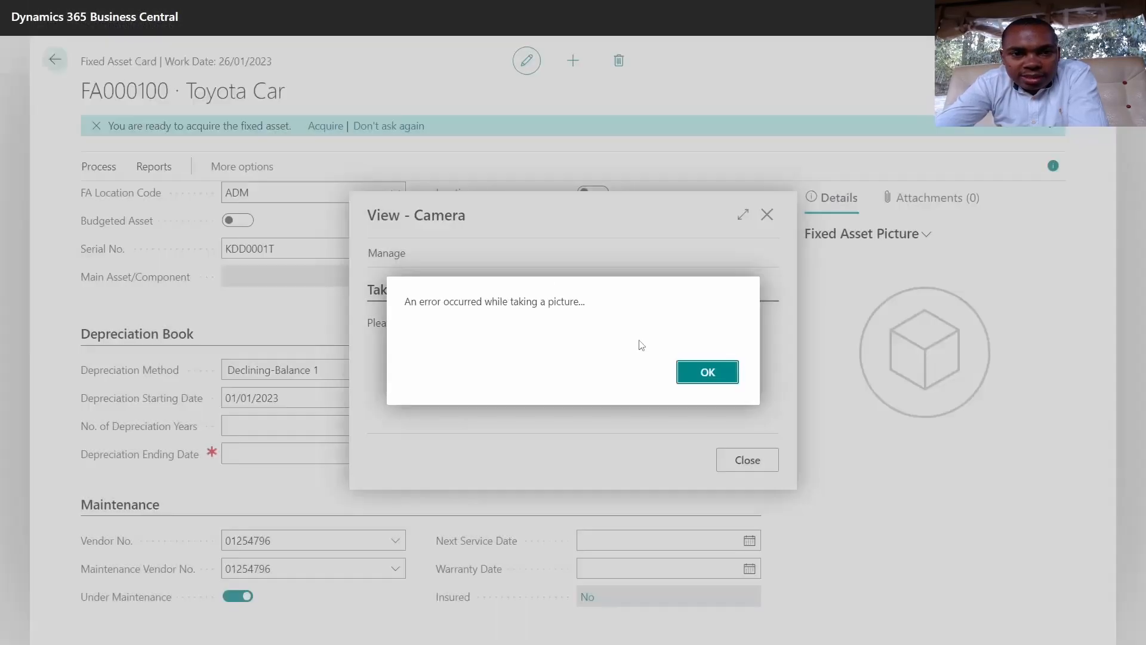
click(717, 380)
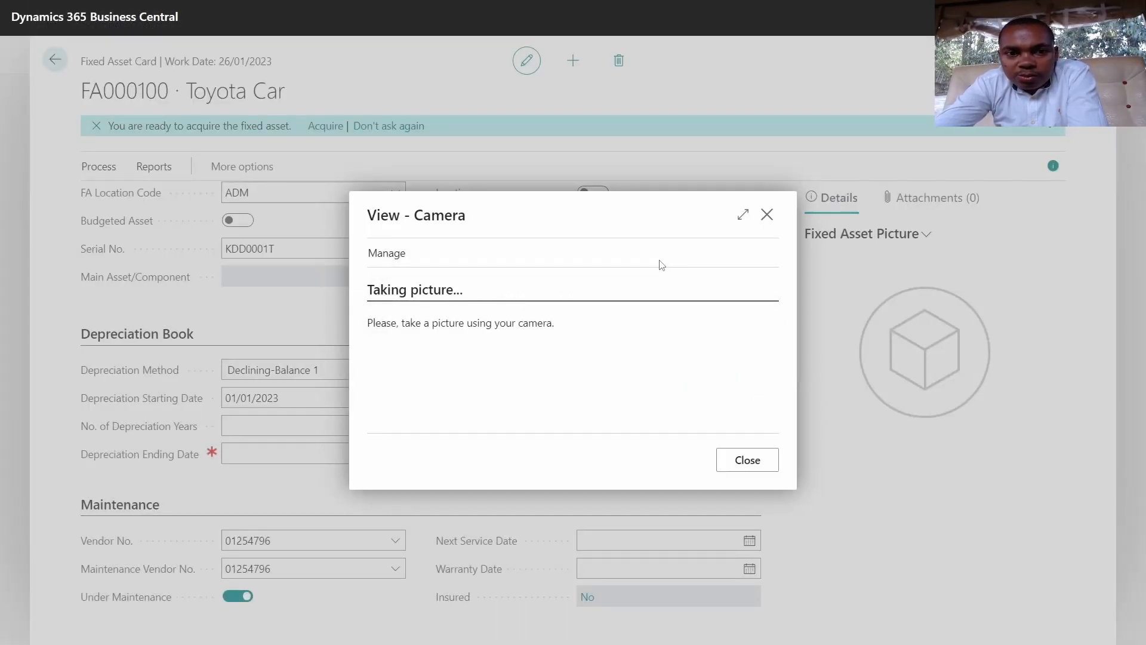
click(766, 214)
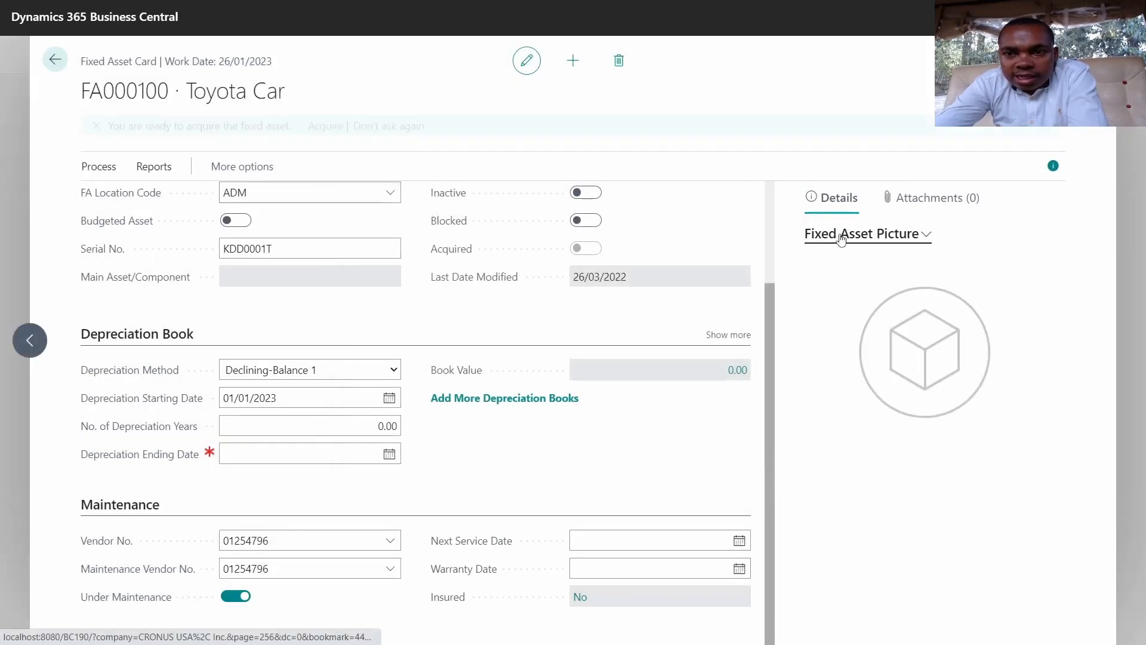
- View the Toyota Car's attachments and notes, opening and closing the form for a new note without entering text
click(918, 204)
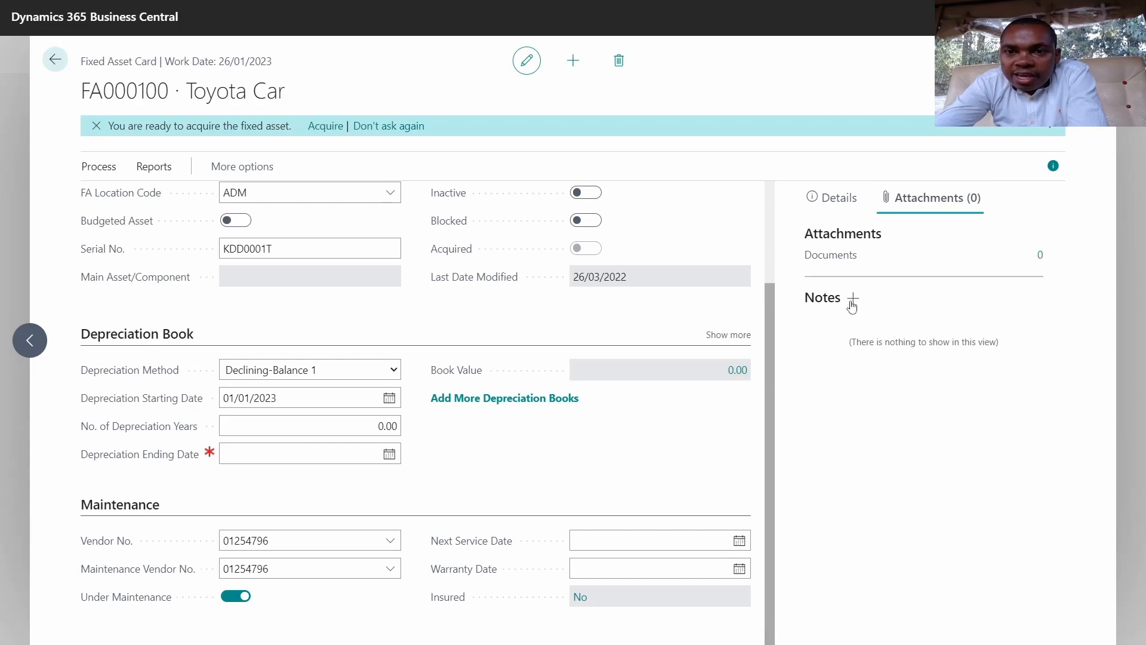
click(852, 298)
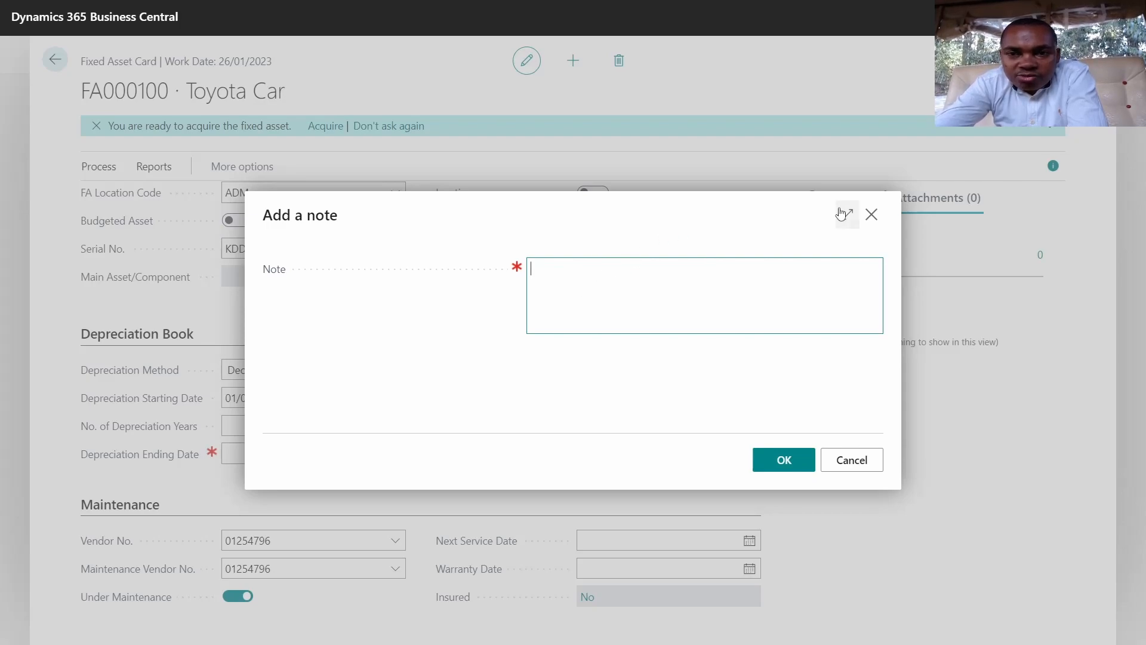
click(871, 214)
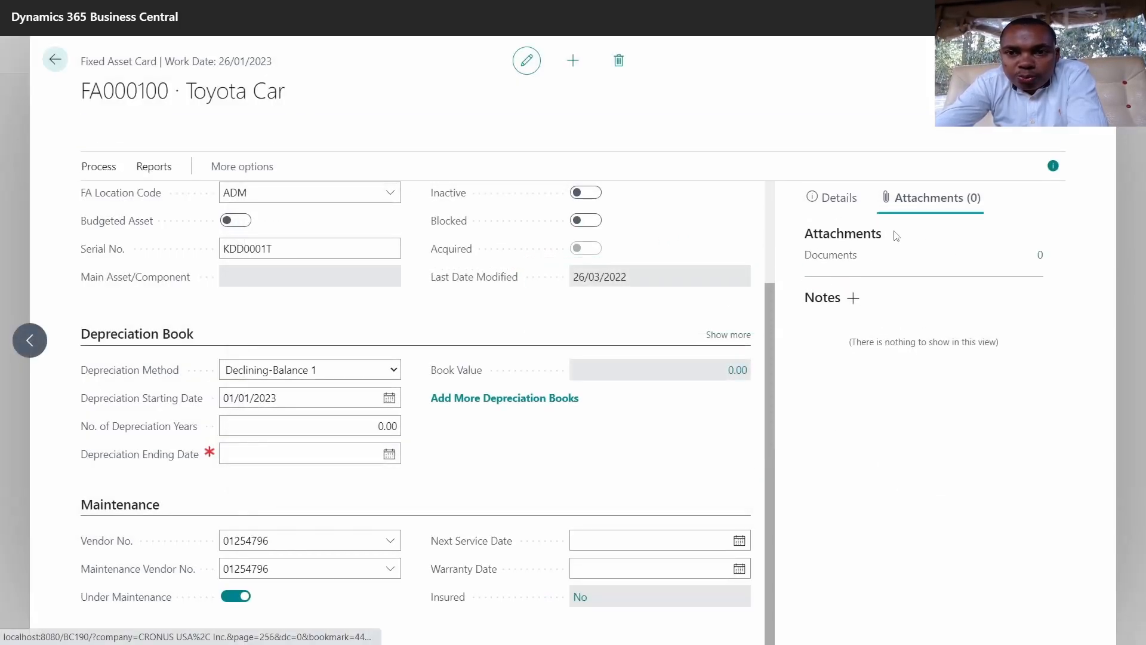
- Hide the card's Details and Attachments pane and review the General, Depreciation Book and Maintenance sections
click(1053, 166)
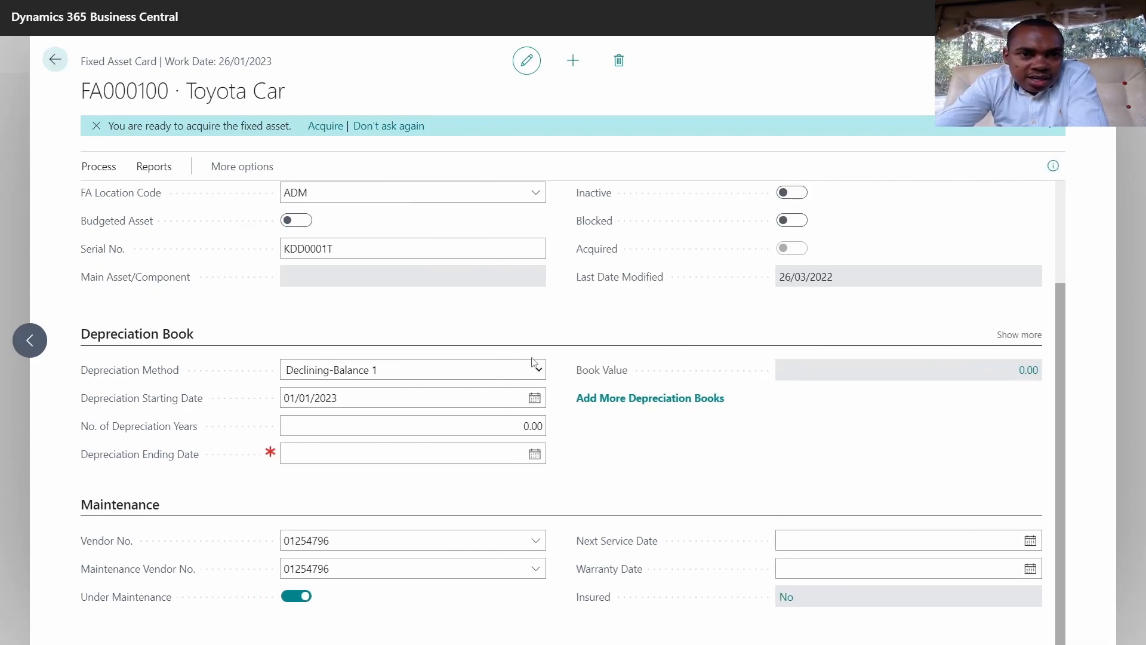
scroll(534, 362, up, 3)
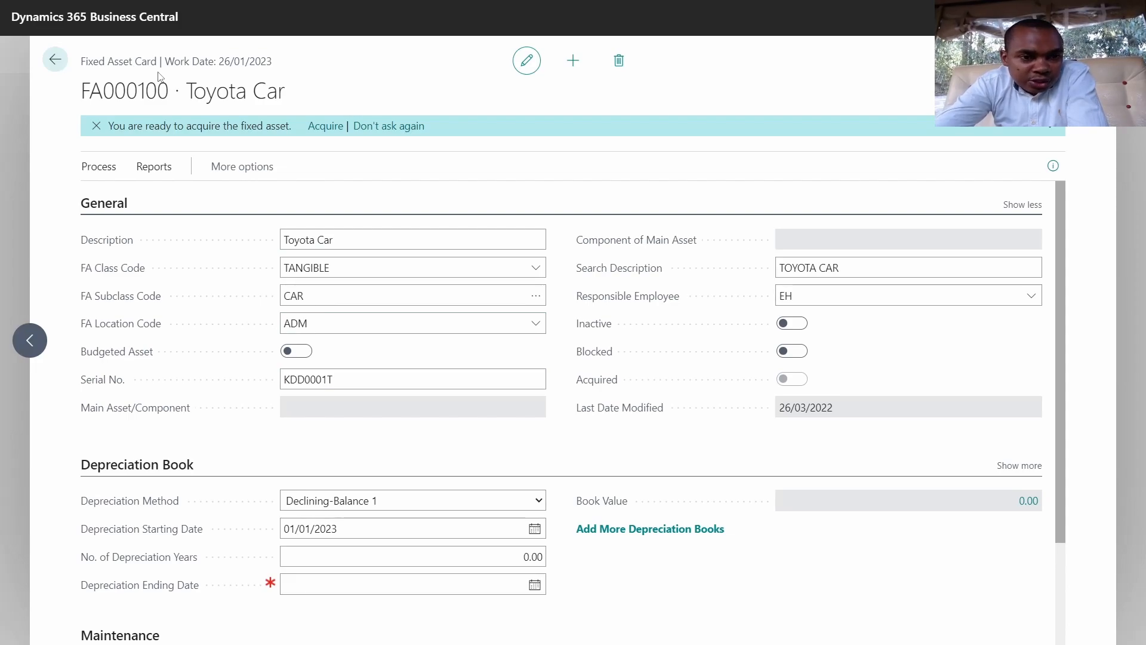
scroll(436, 272, down, 3)
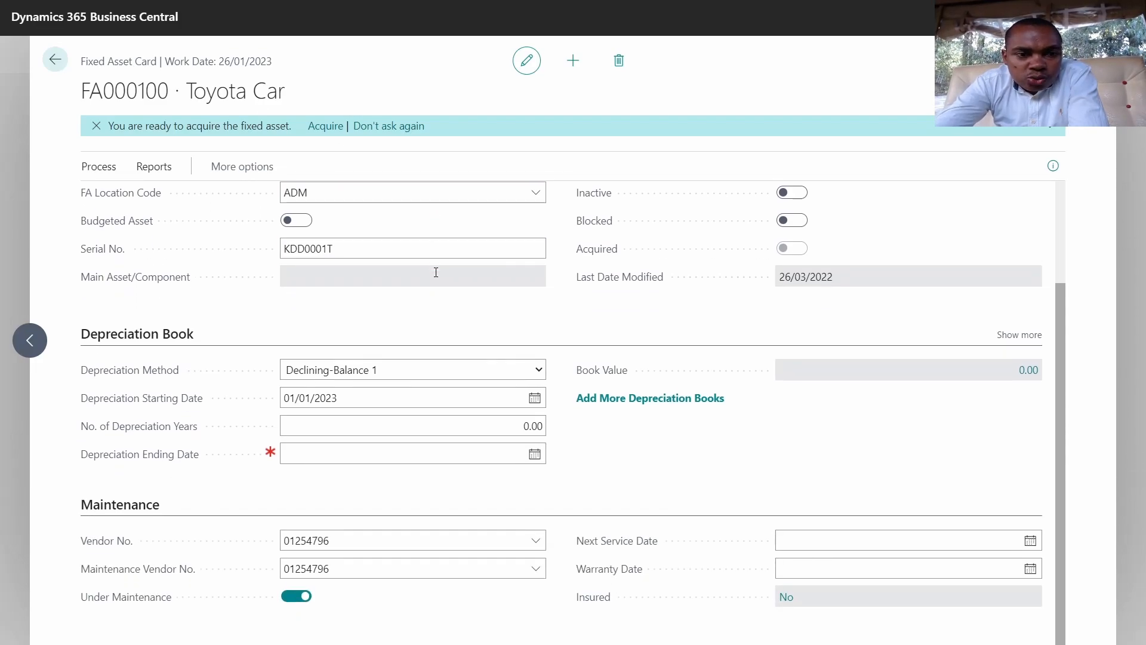
scroll(436, 273, up, 3)
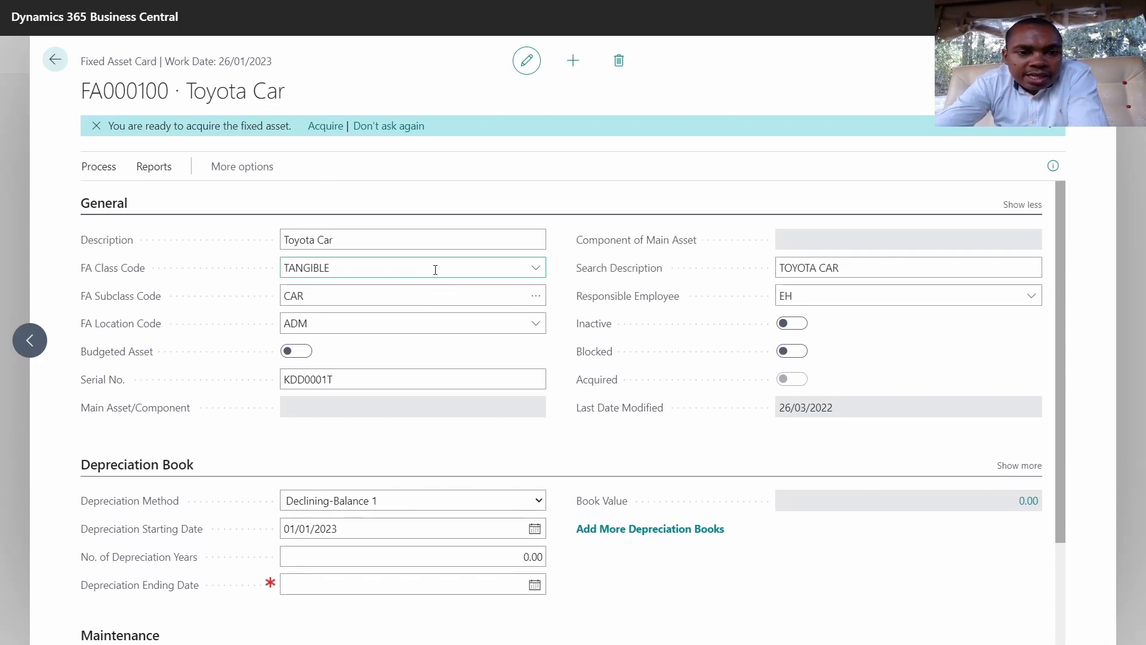
- Return to the Fixed Assets list, search it for "TOYO" to check the new asset, and clear the search
click(54, 58)
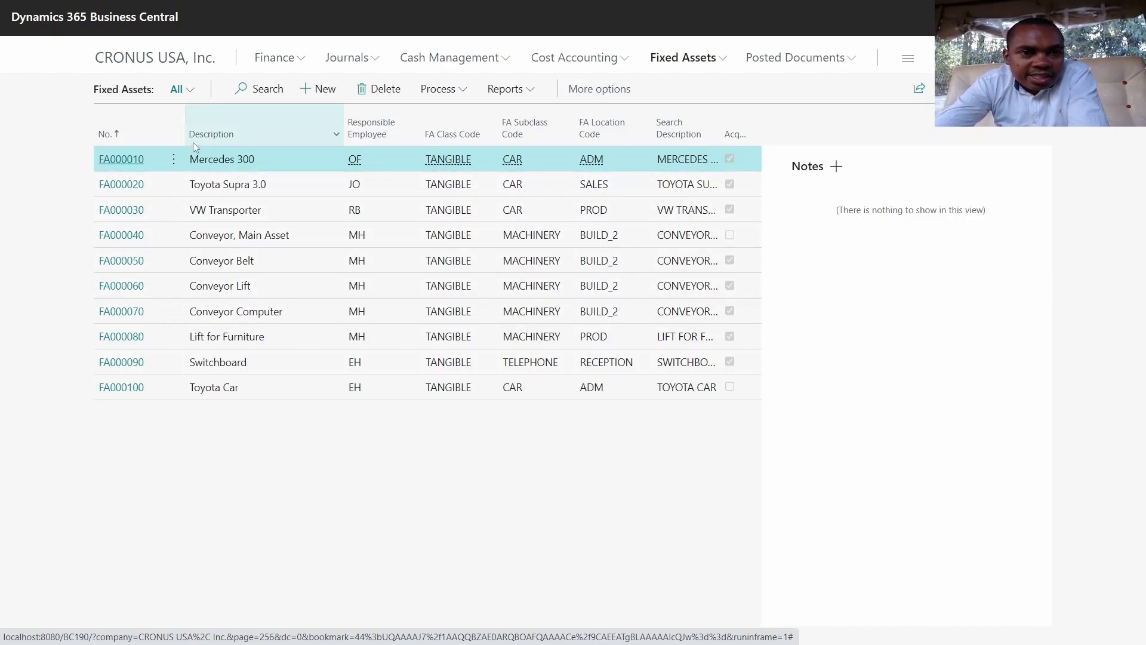
click(257, 89)
text(TOTO)
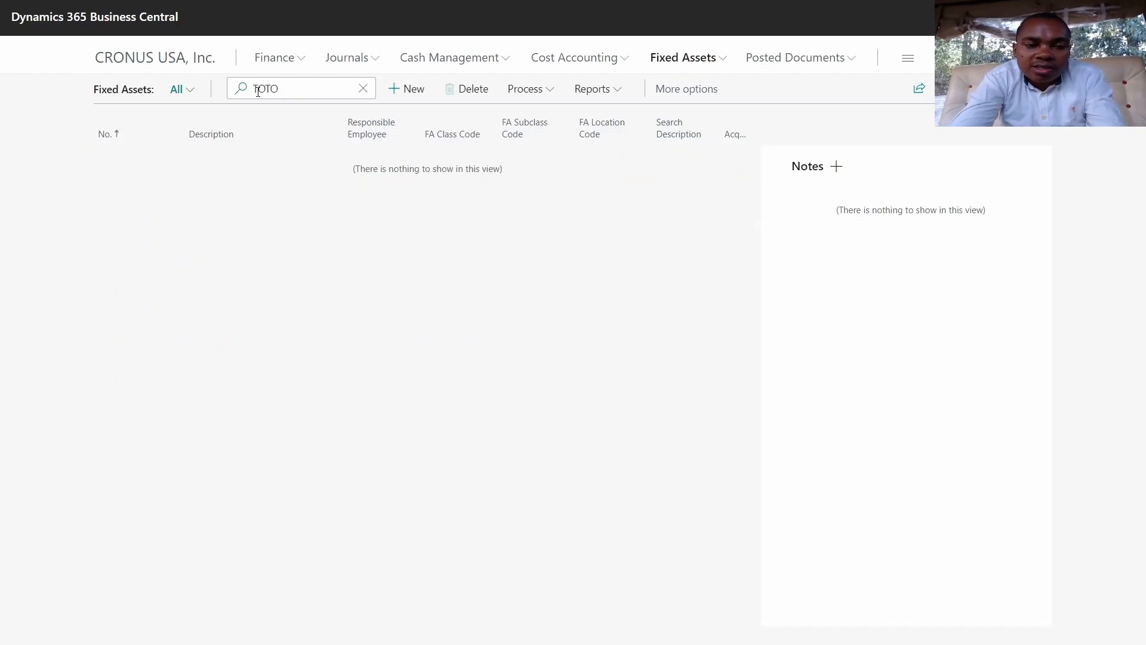
key(BackSpace)
key(BackSpace)
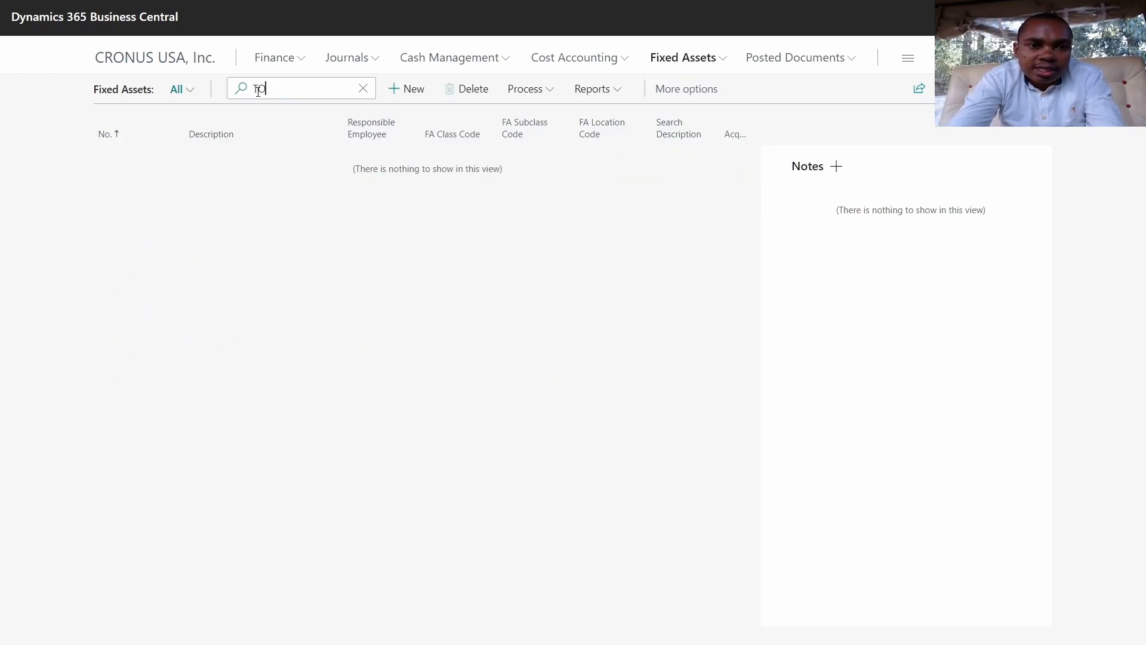
text(YO)
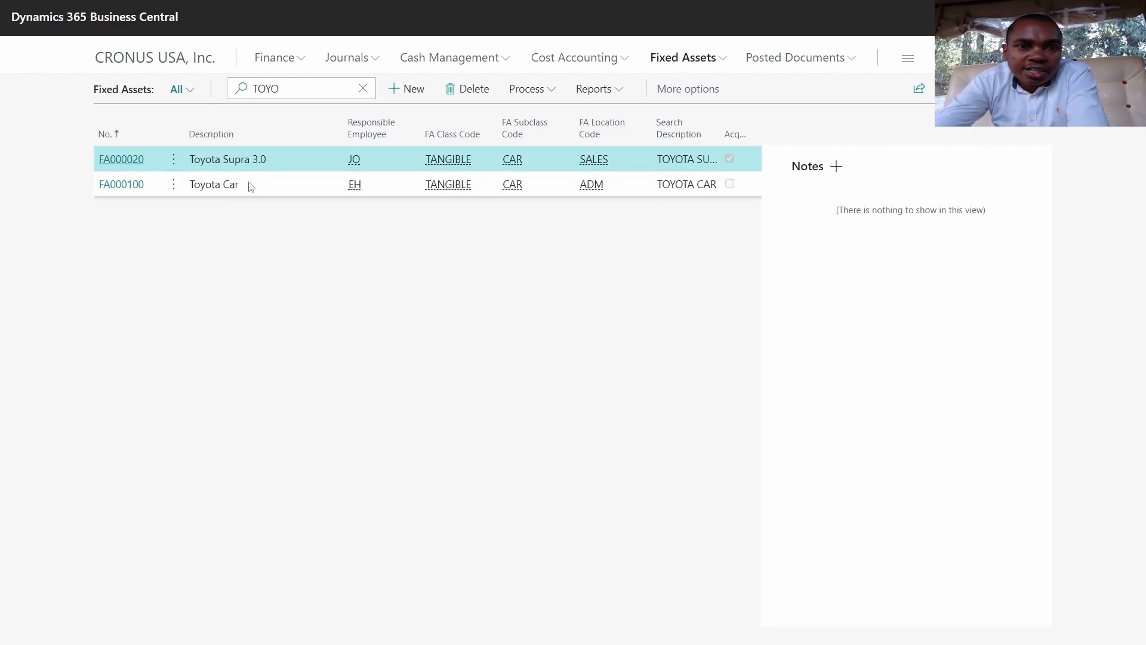
click(362, 89)
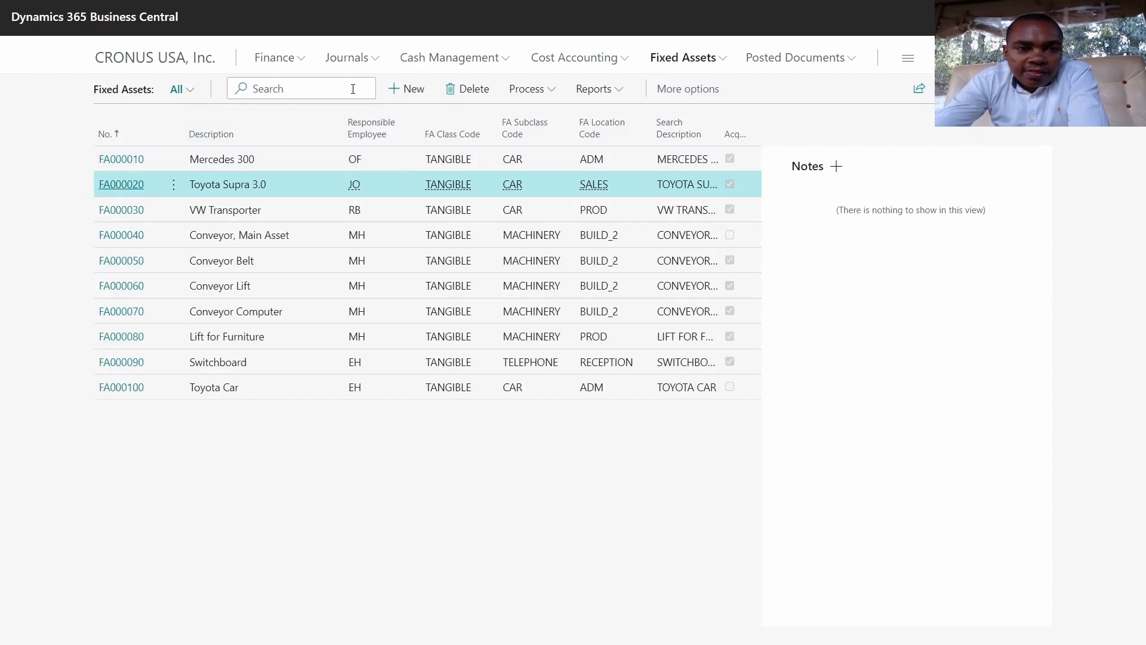
- Check the reports offered for fixed assets and show the additional actions of the Fixed Assets list
click(533, 93)
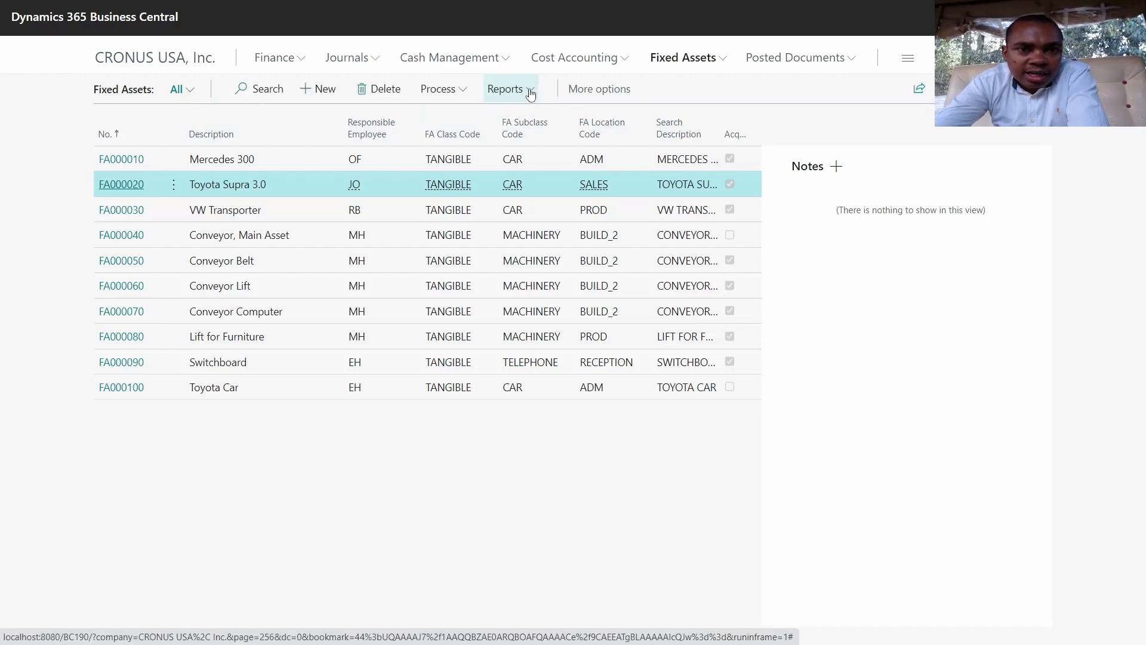
click(530, 94)
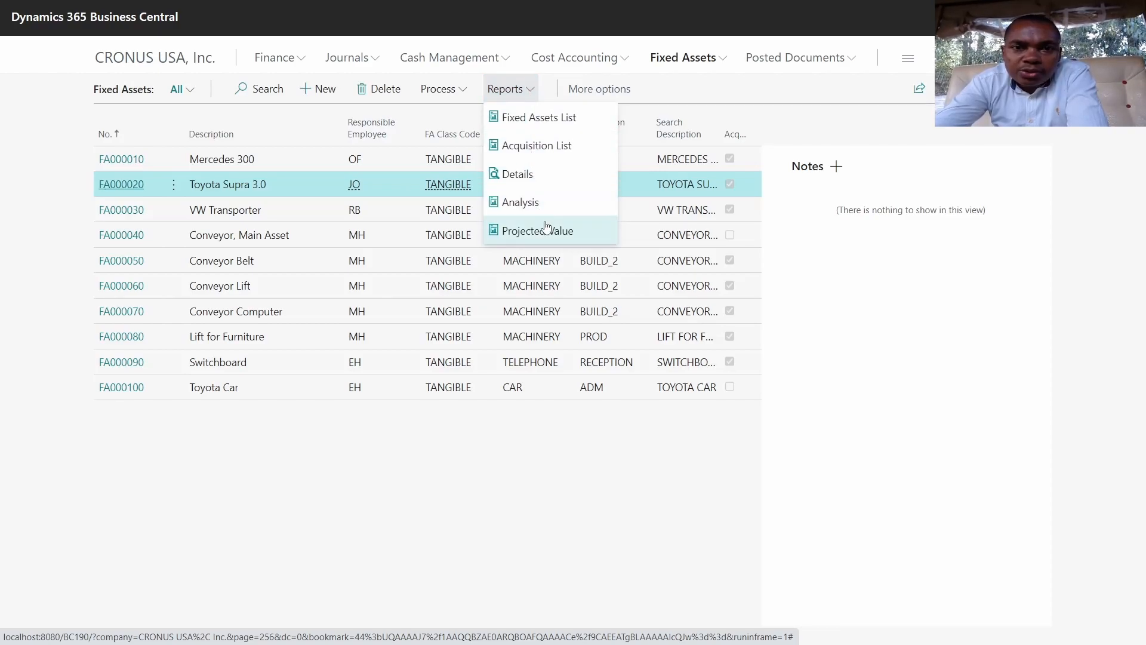
click(643, 97)
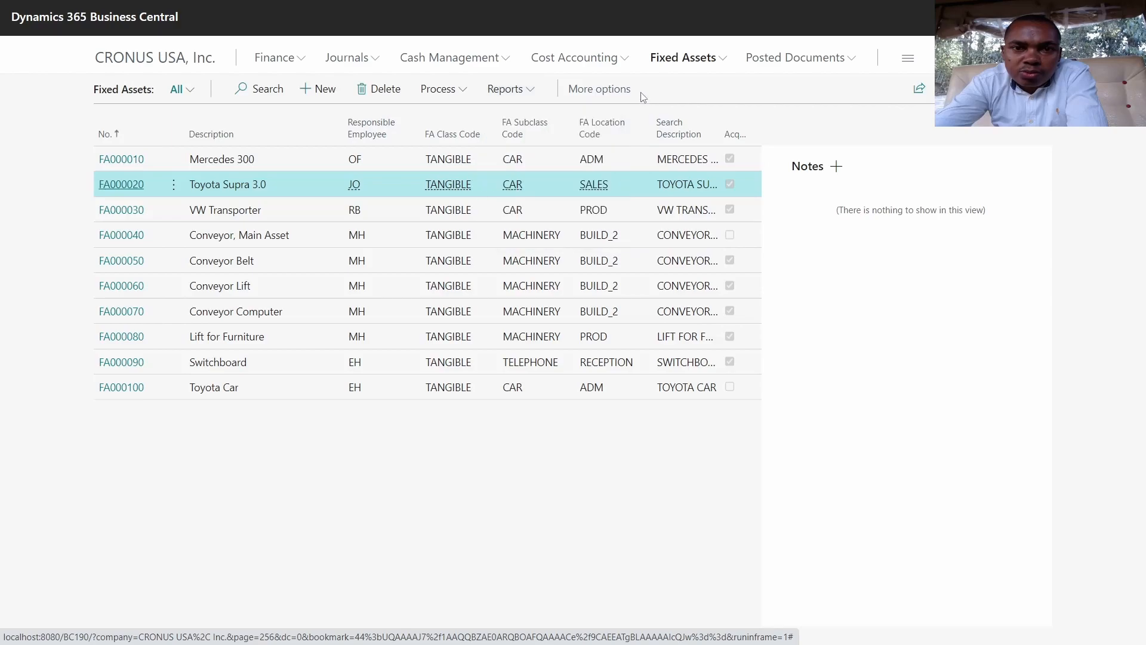
click(596, 89)
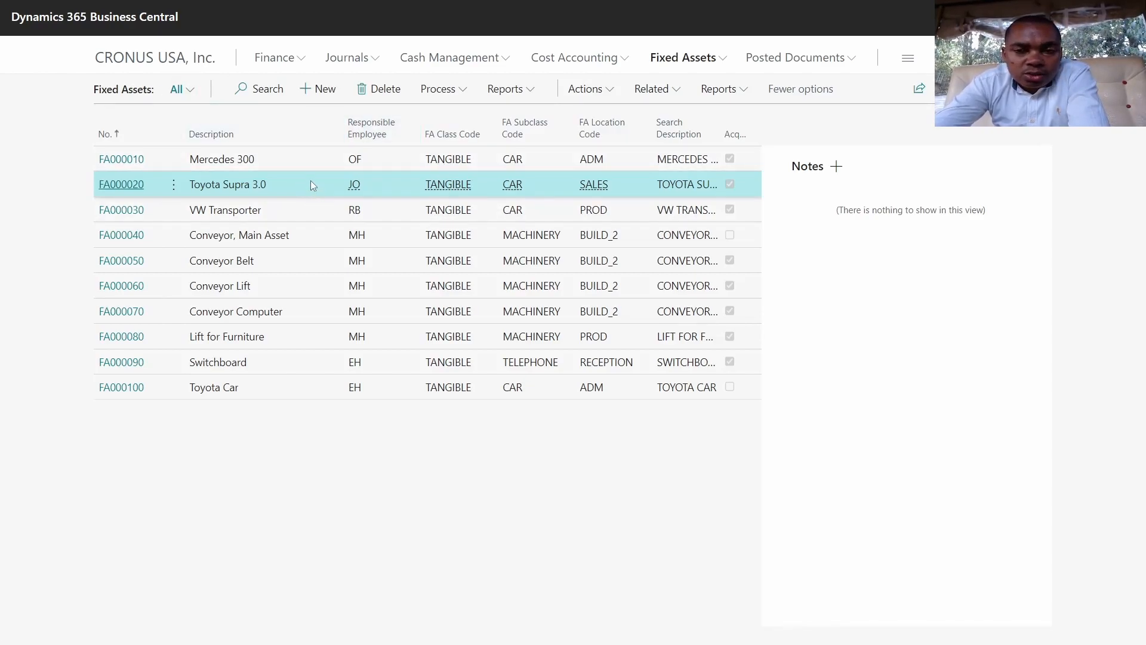
- Return to the CRONUS USA, Inc. home page
click(183, 62)
click(219, 64)
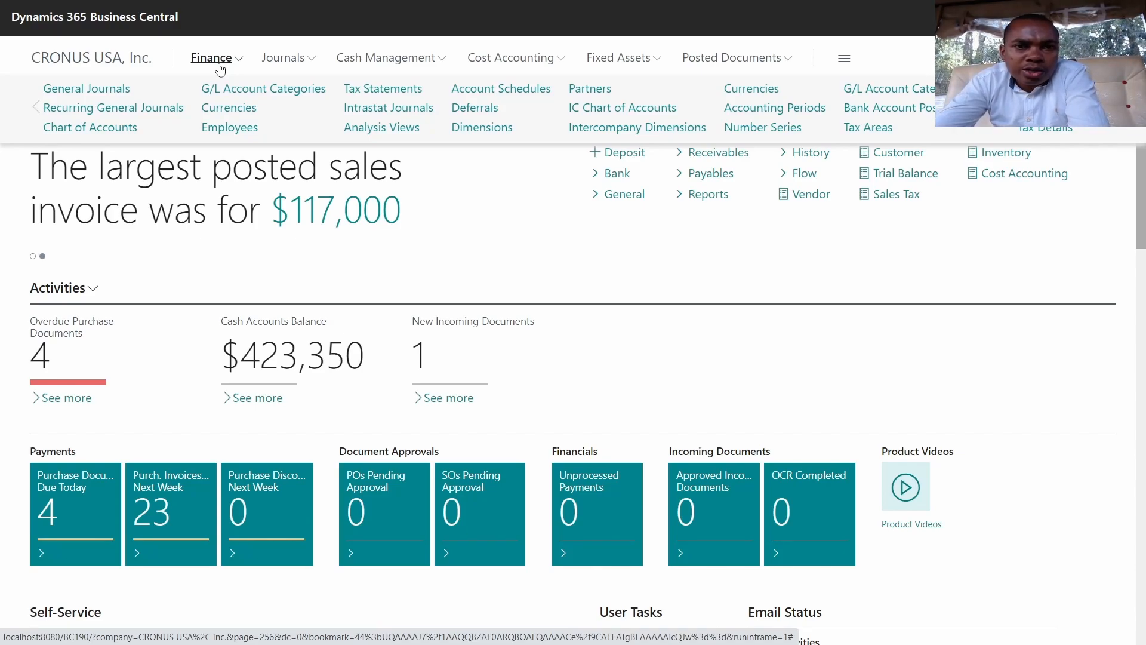
click(145, 68)
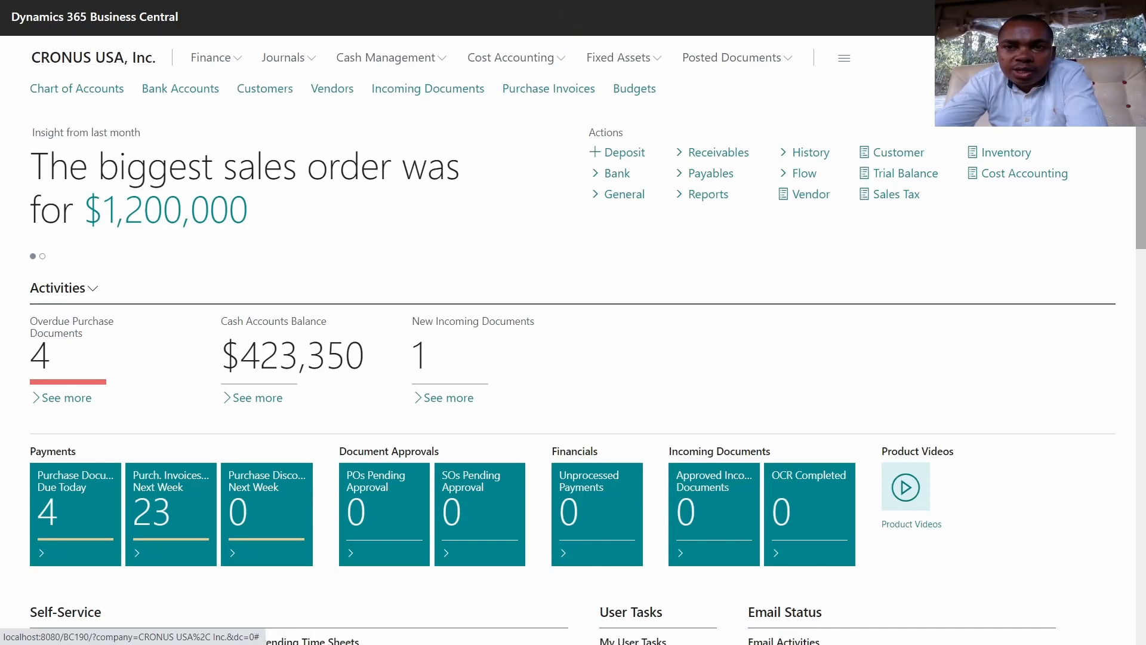
- Search the application's pages for "ITEM" and open the Items list
key(alt+q)
text(I)
key(Menu)
text(eM)
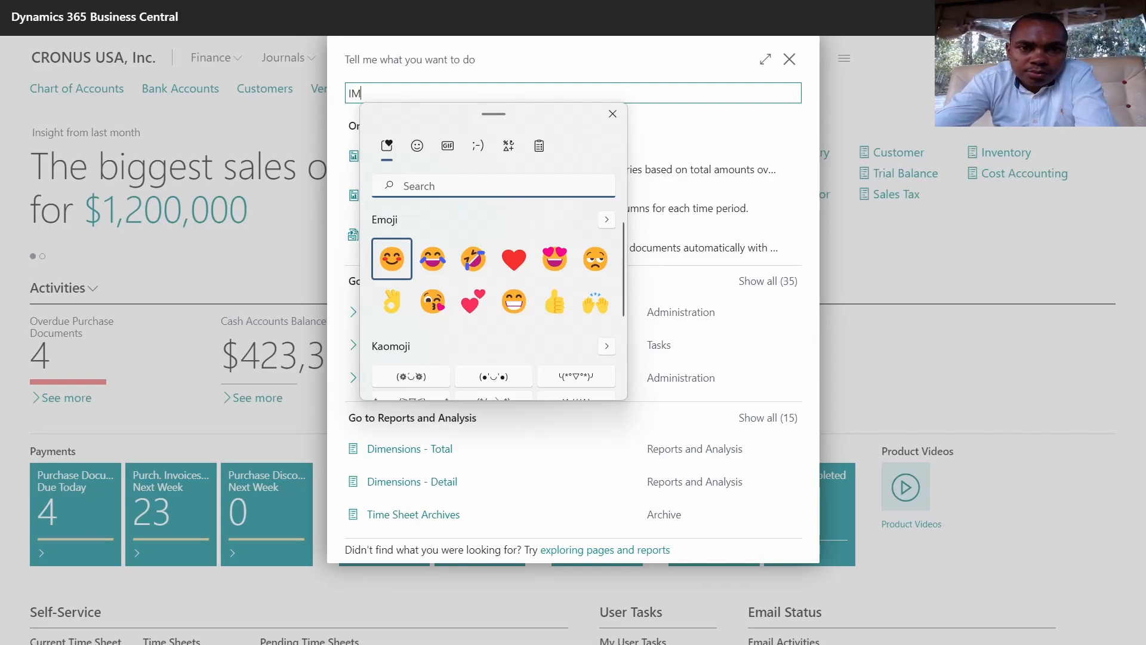
click(613, 114)
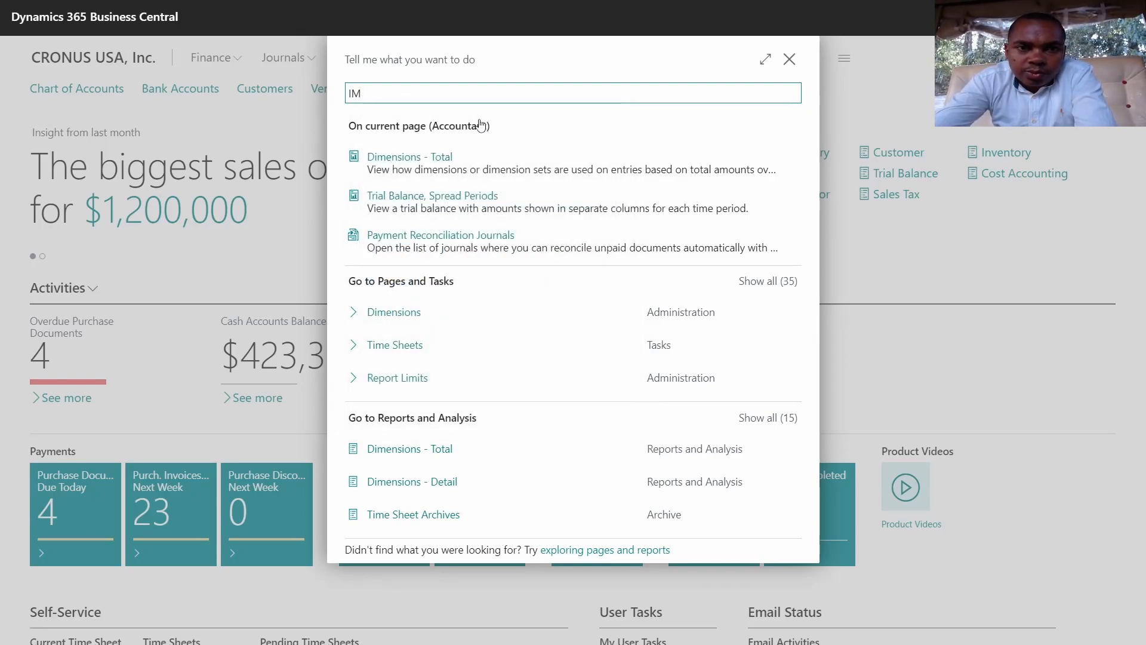
key(BackSpace)
key(BackSpace)
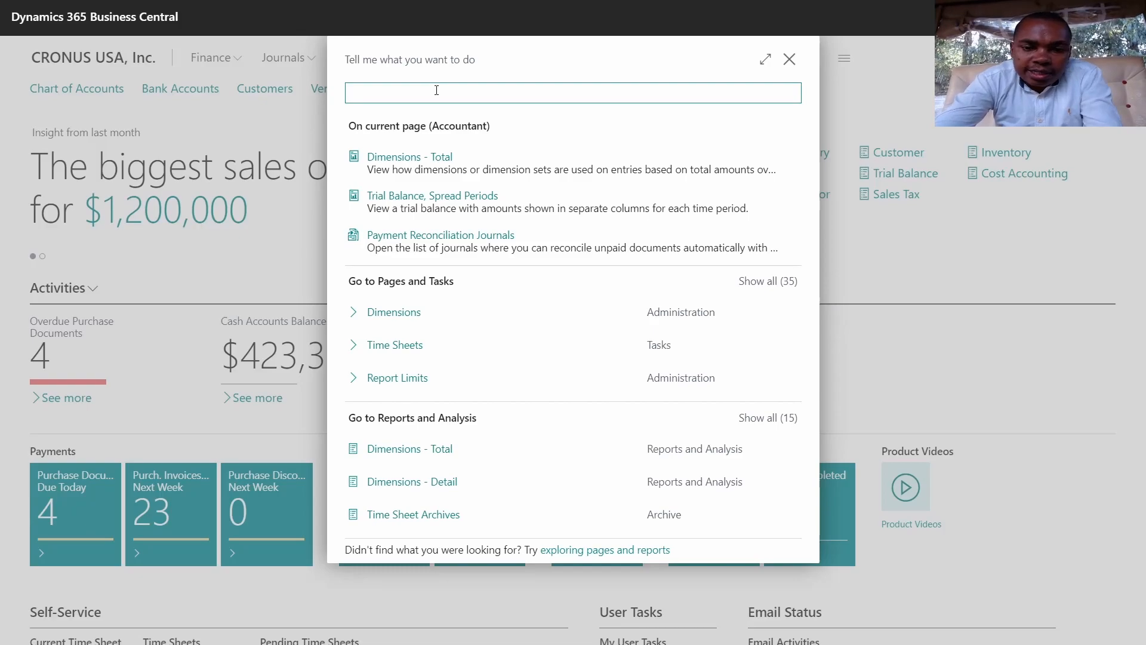
text(ITEM)
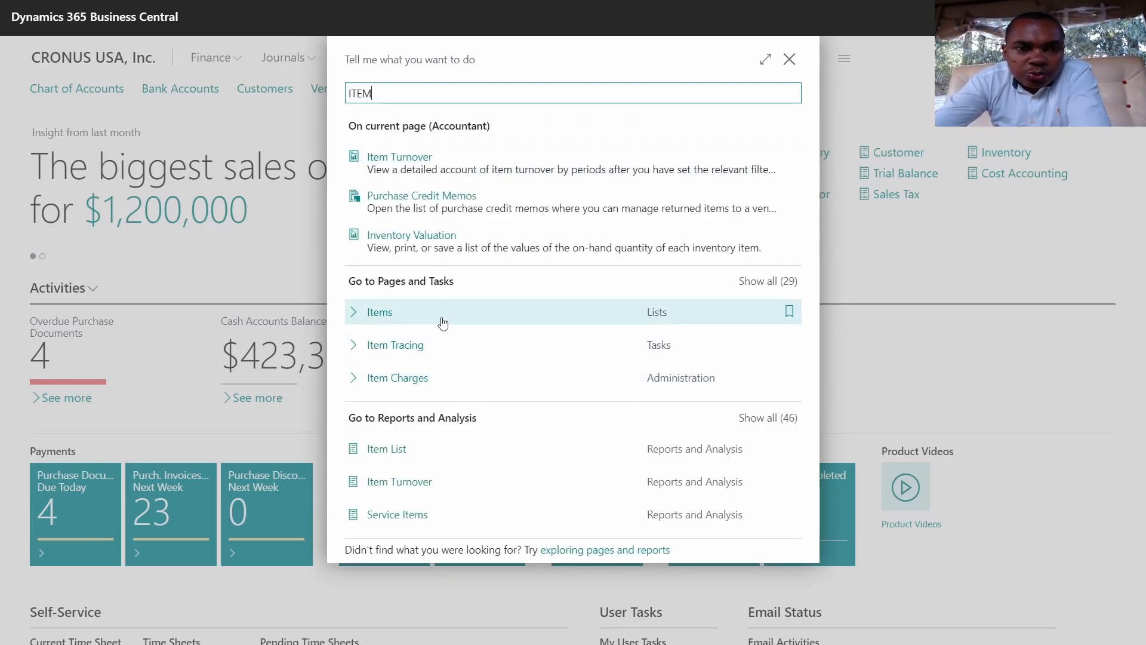
click(440, 317)
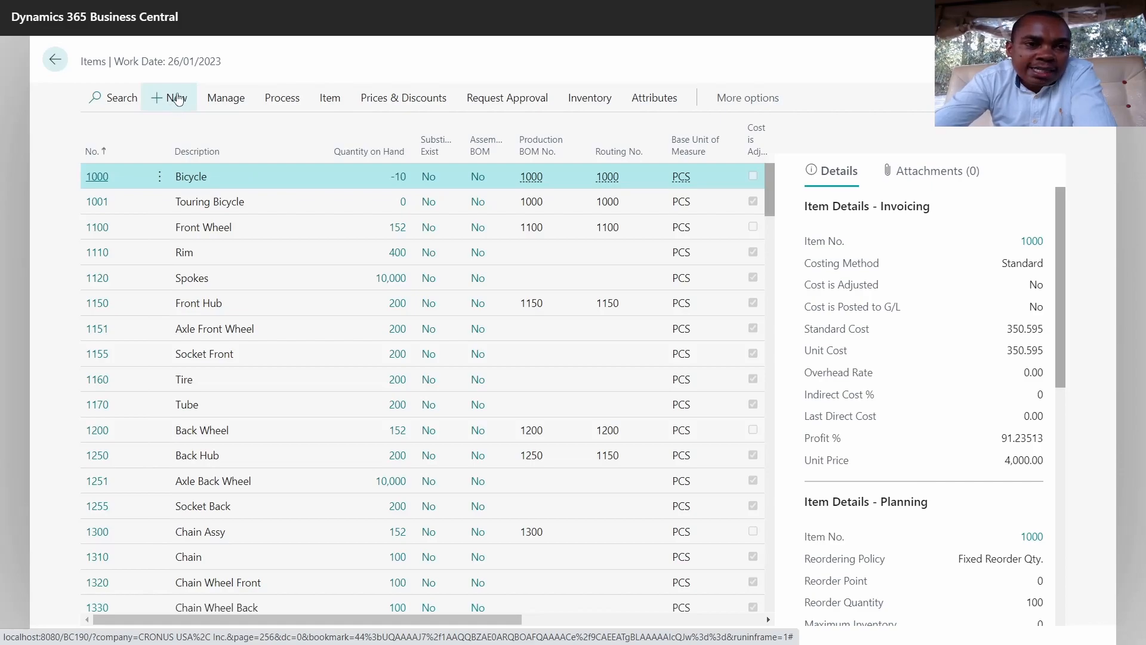
- Create a new item from the ITEM template and enter NoteBook A5 as its description
click(178, 100)
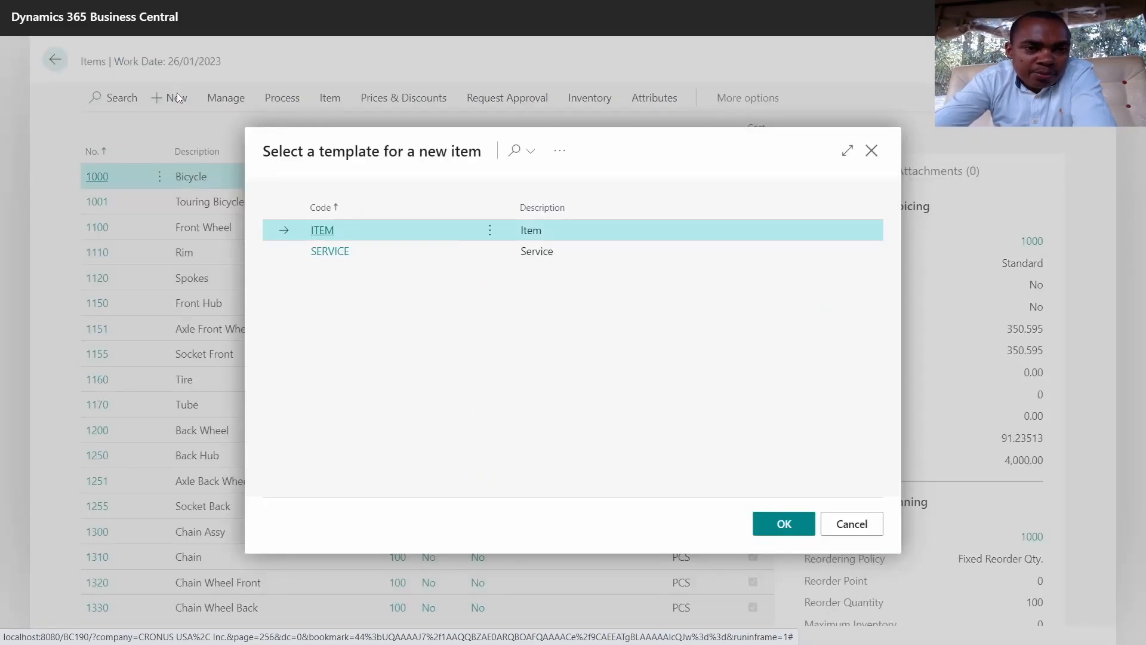
click(323, 232)
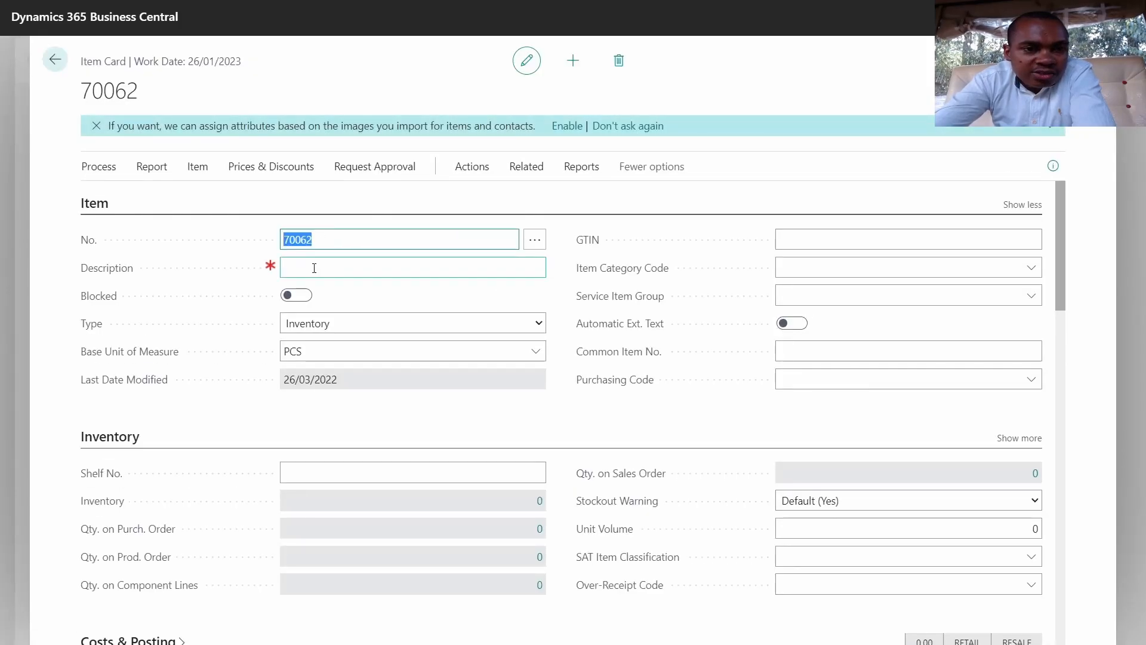
click(314, 269)
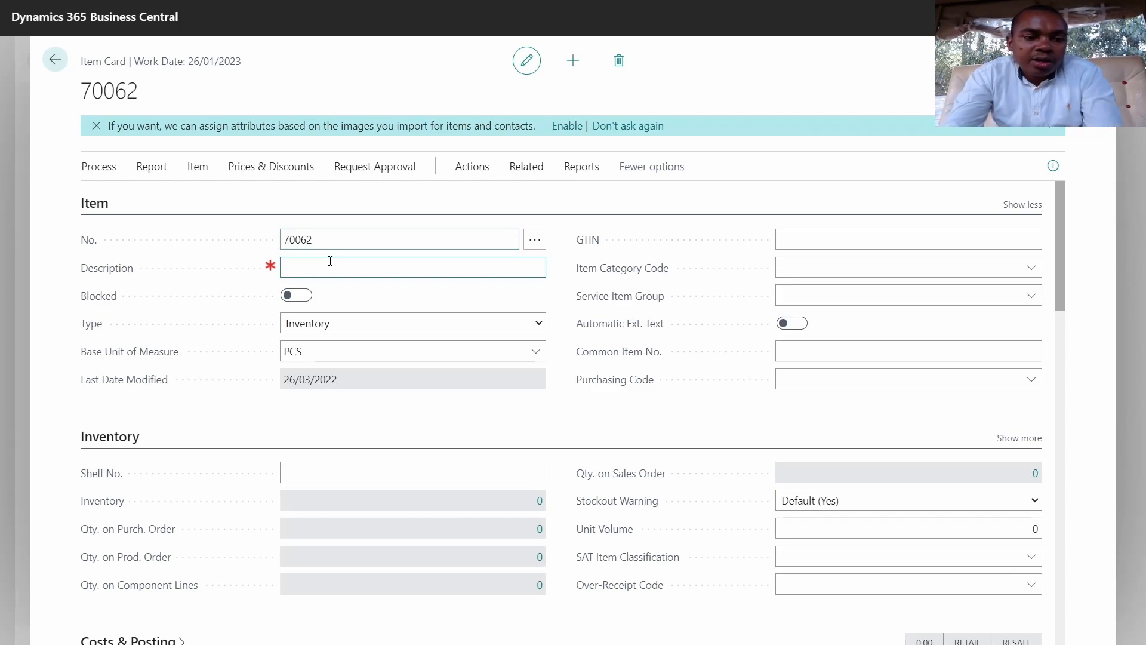
text(nOTE)
key(BackSpace)
key(BackSpace)
key(BackSpace)
key(BackSpace)
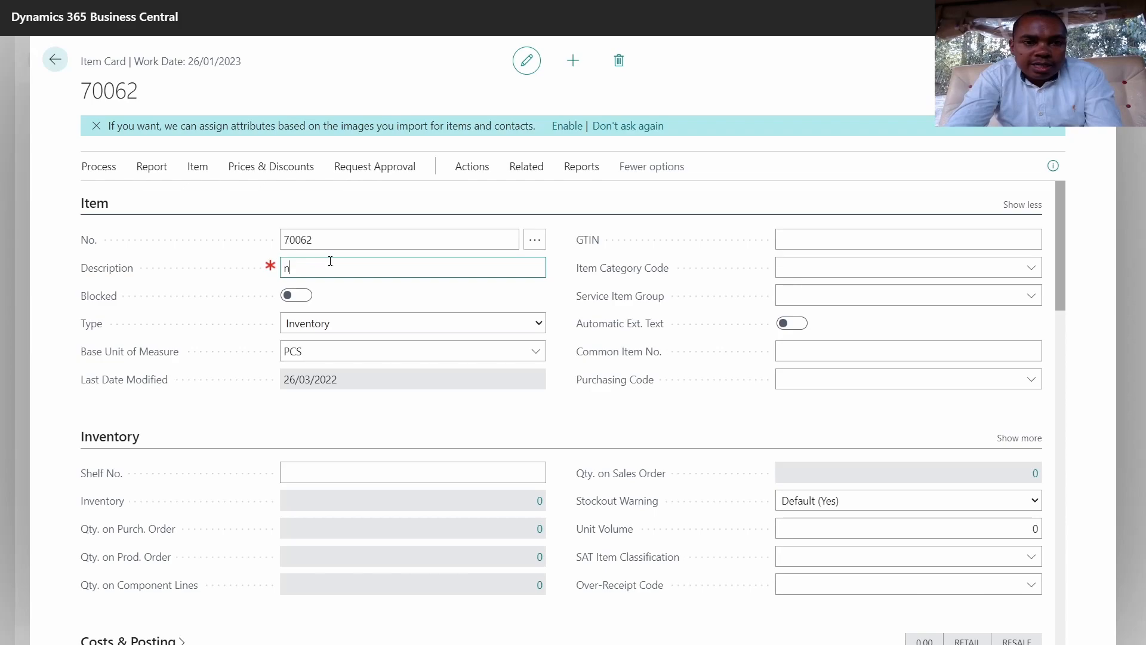
text(Notre)
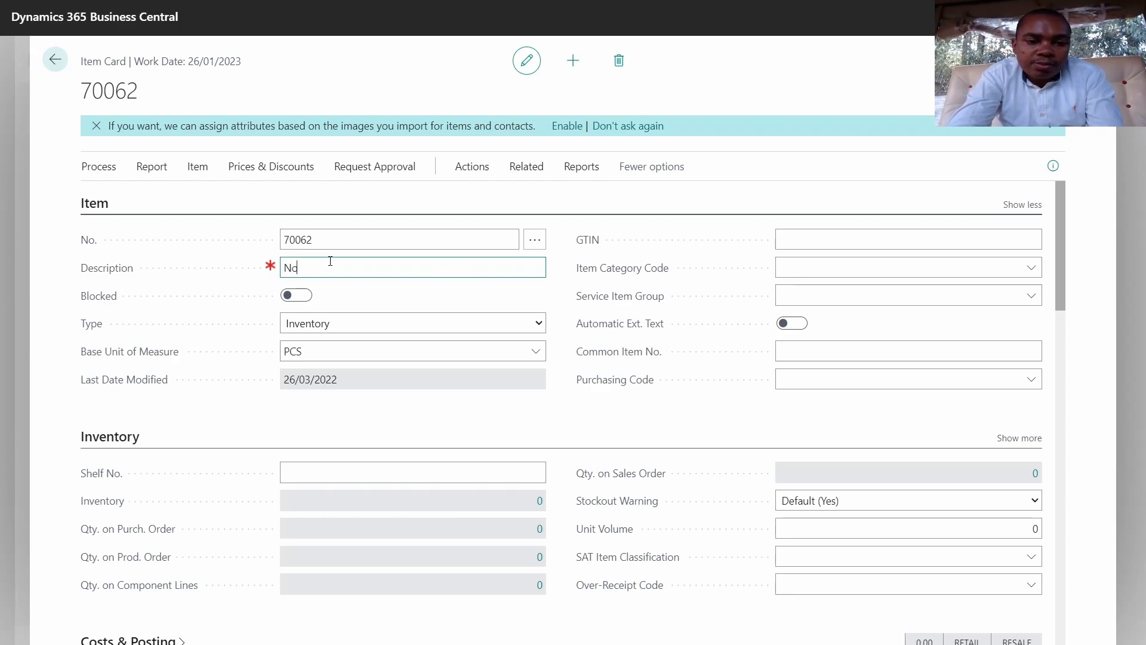
key(BackSpace)
key(BackSpace)
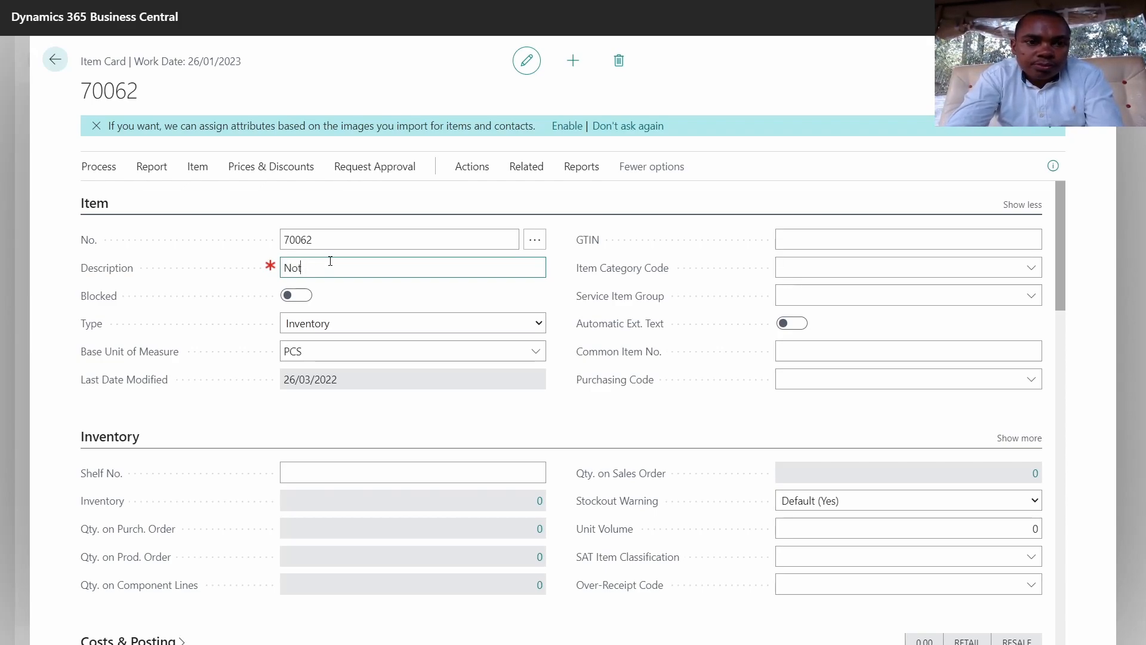
text(eBook)
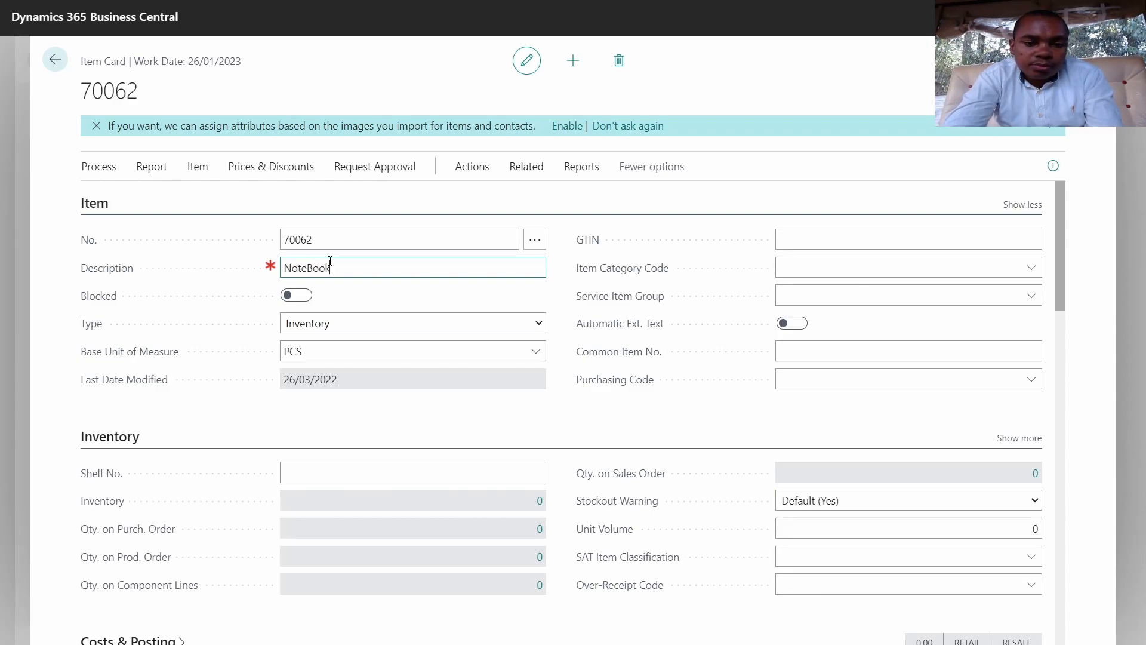
text( A%)
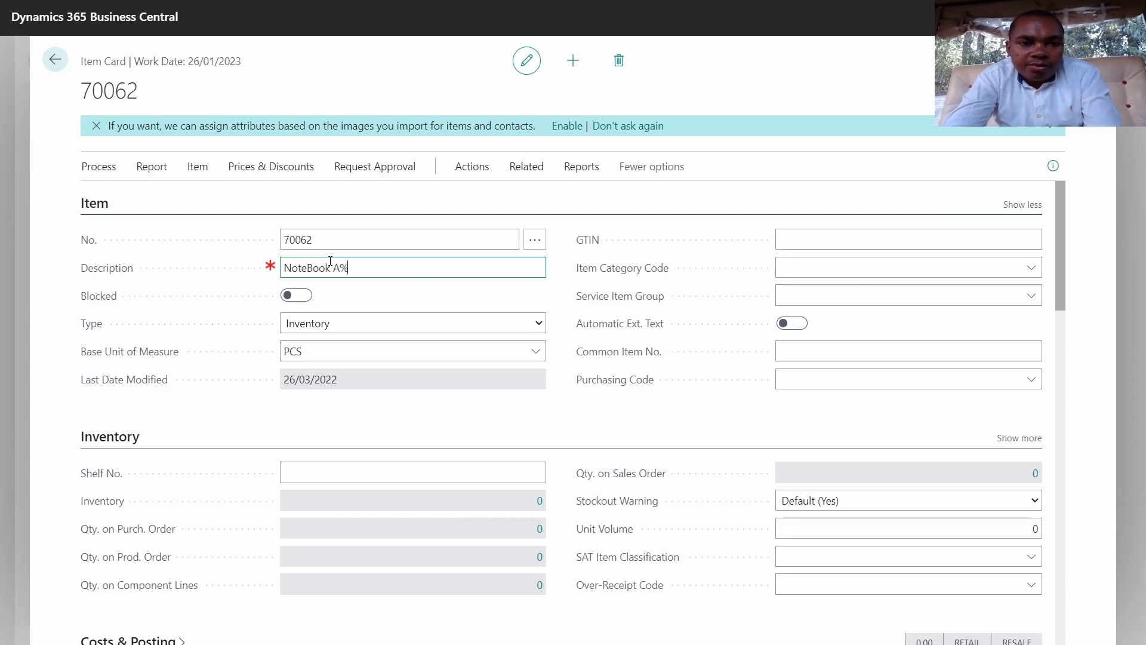
key(BackSpace)
text(5)
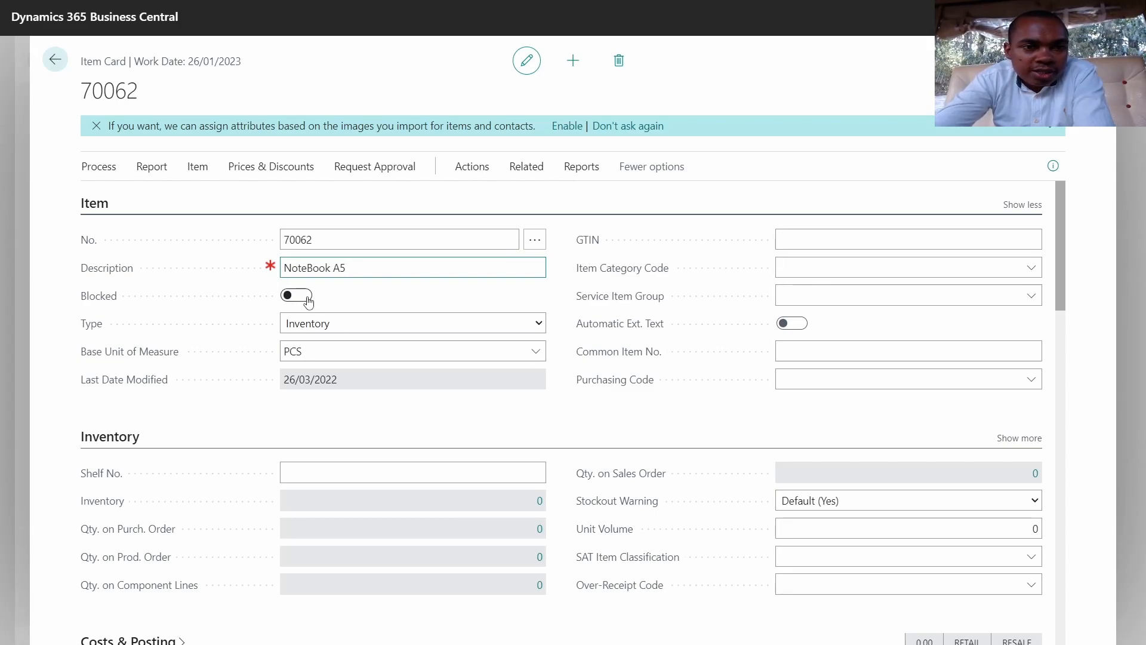
- Choose Inventory as the item's type and check the units offered for its base unit of measure
click(353, 323)
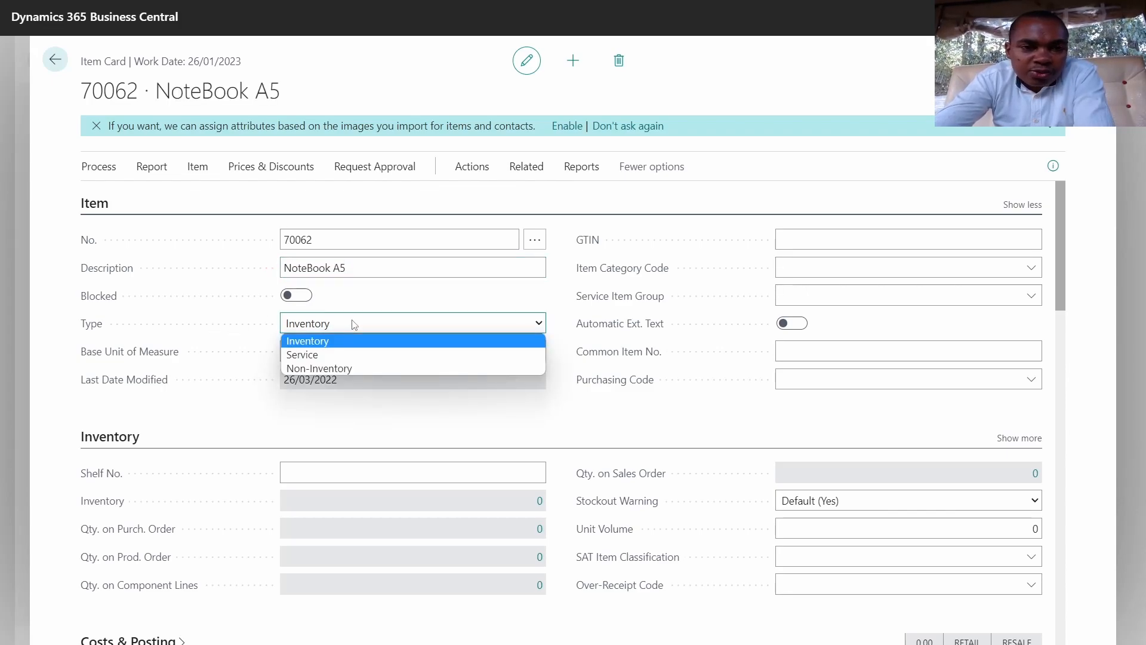
click(318, 345)
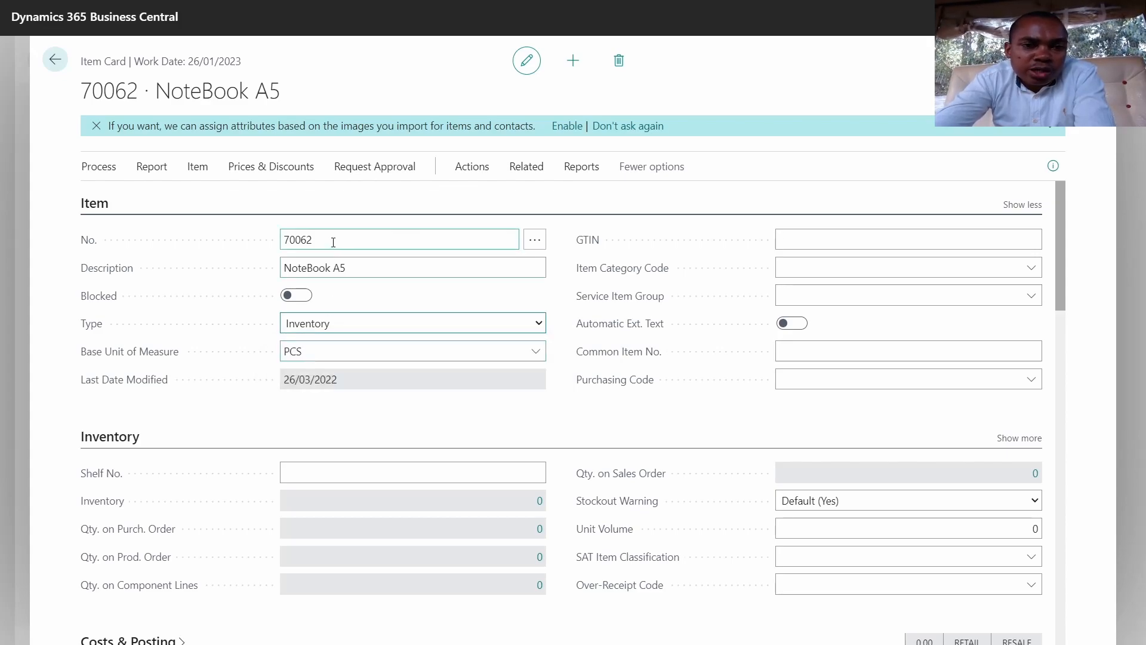
click(374, 273)
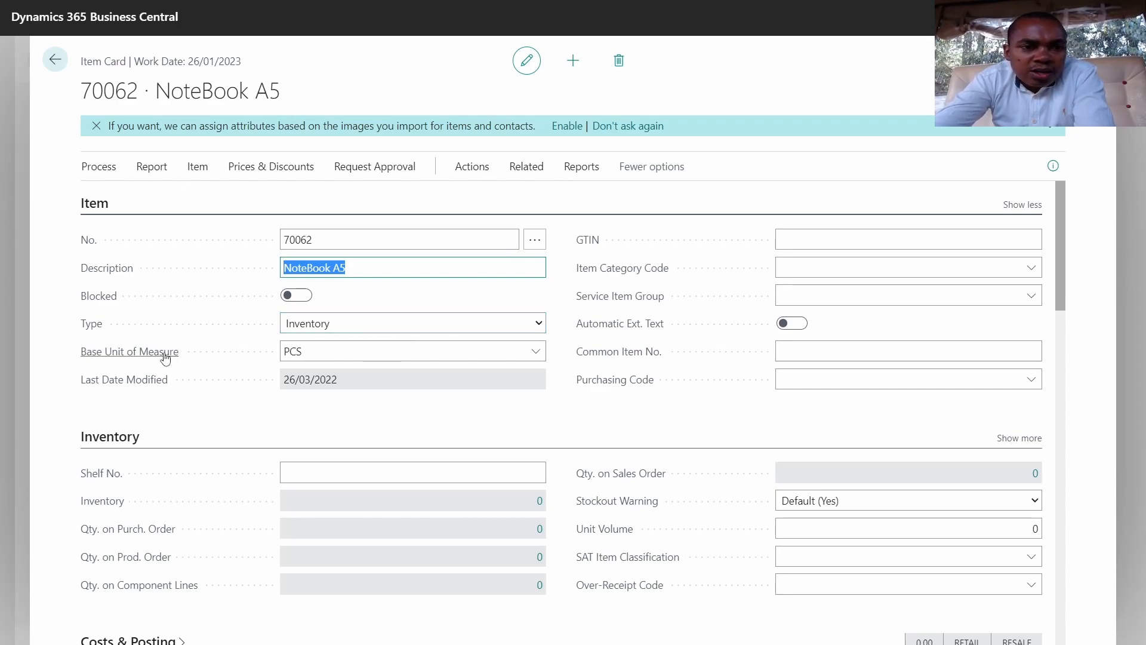
click(518, 363)
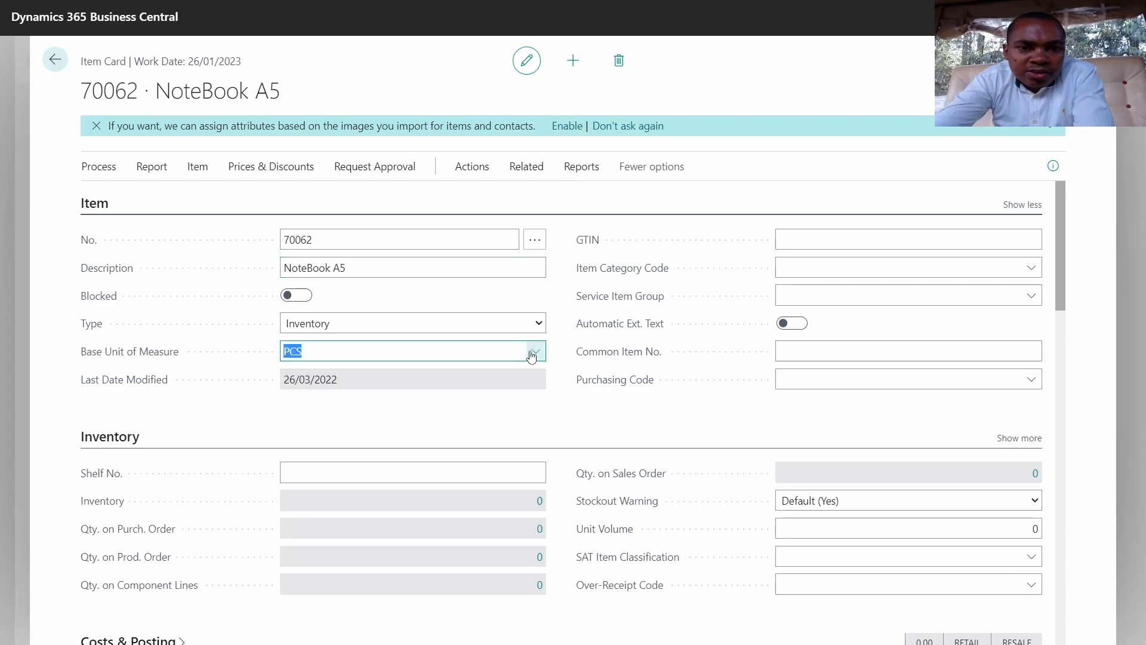
click(532, 353)
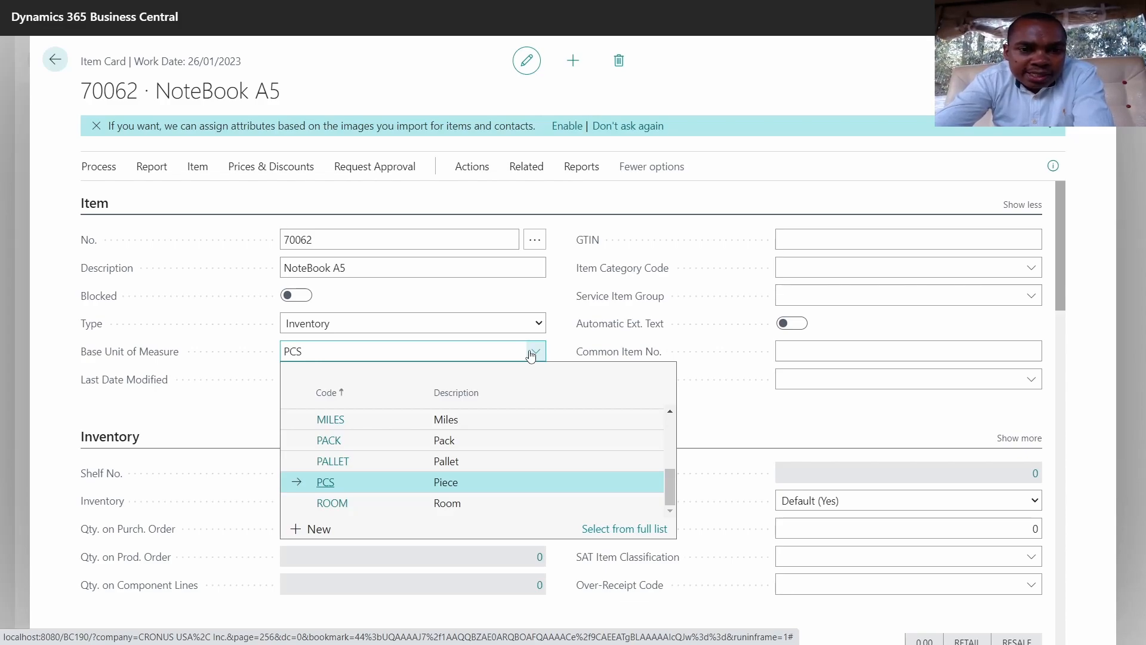
click(209, 422)
- Assign the item category code SUPPLIERS (Office Supplies) to the NoteBook A5 item
click(834, 237)
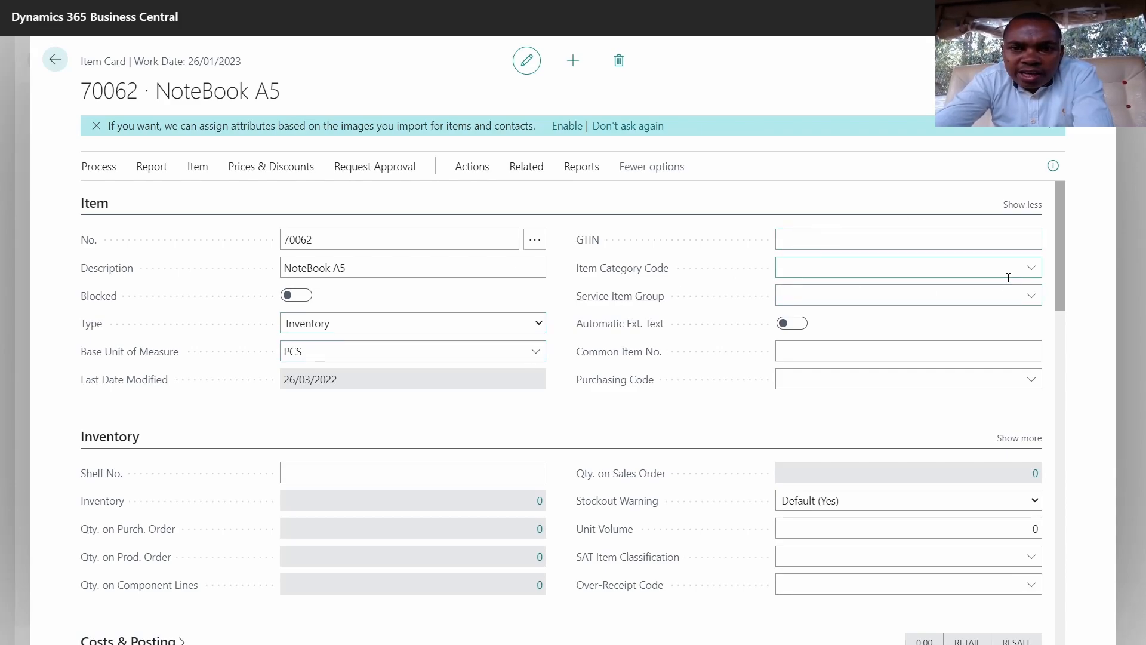
click(1028, 269)
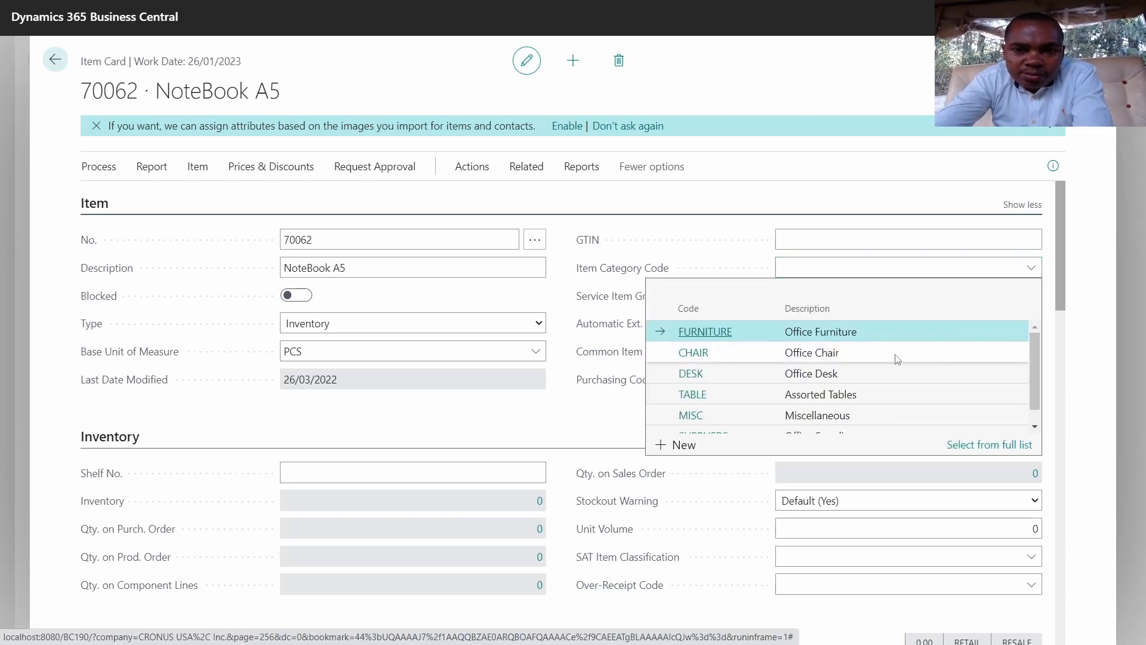
scroll(898, 358, down, 1)
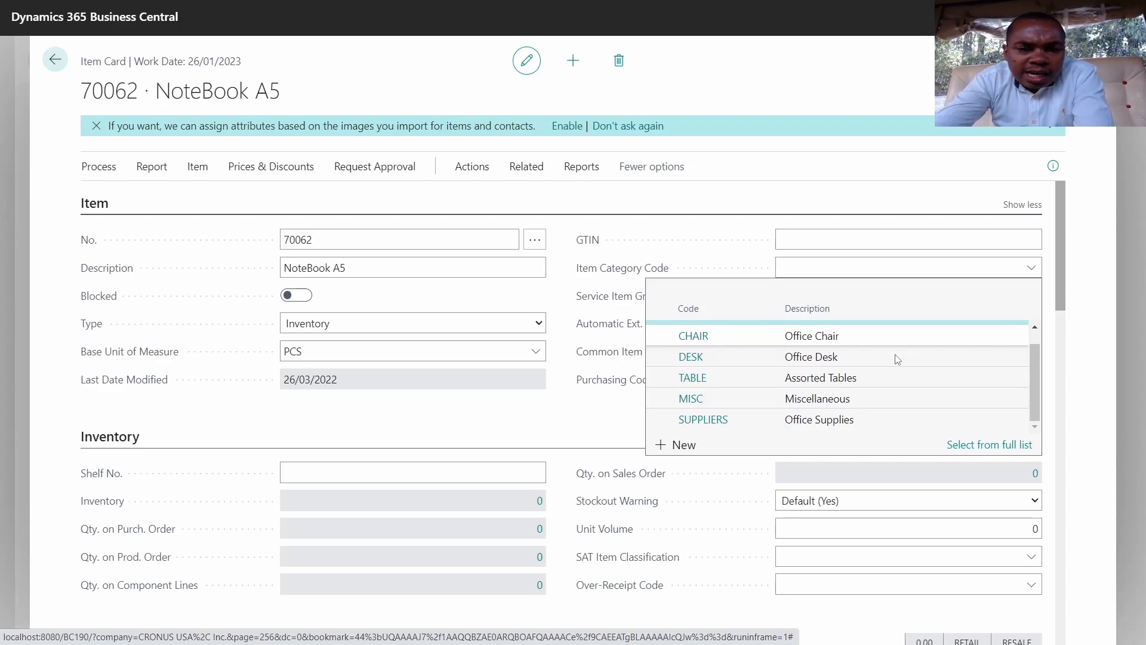
click(720, 419)
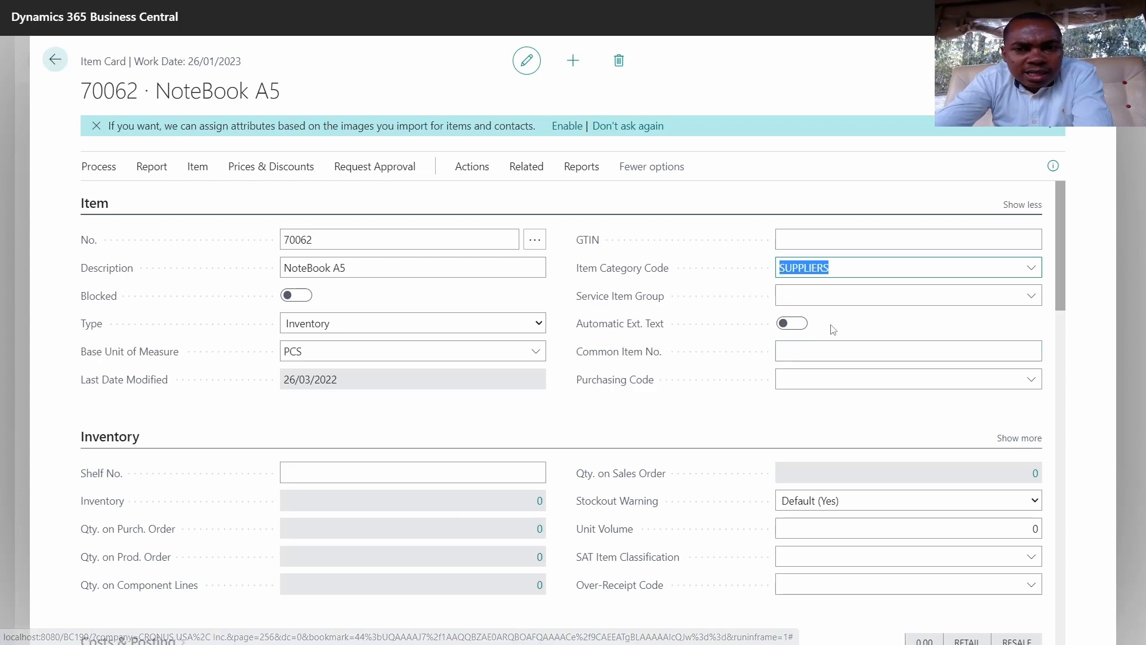
- Set the service item group to OFFICE EQ and accept assigning the group's skill codes to the item
click(831, 295)
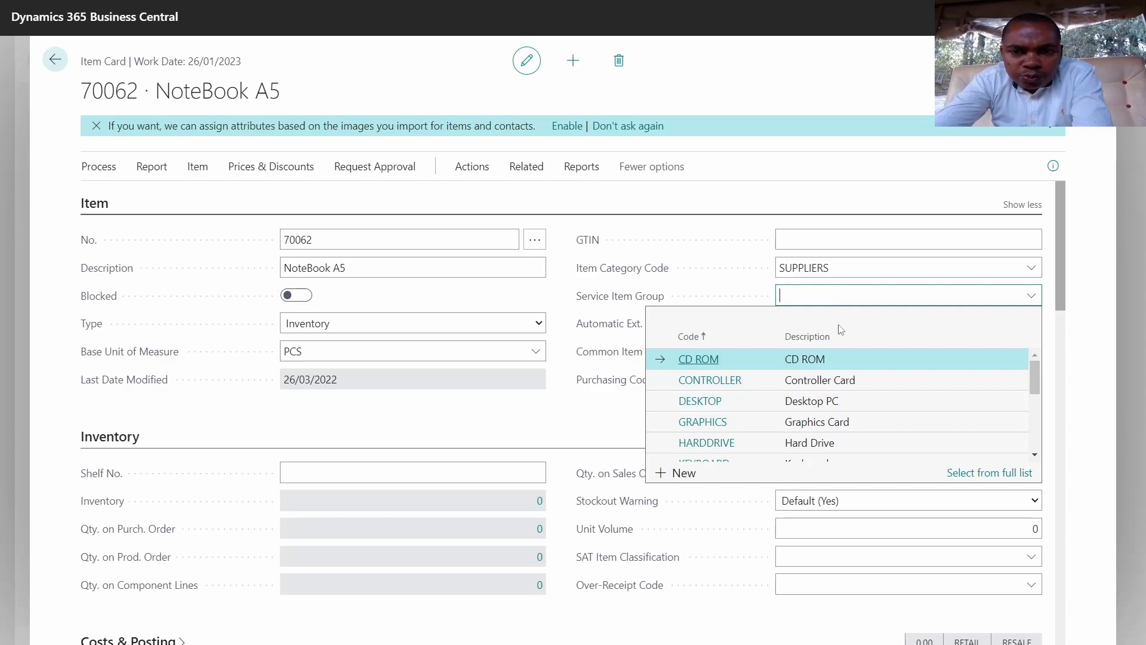
scroll(849, 362, down, 5)
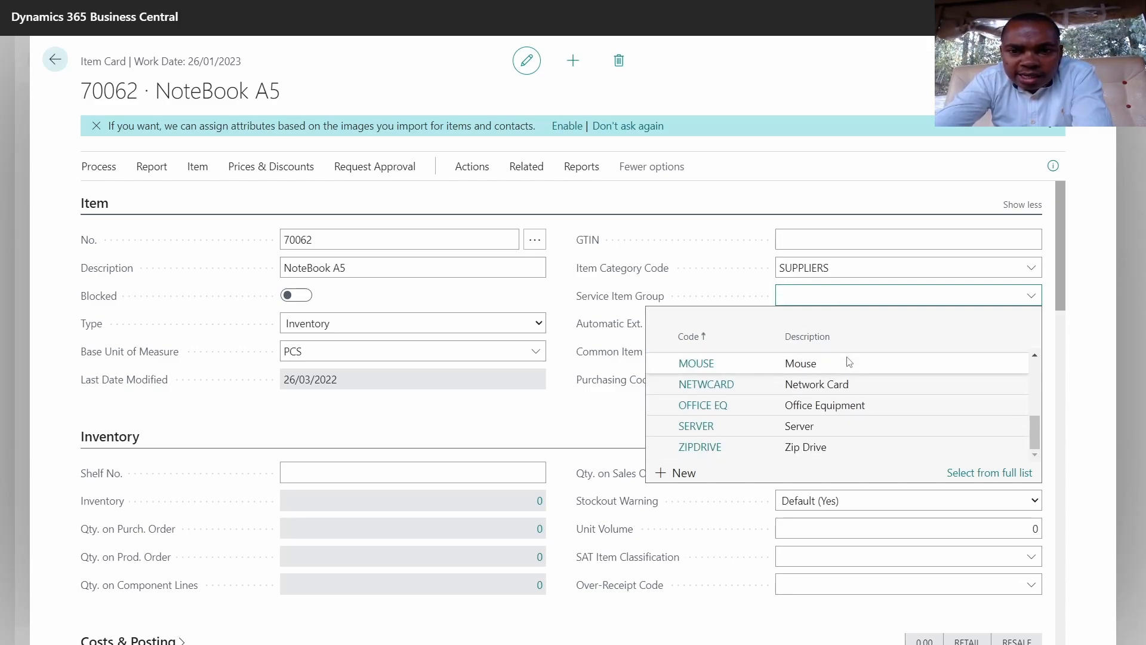
scroll(857, 370, up, 4)
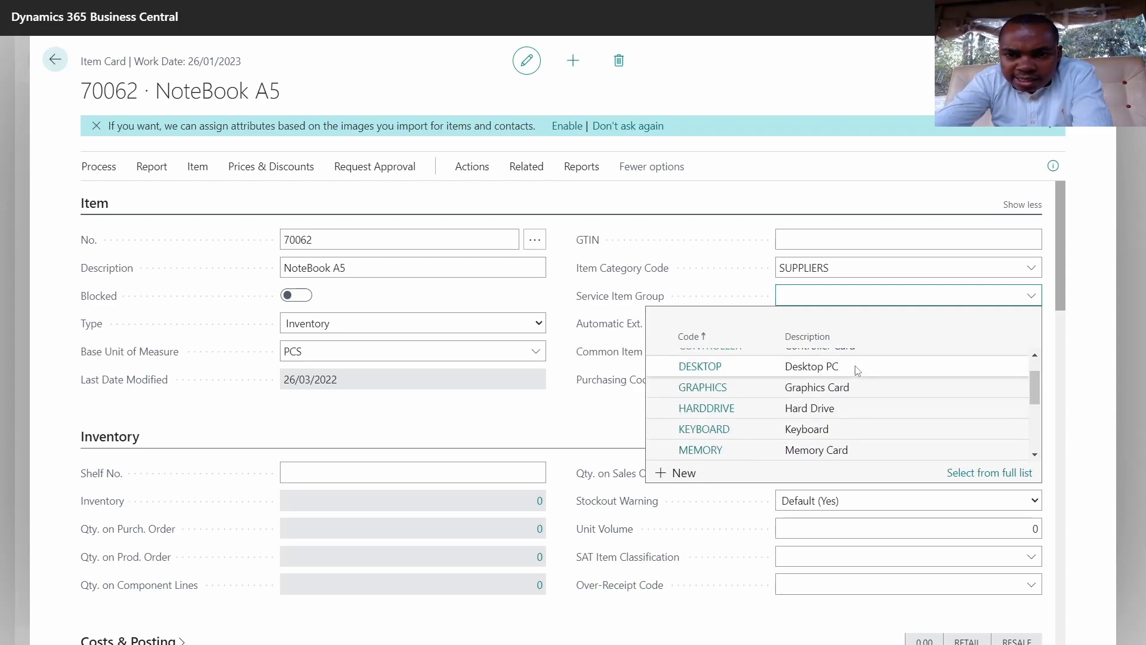
scroll(857, 370, down, 2)
scroll(858, 370, down, 2)
scroll(857, 370, up, 5)
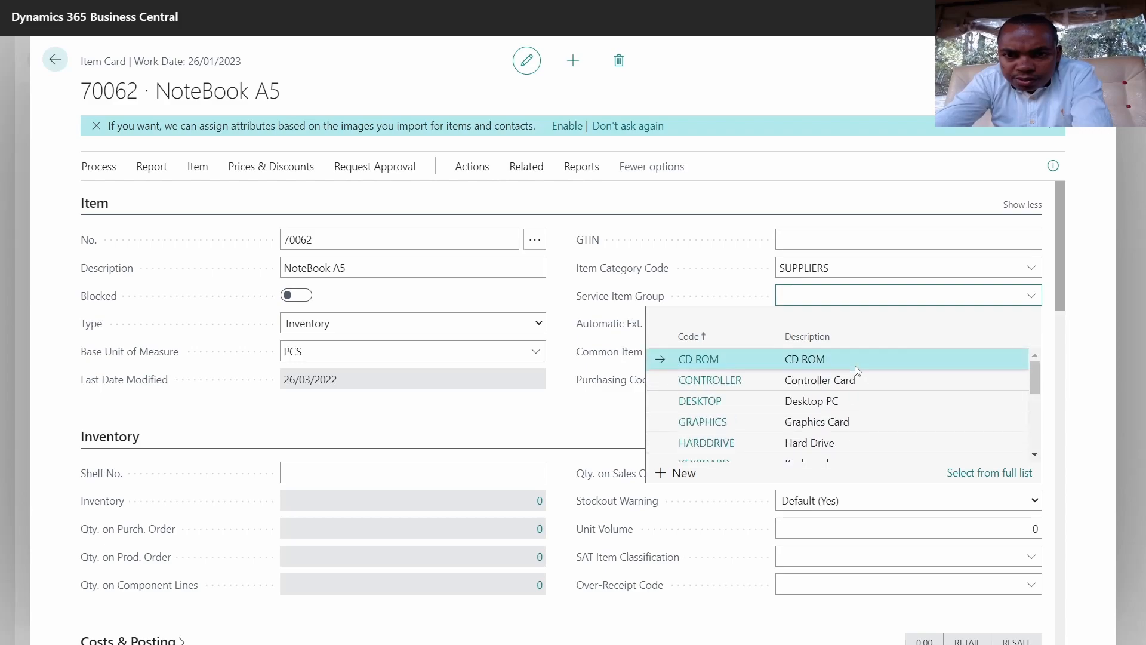
scroll(857, 371, down, 5)
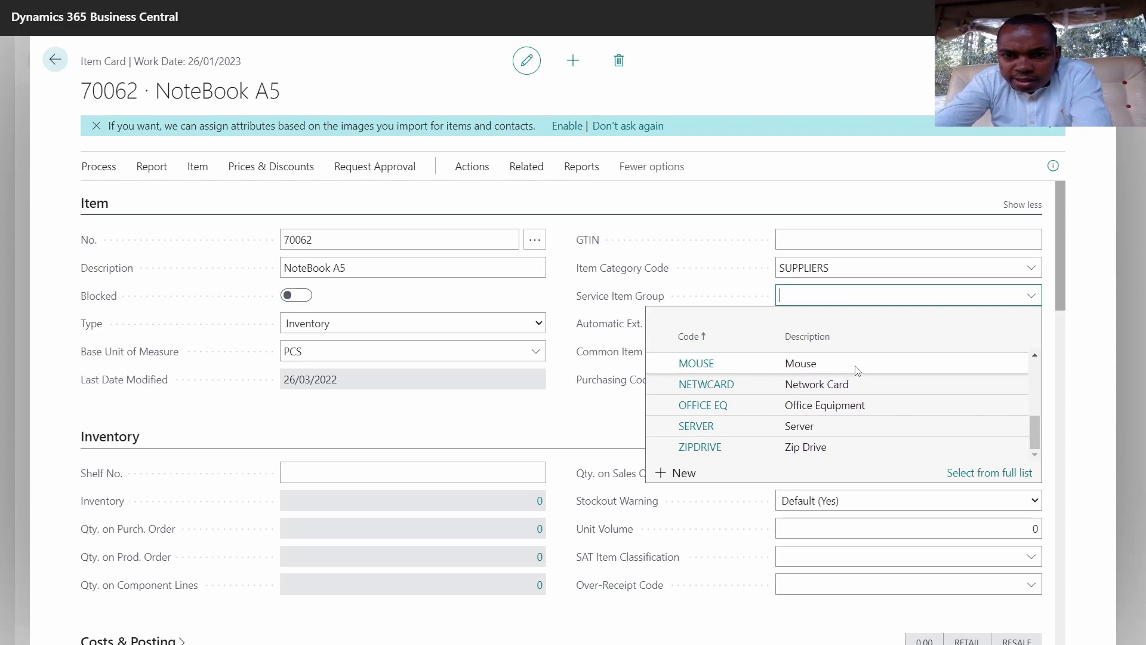
click(830, 405)
click(642, 375)
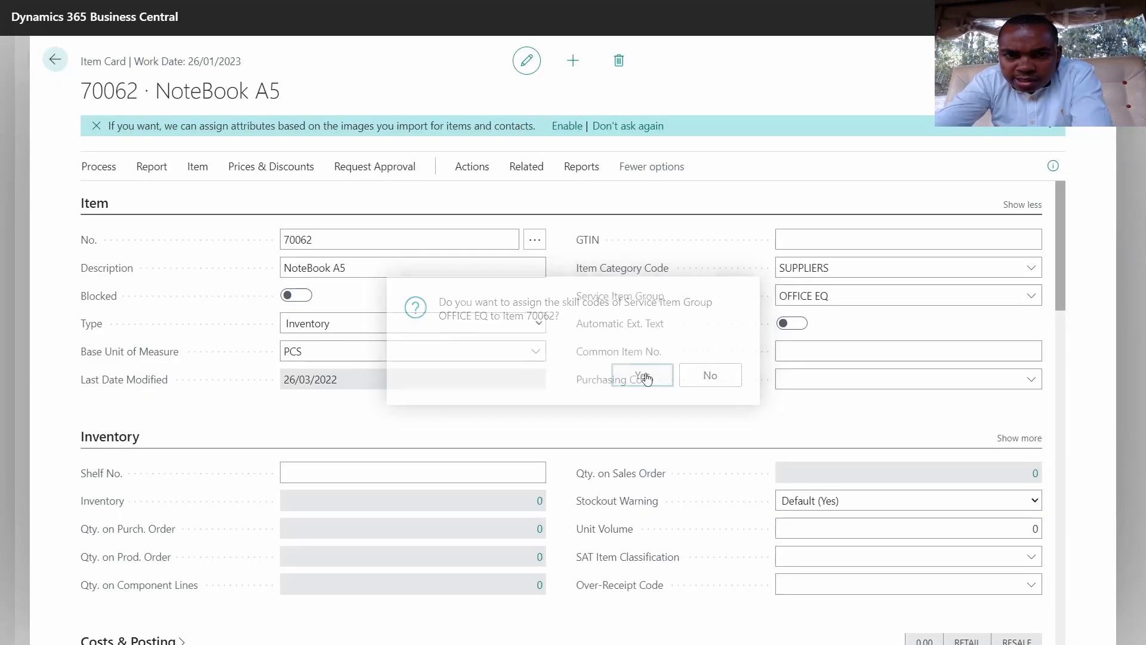
- Enter "Shelve no" as the item's shelf number in the Inventory section
click(825, 359)
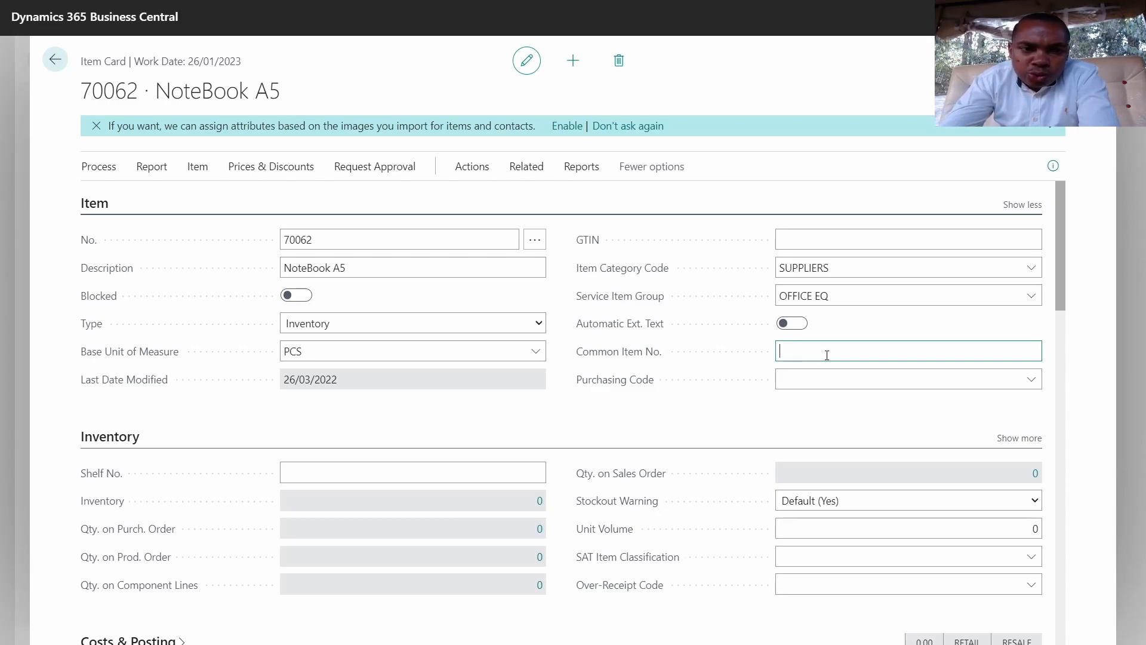
click(343, 481)
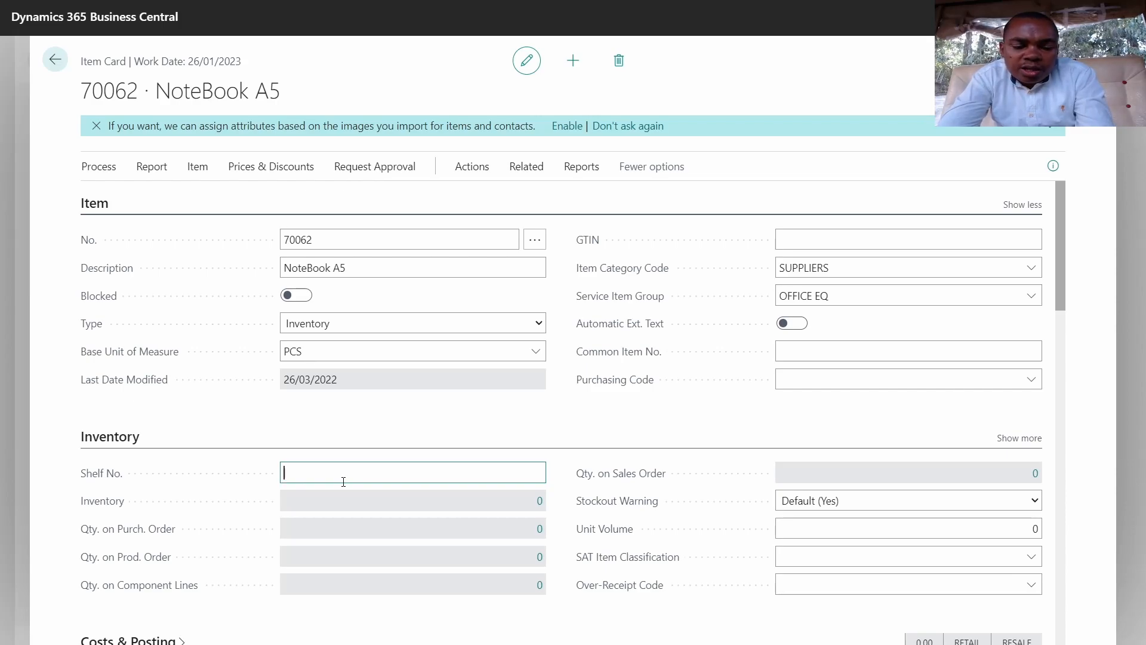
text(Store)
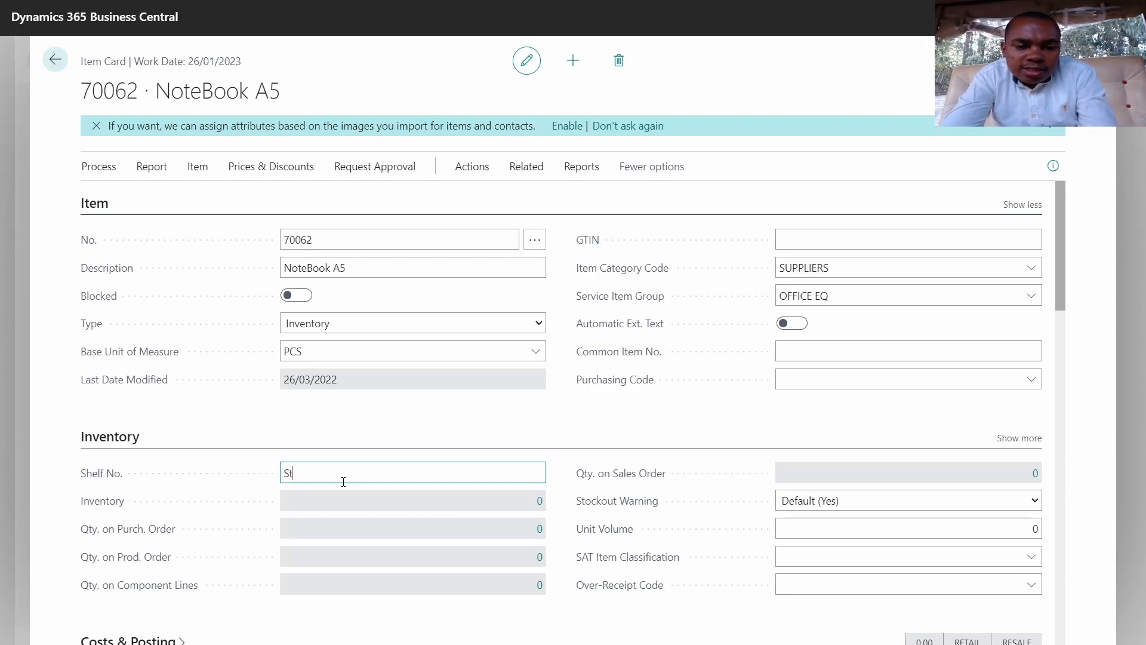
key(BackSpace)
key(BackSpace)
key(BackSpace)
text(Shelve)
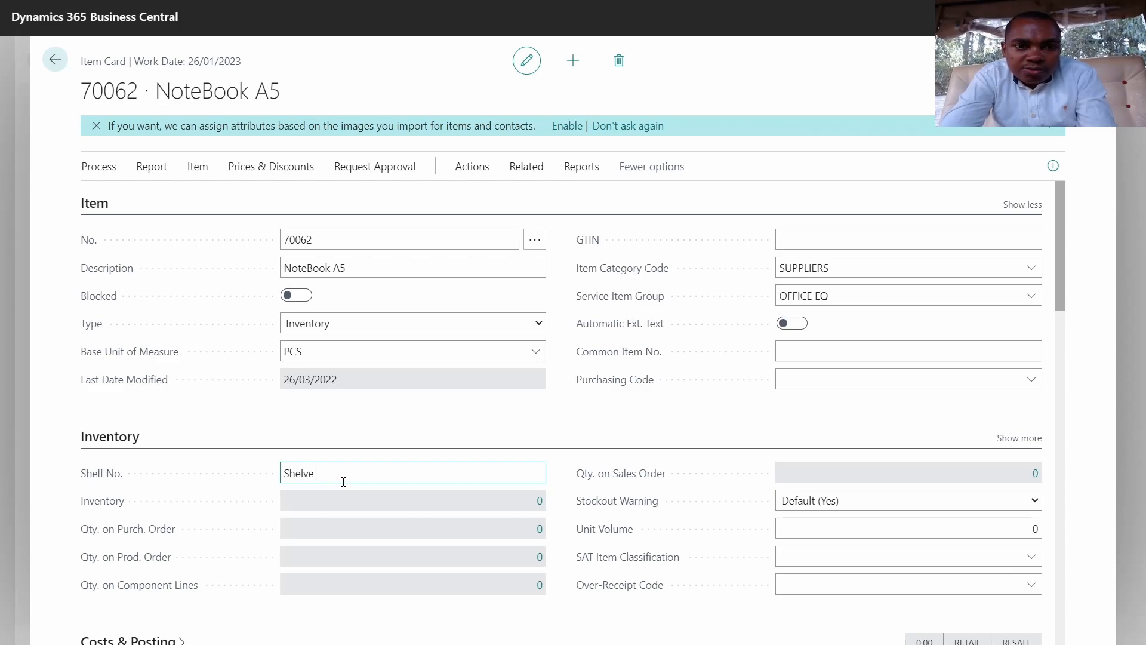
text( no)
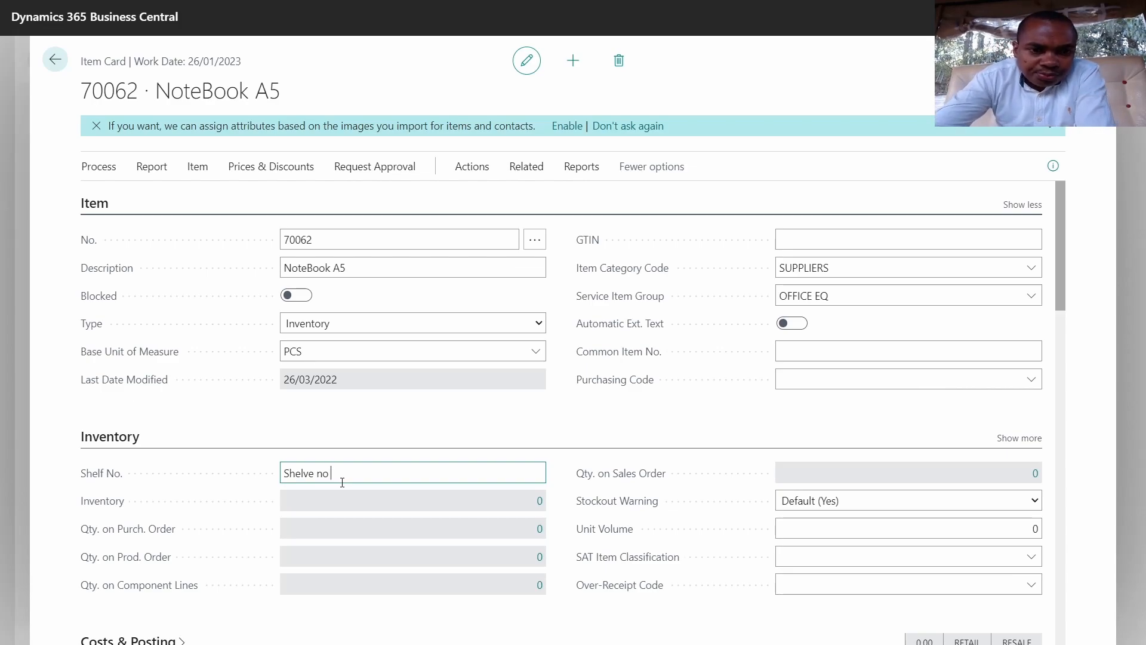
- Review the Stockout Warning options and show the additional fields of the item's Inventory section
scroll(353, 464, down, 5)
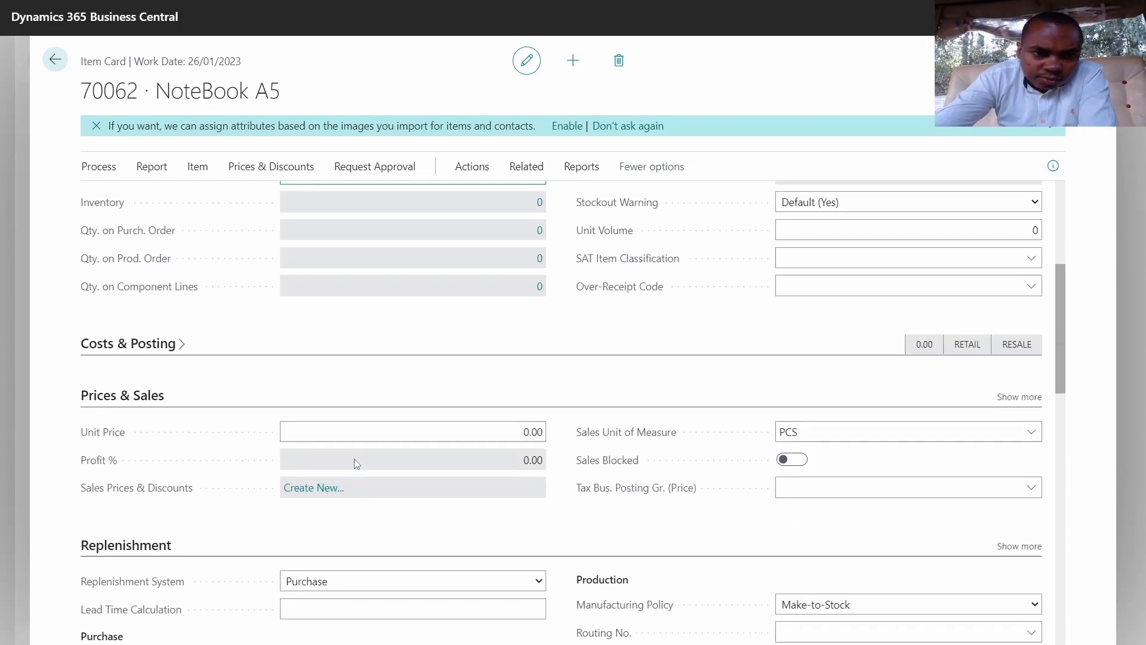
scroll(356, 463, up, 3)
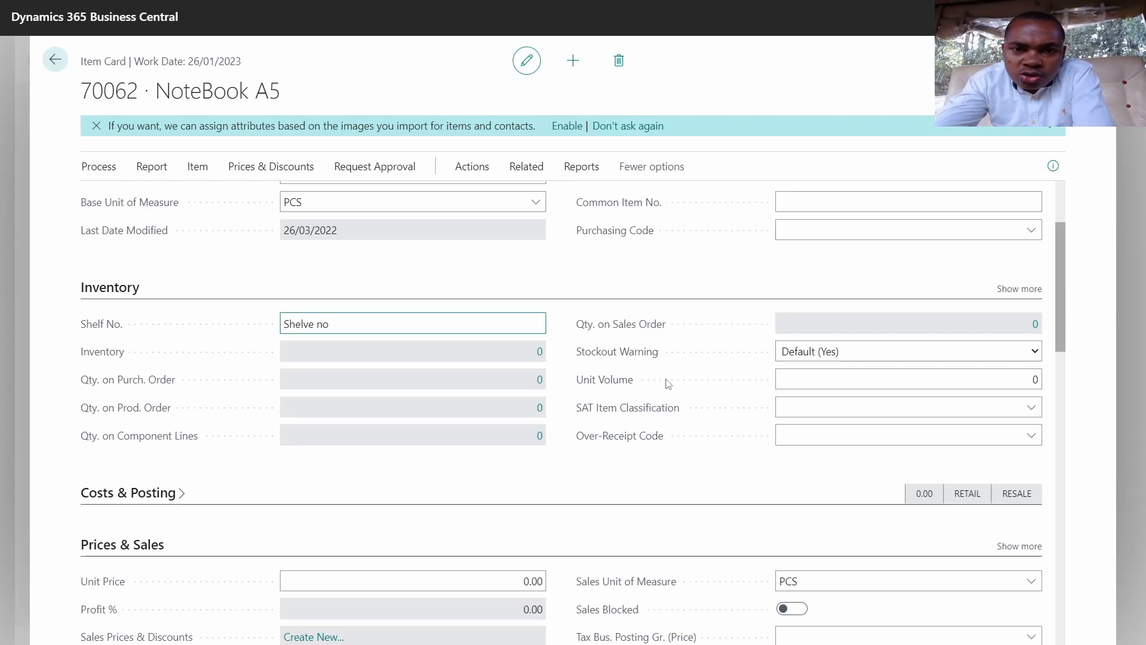
click(911, 353)
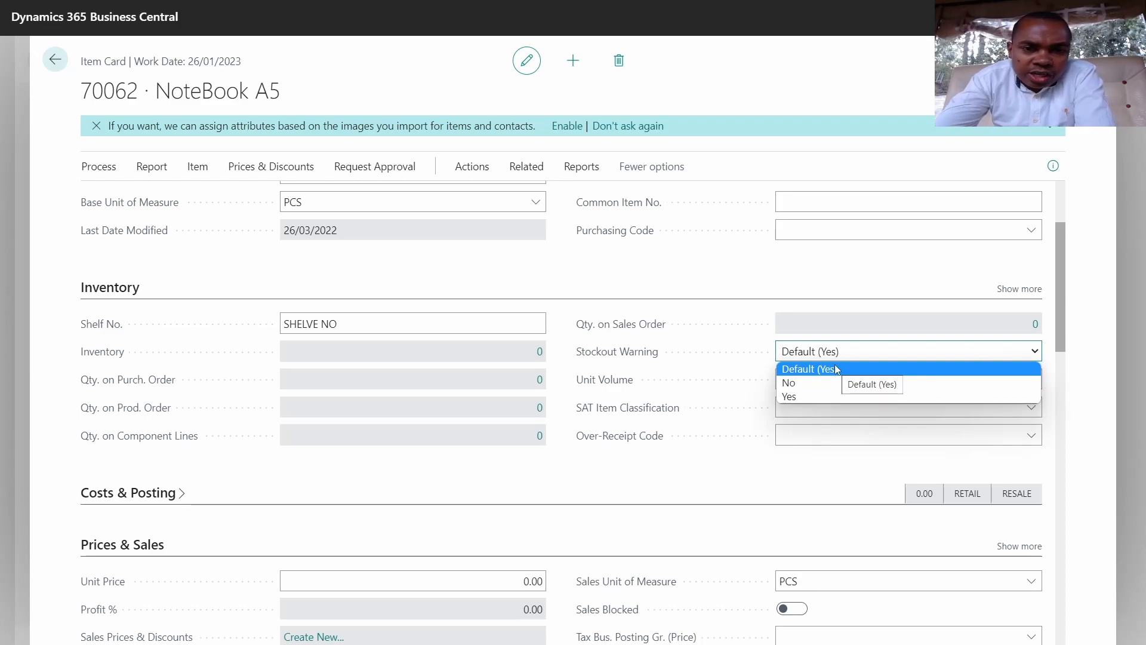
click(687, 480)
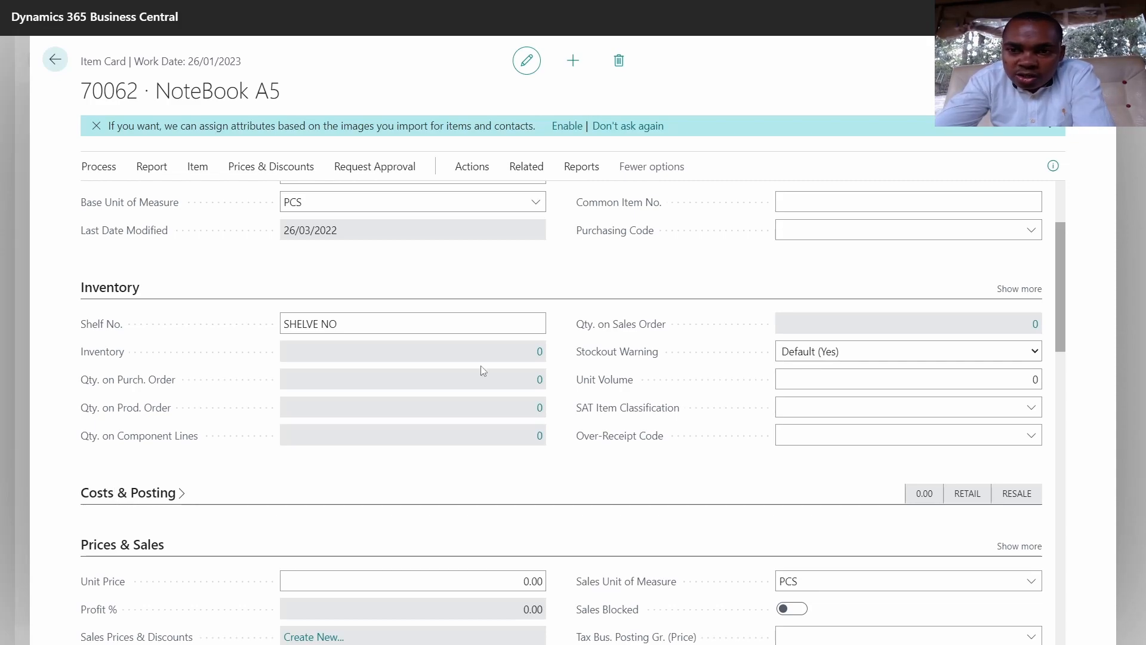
click(1019, 290)
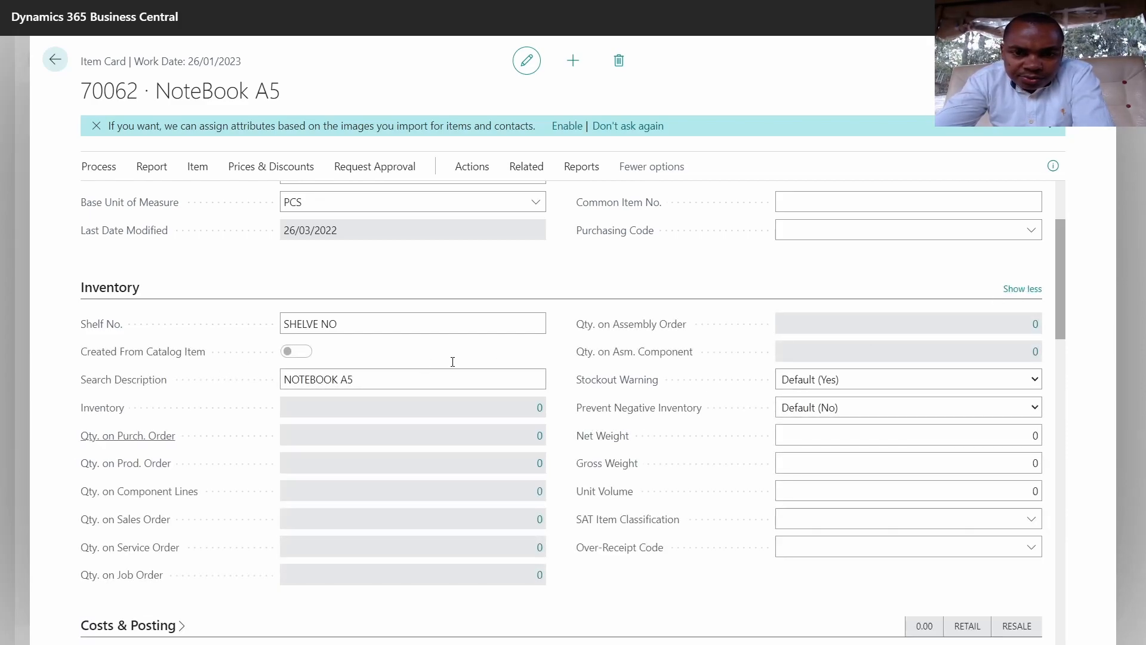
scroll(509, 370, down, 6)
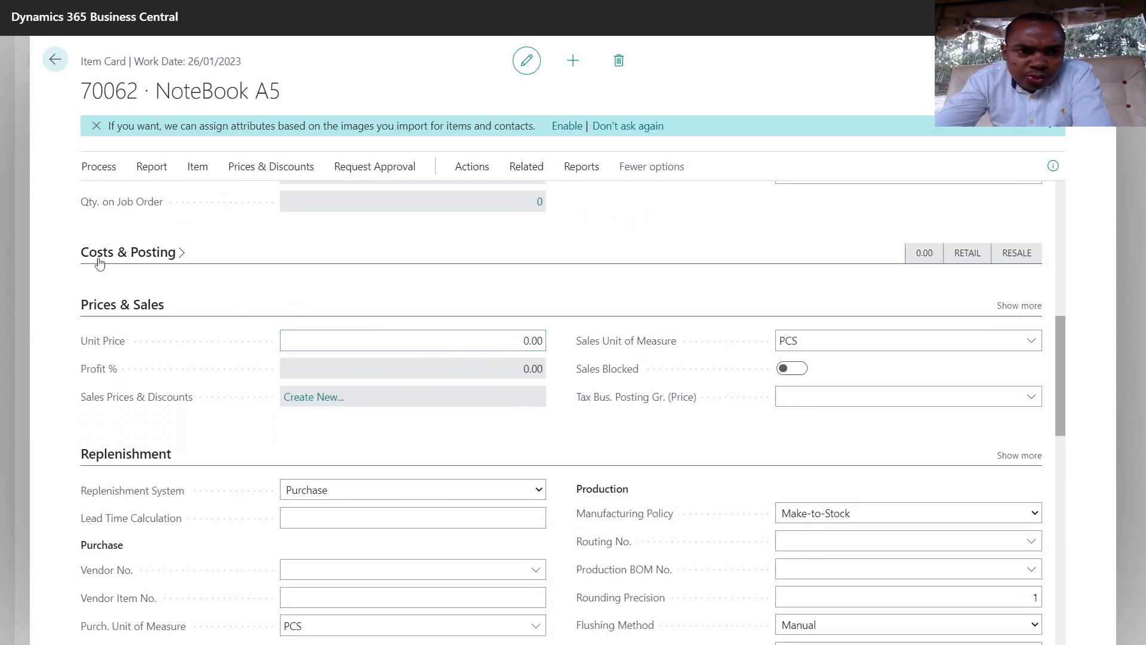
- Expand the item's Costs & Posting section and set the costing method to Standard
click(133, 253)
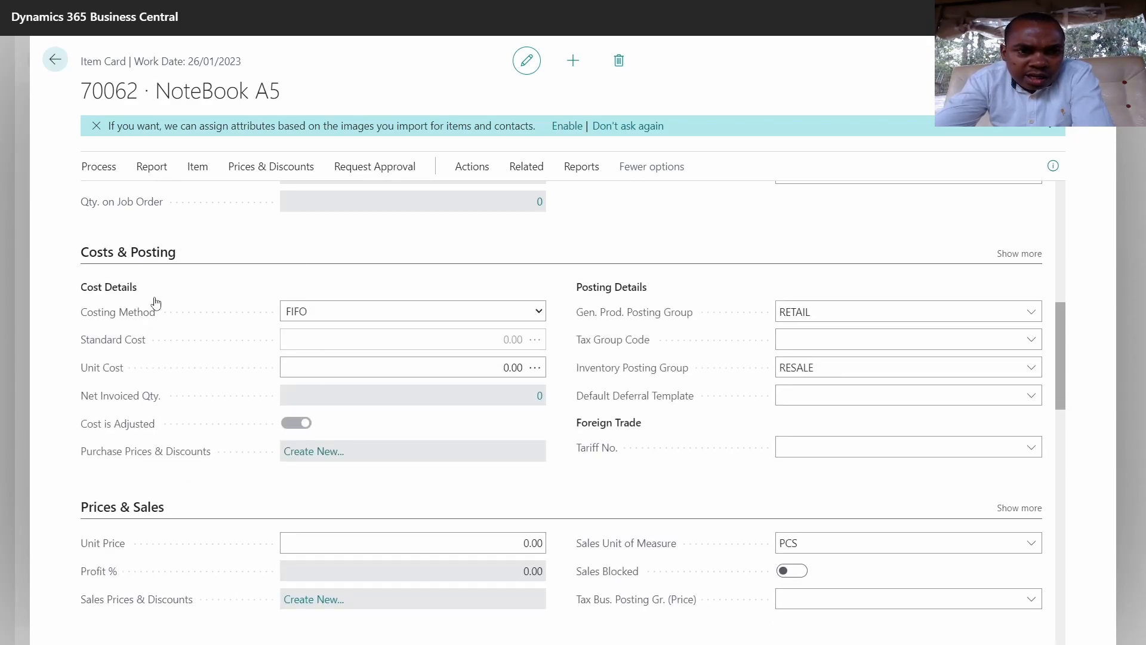
click(538, 316)
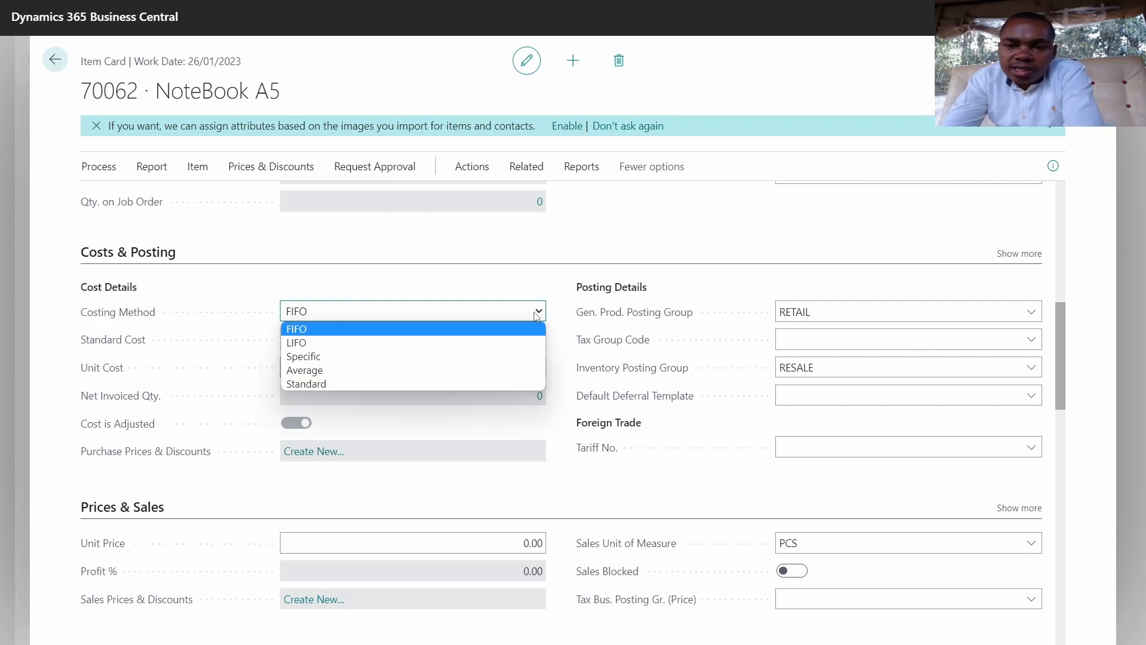
click(367, 385)
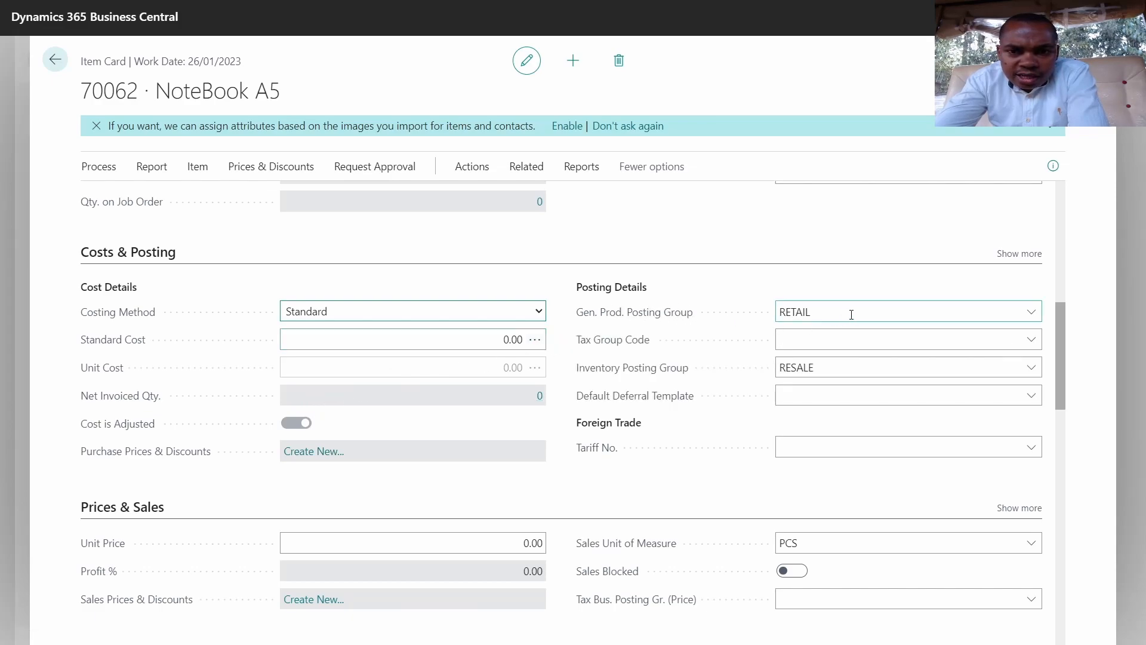
- Set the item's Gen. Prod. Posting Group to RAW MAT
click(1009, 308)
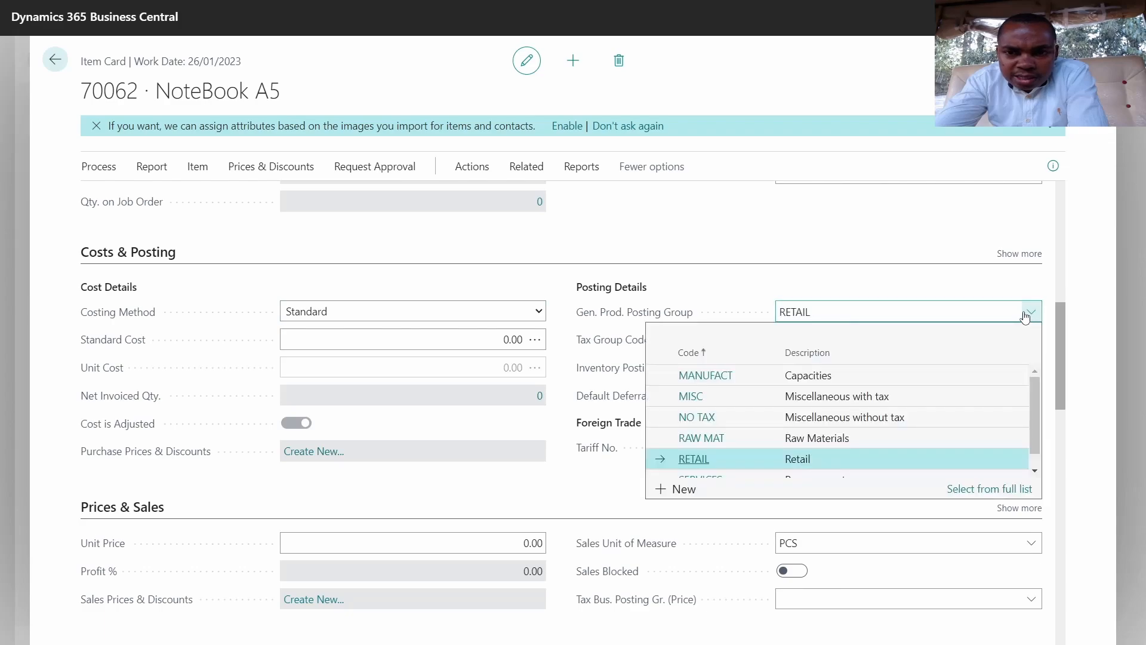
scroll(930, 380, down, 1)
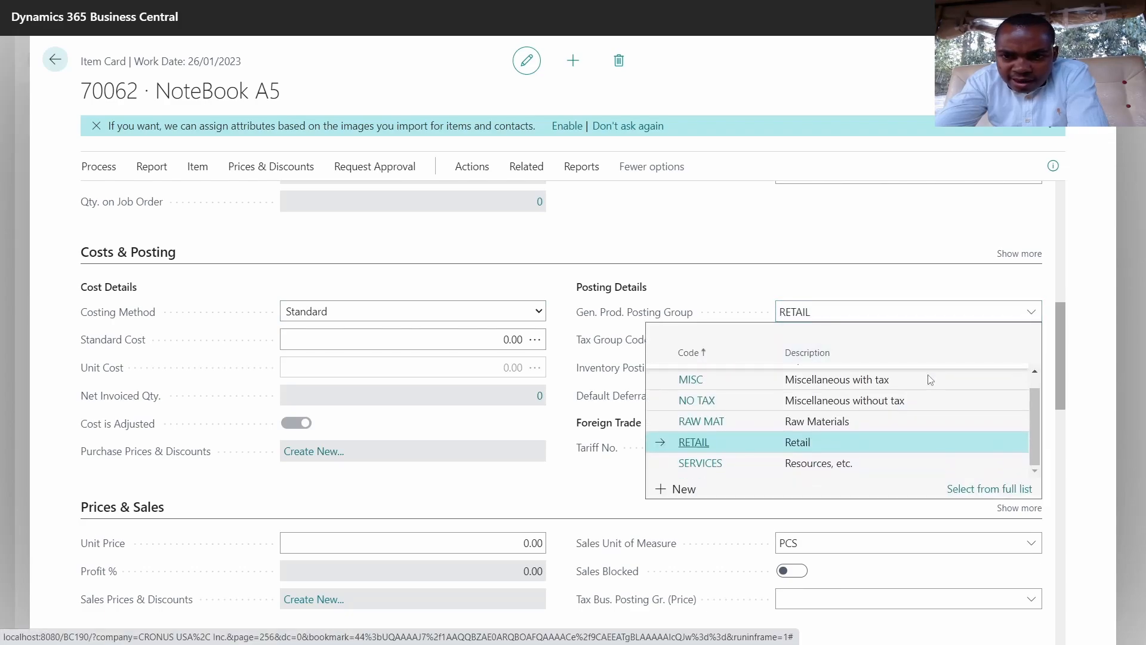
scroll(930, 379, up, 1)
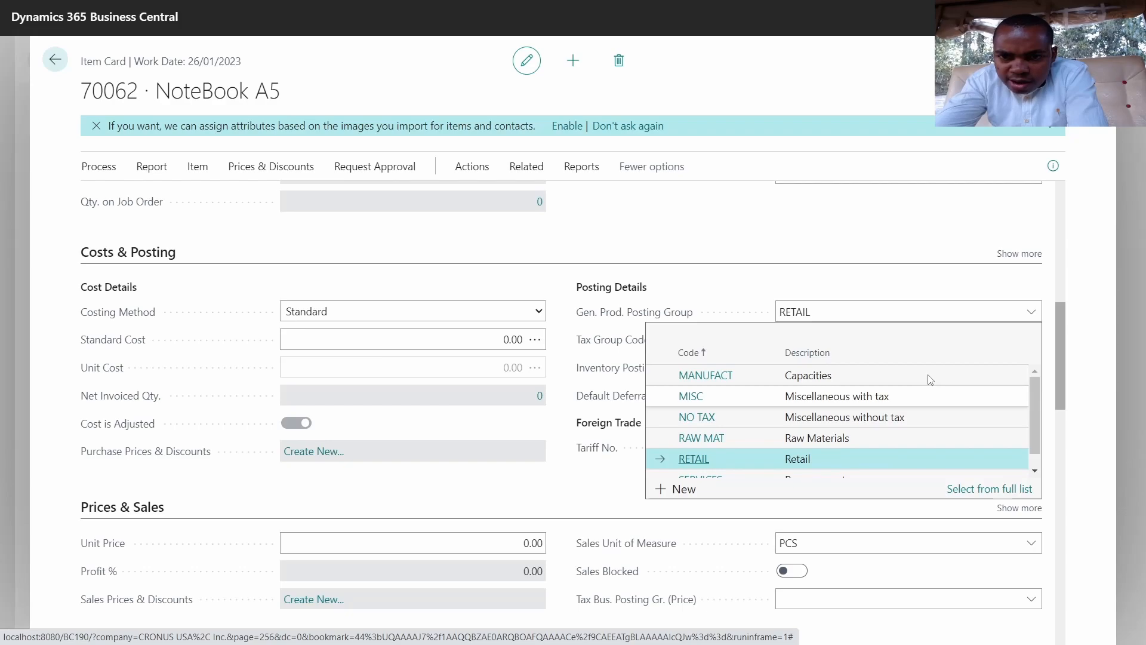
click(804, 442)
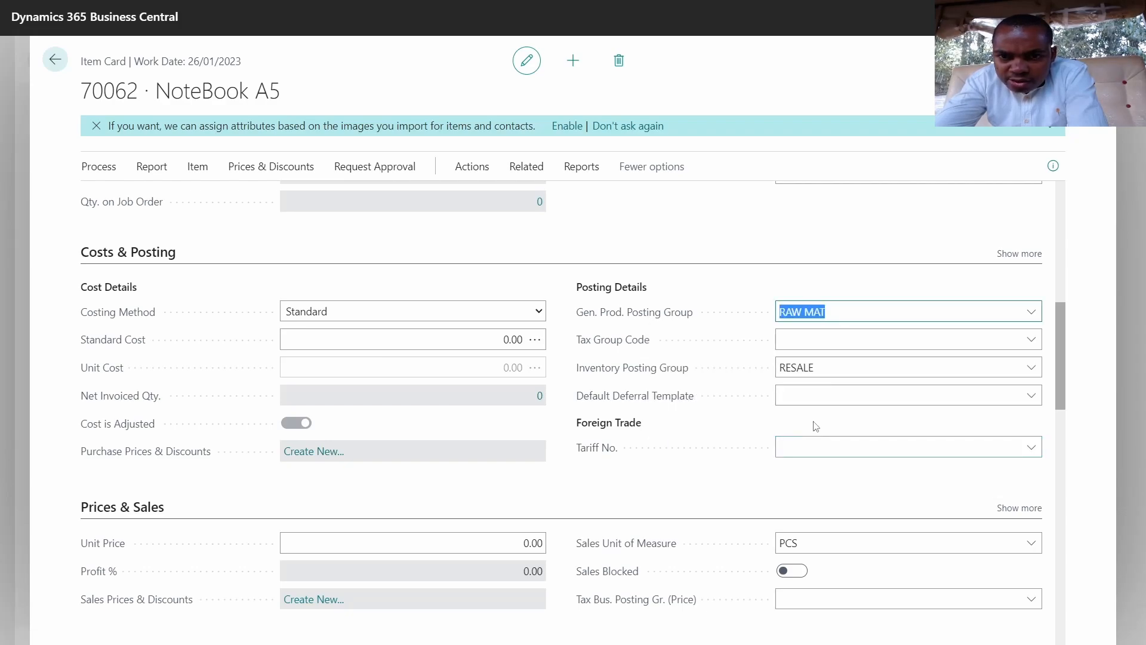
- Set the item's Tax Group Code to NONTAXABLE and its Inventory Posting Group to FINISHED
click(797, 339)
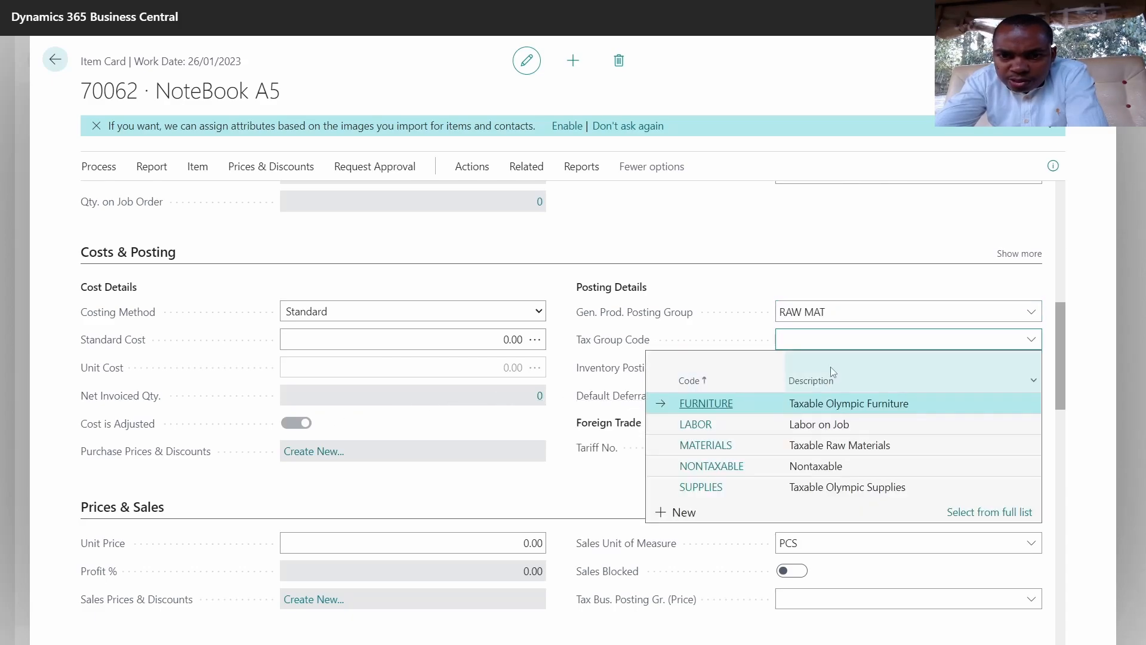
click(728, 468)
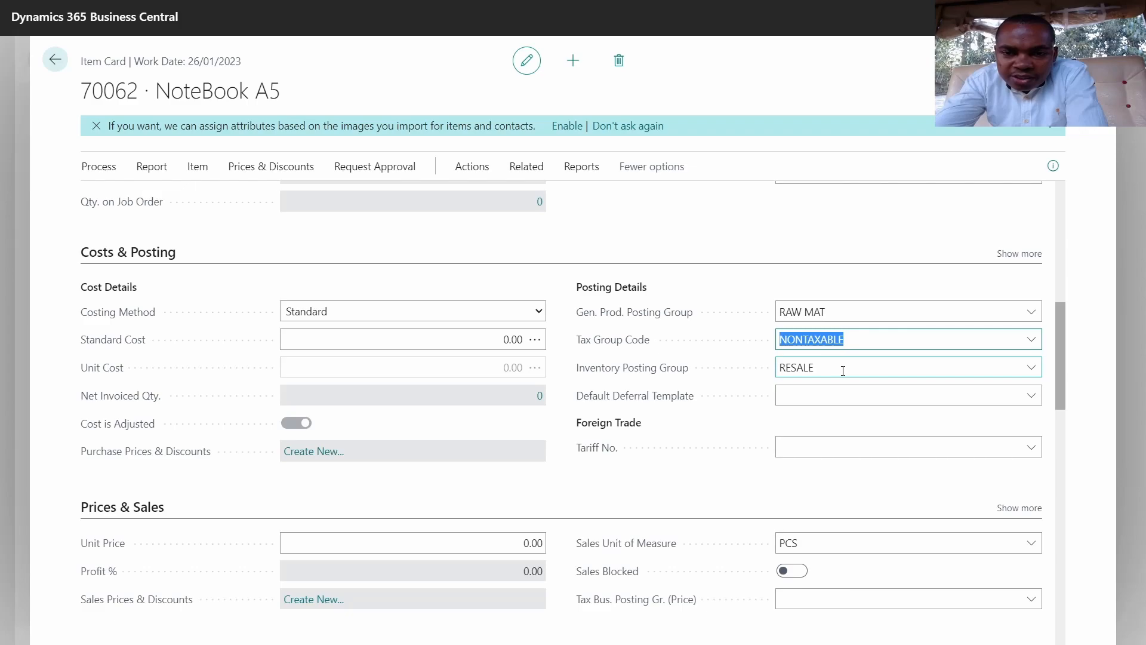
click(1031, 368)
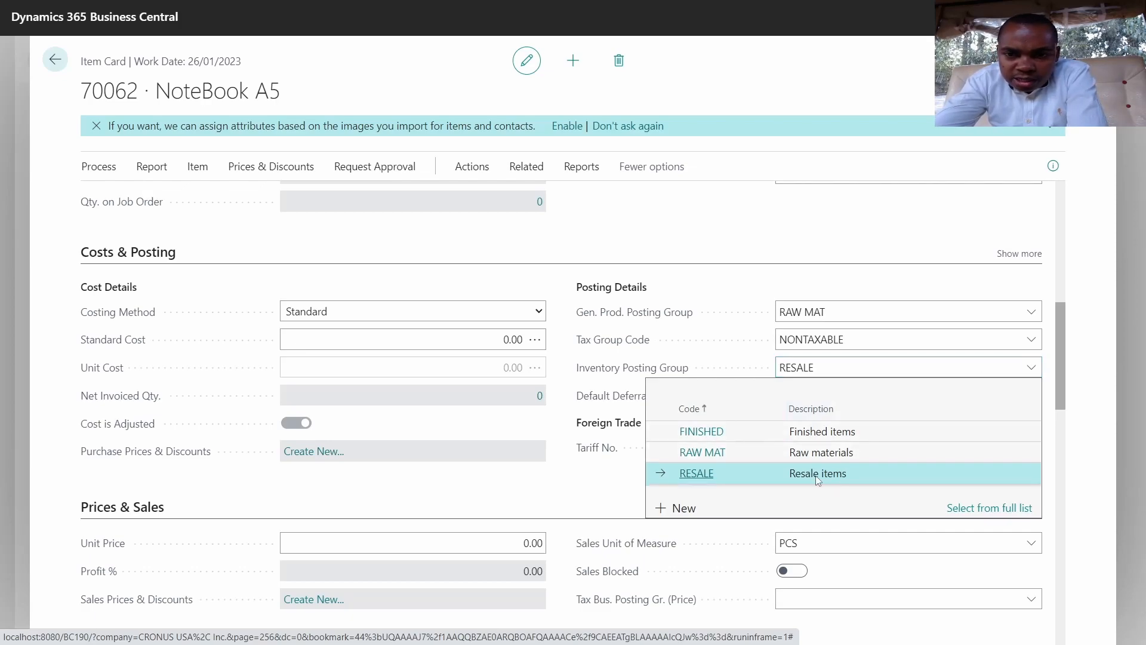
click(723, 432)
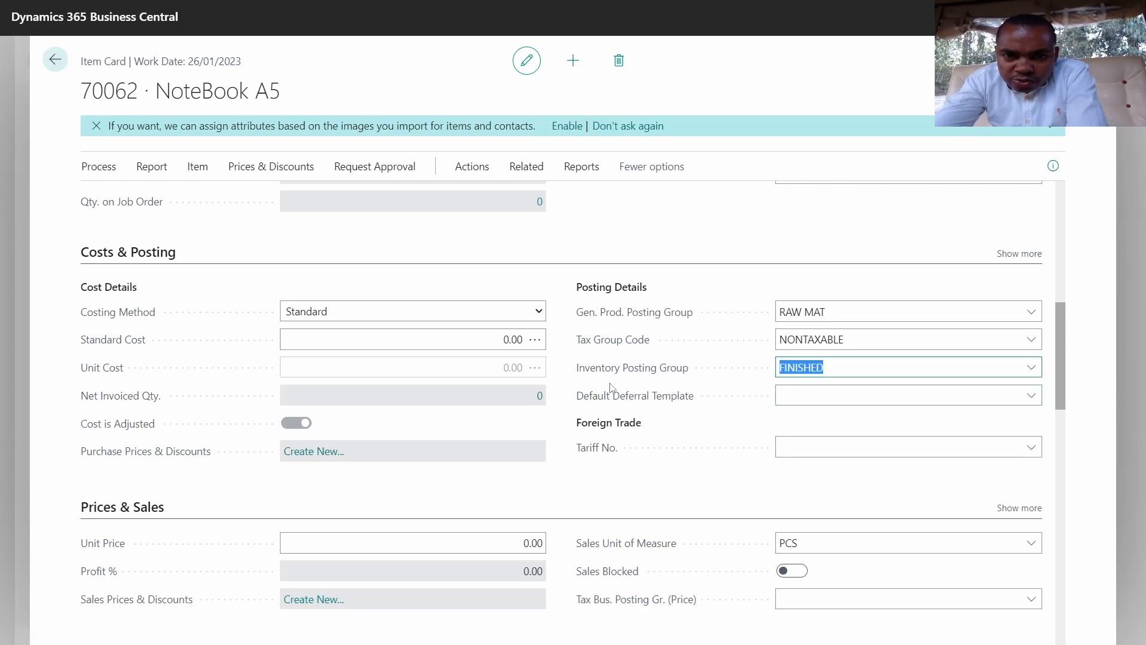
mouse_move(724, 376)
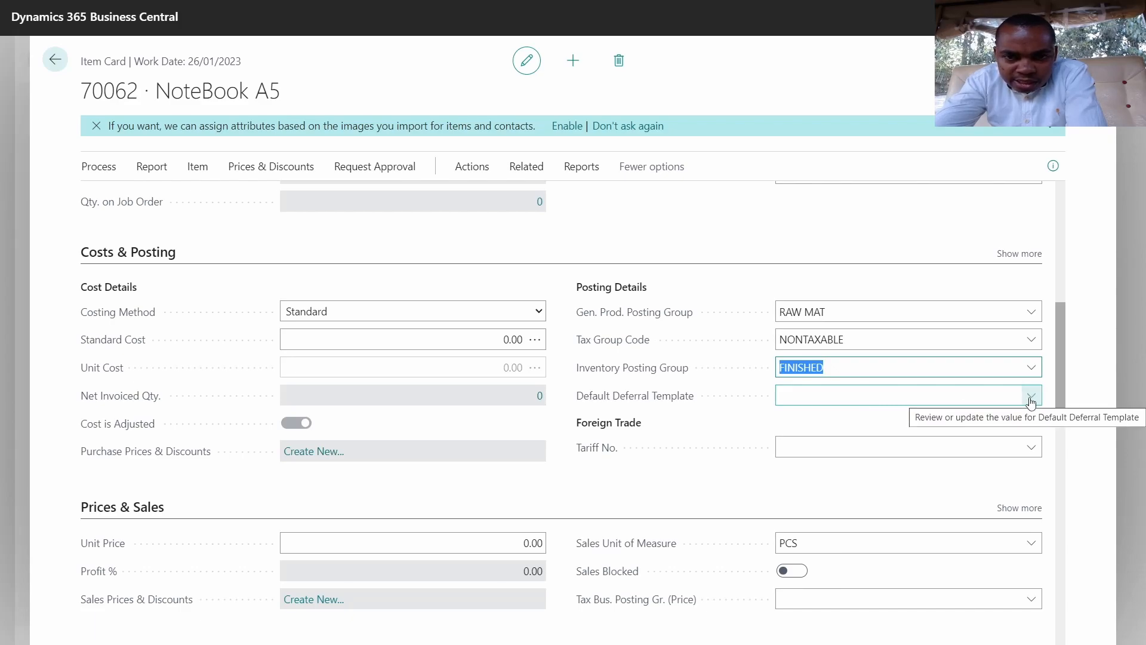
- Look over the NoteBook A5 card and return to the items list
scroll(357, 373, down, 4)
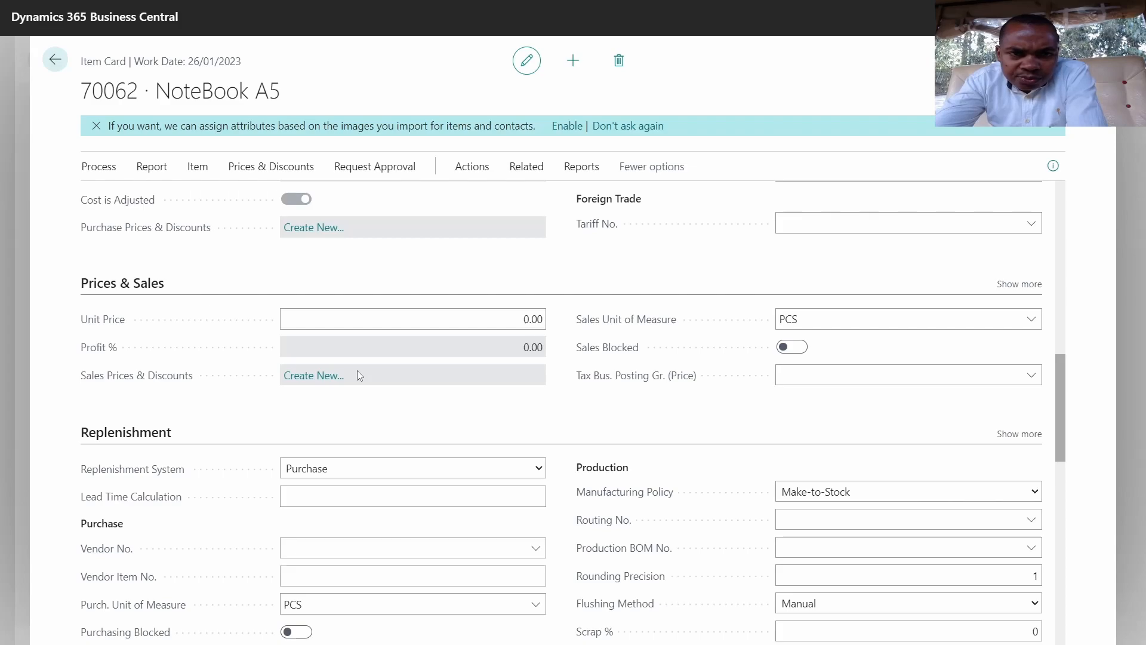
scroll(357, 370, up, 15)
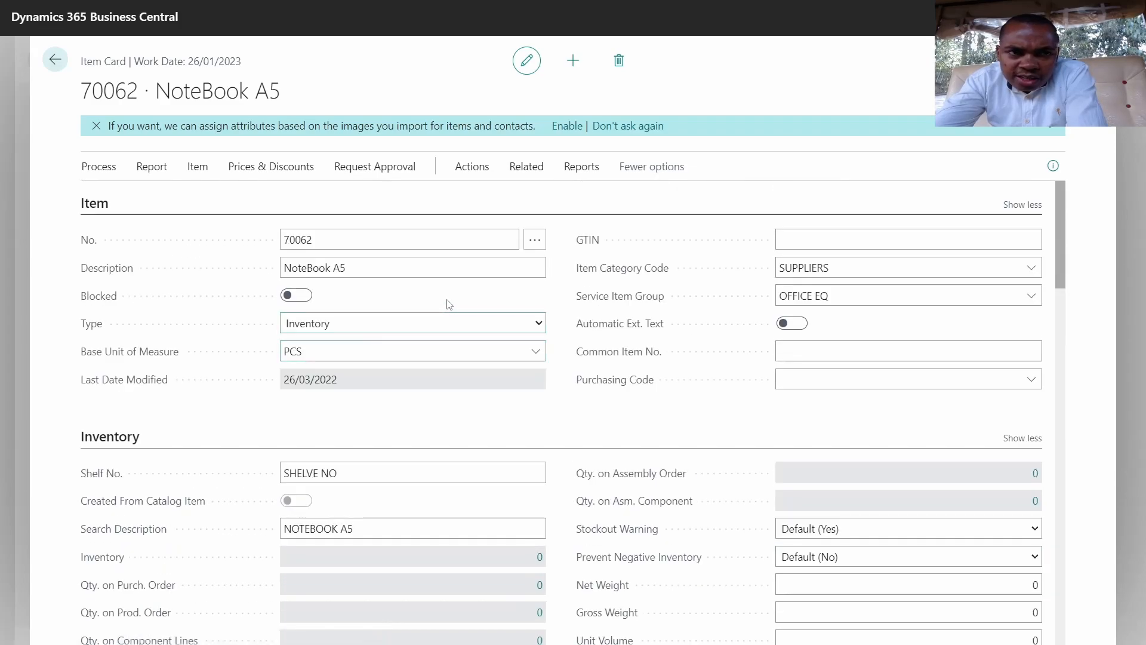
click(56, 61)
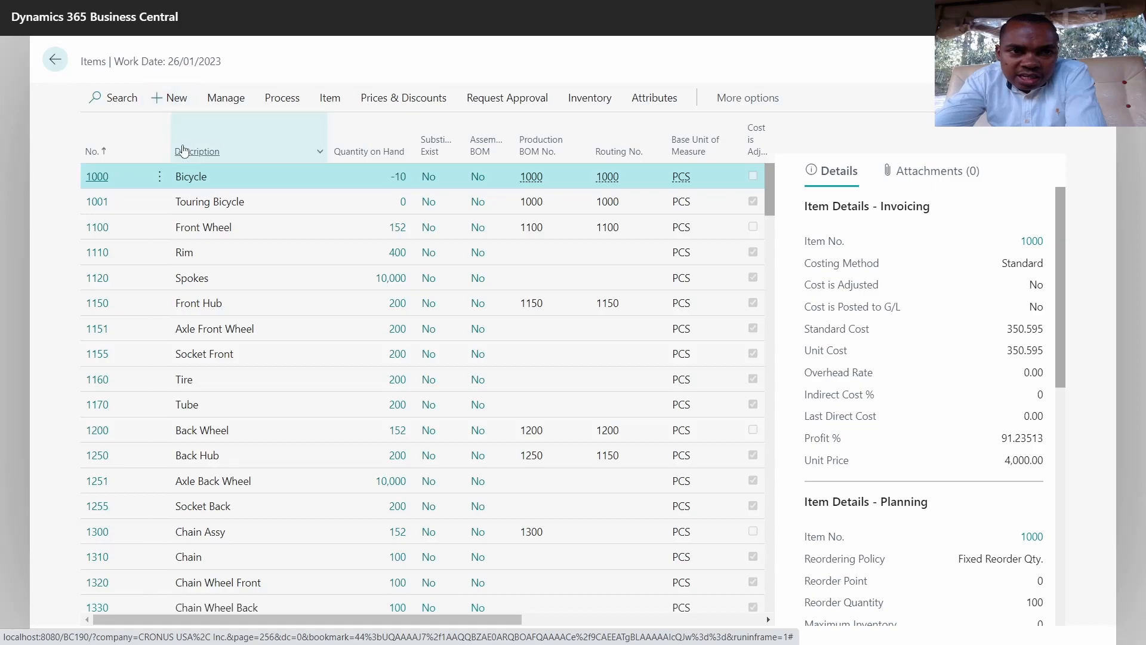
click(110, 98)
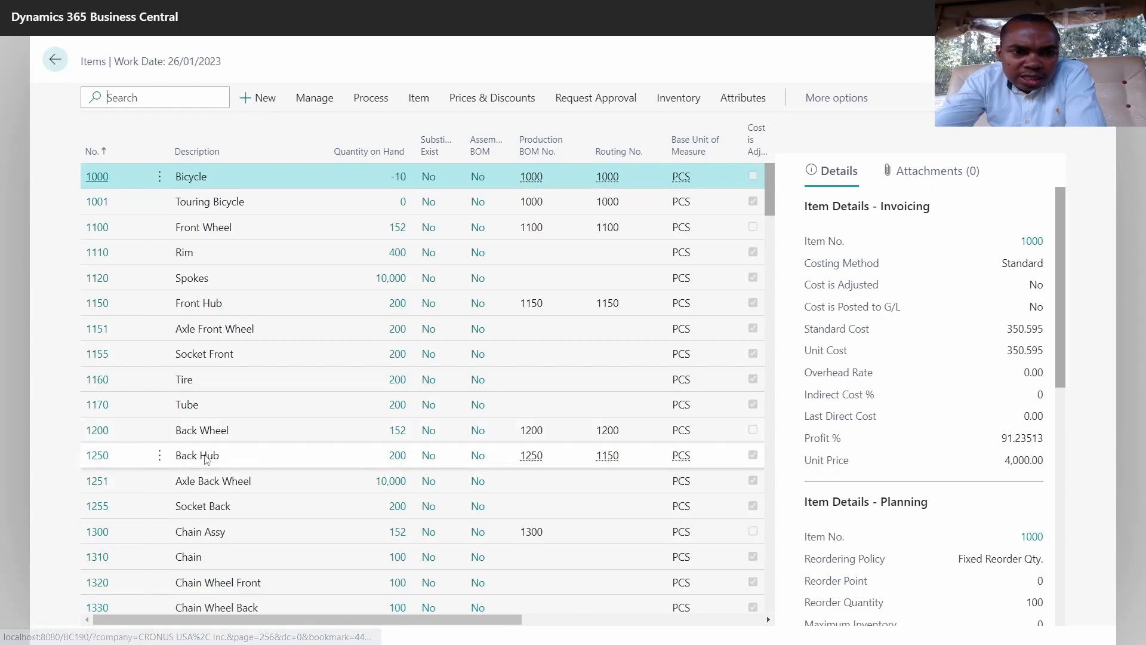
click(734, 108)
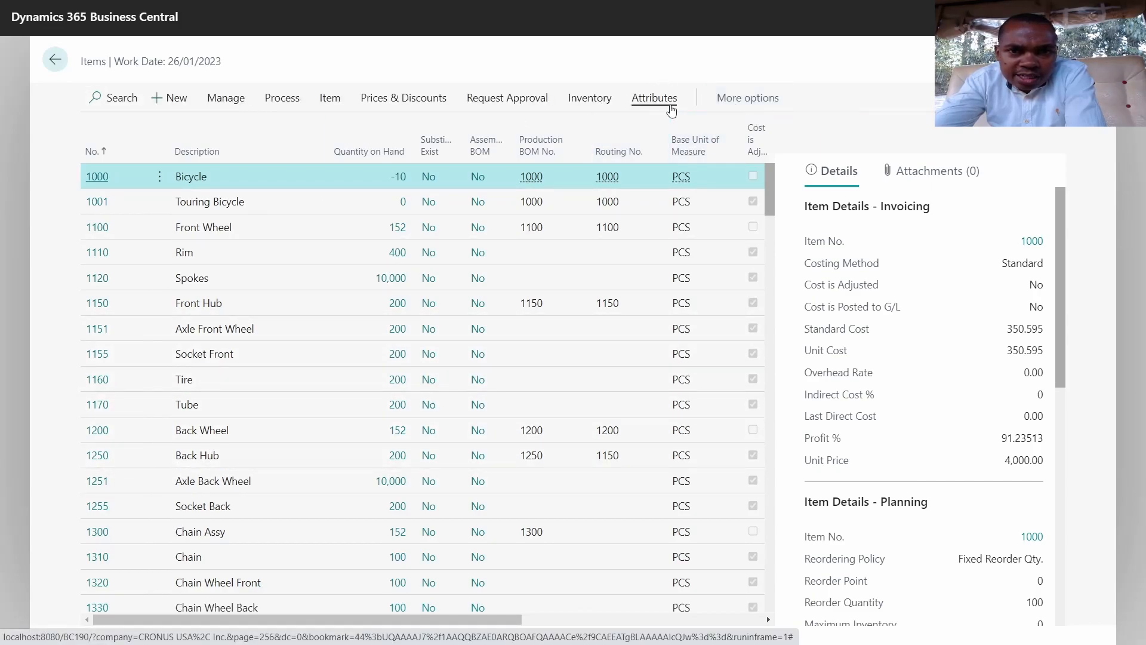
click(654, 98)
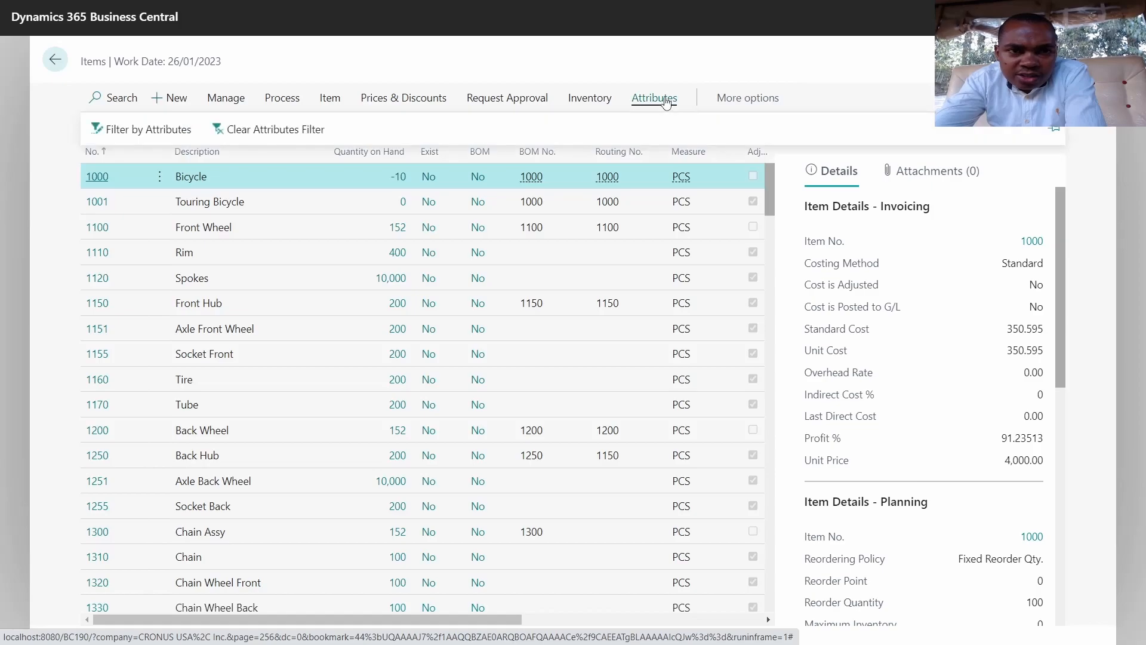
click(141, 134)
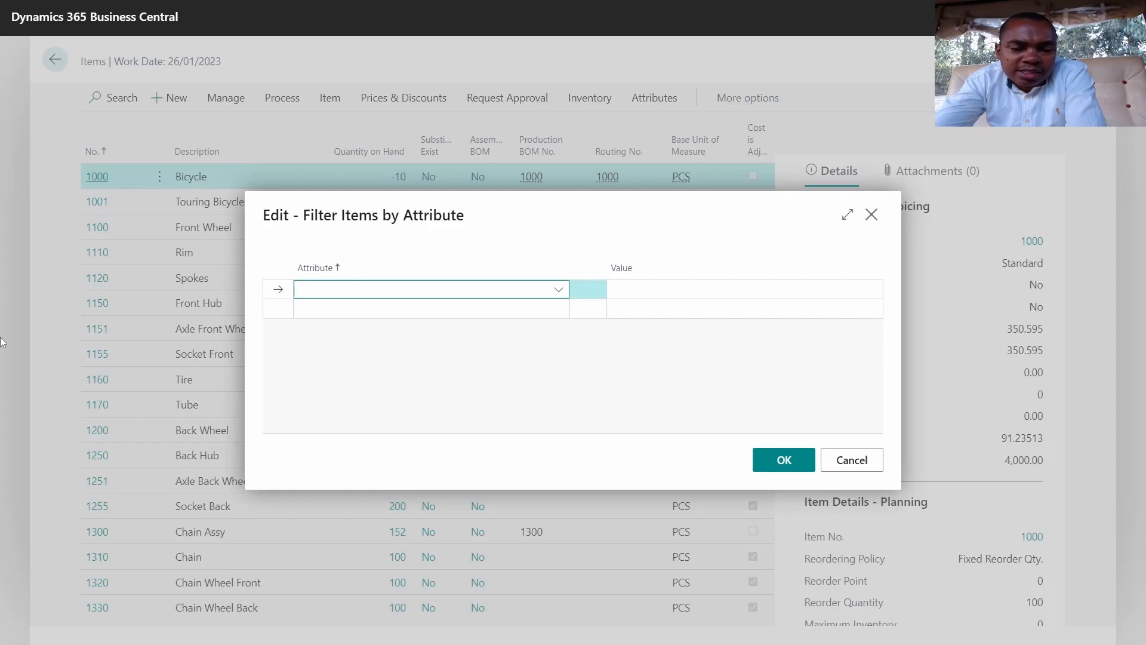
click(557, 293)
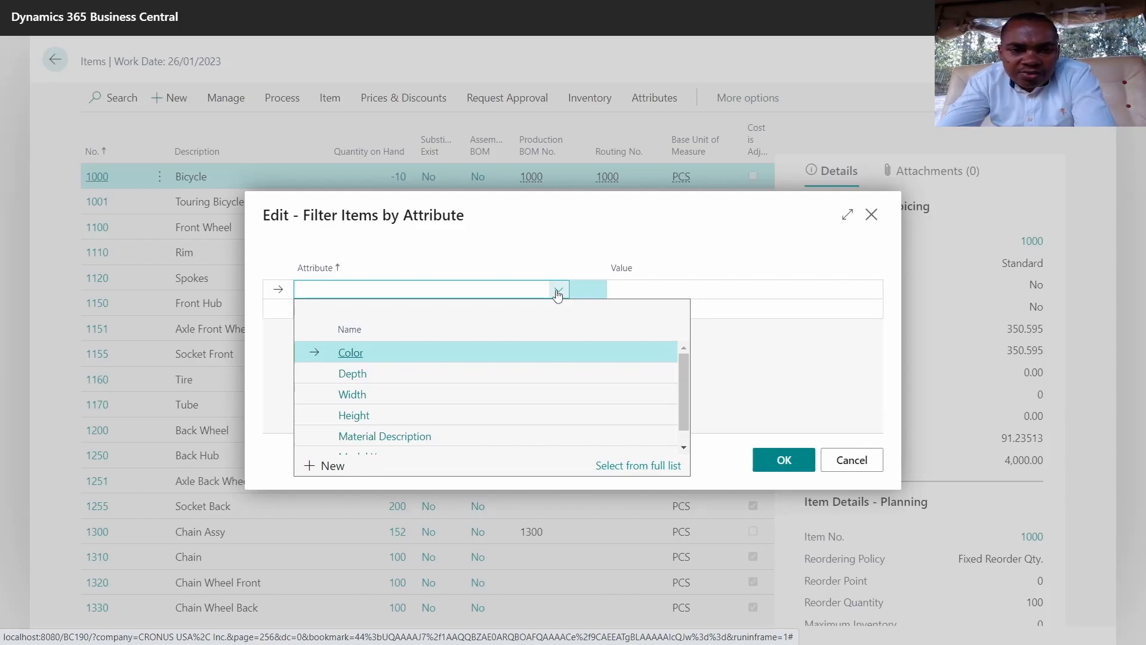
scroll(548, 379, down, 1)
scroll(548, 377, up, 1)
scroll(548, 378, down, 1)
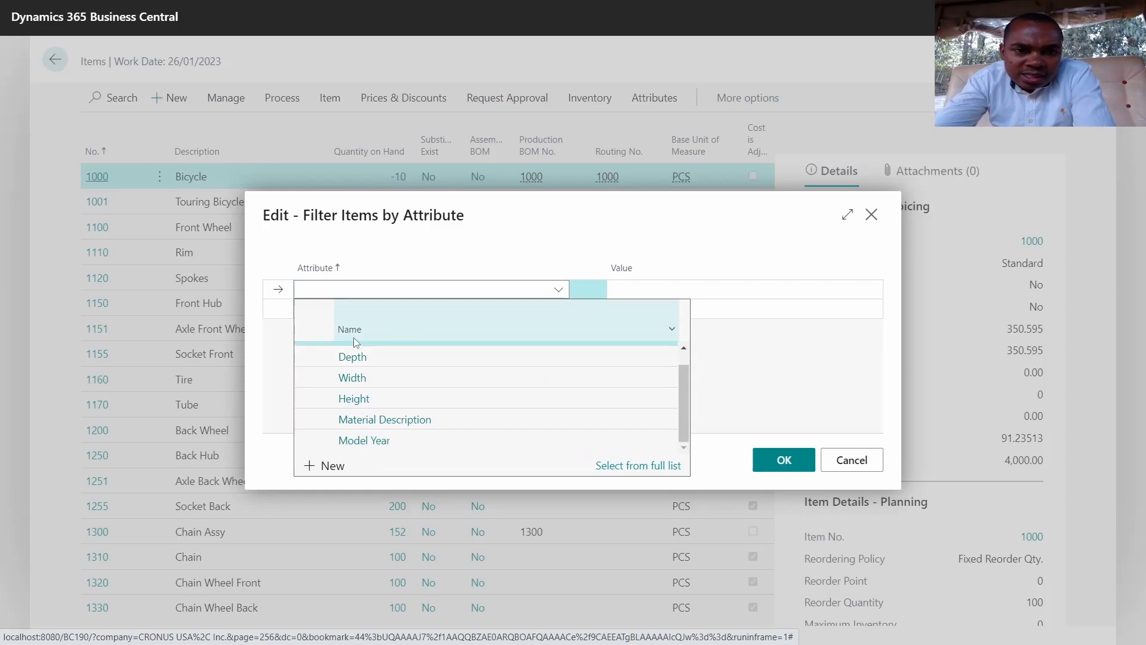
click(368, 440)
click(647, 292)
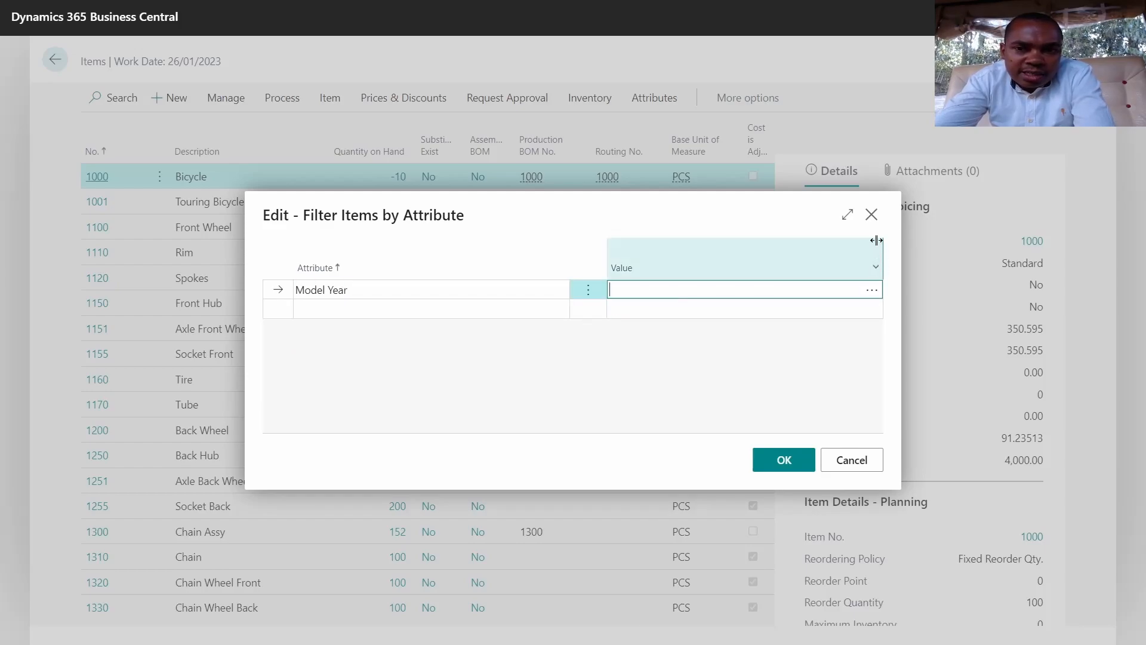
click(871, 225)
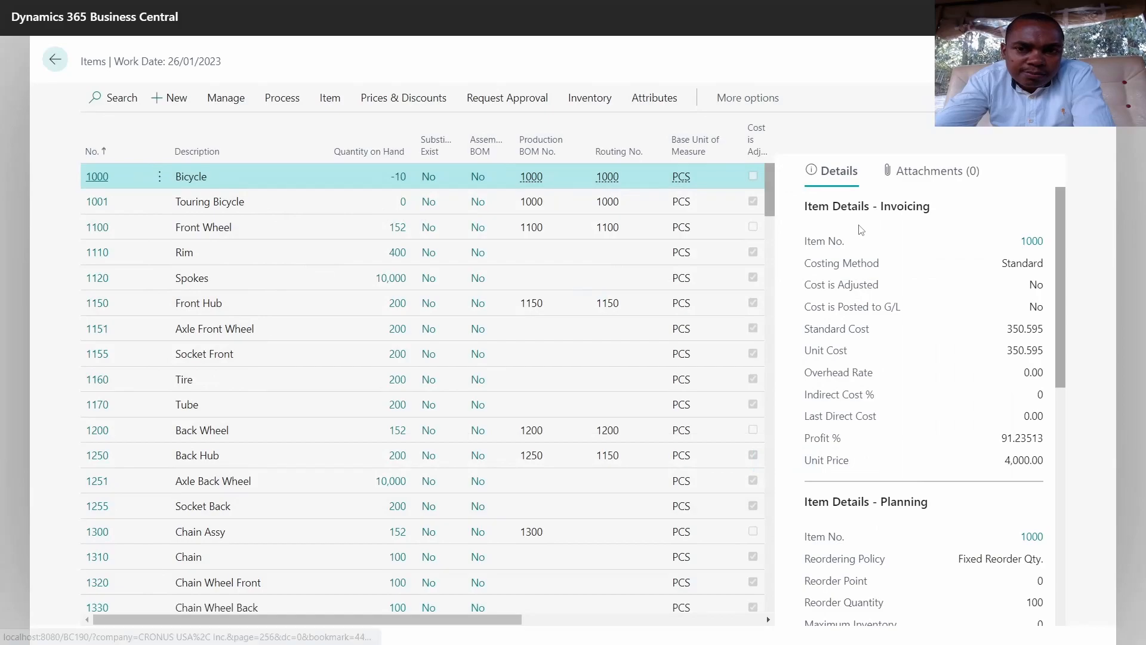